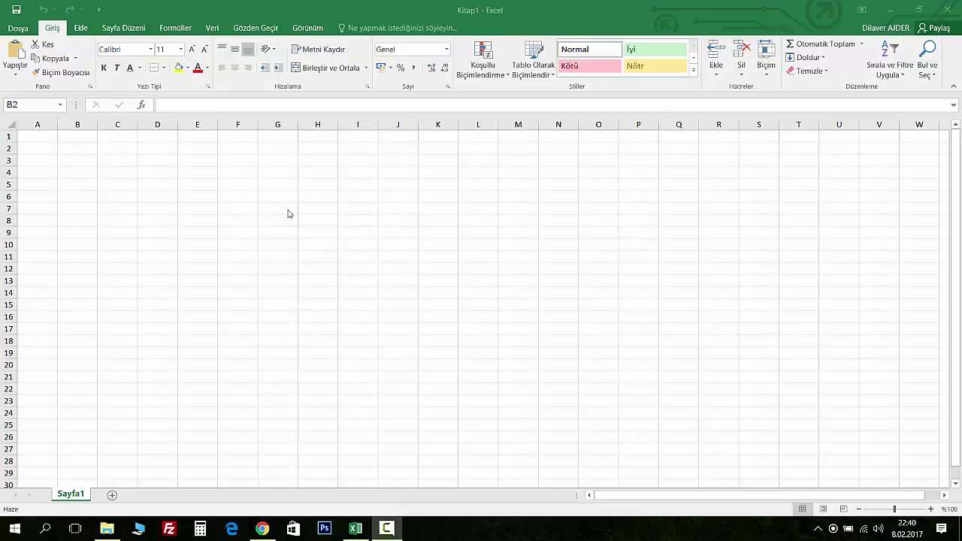
Enter 2, 1, 33, 212 and 665 into B2:B6
{"action": "left_click", "coordinate": [70, 150]}
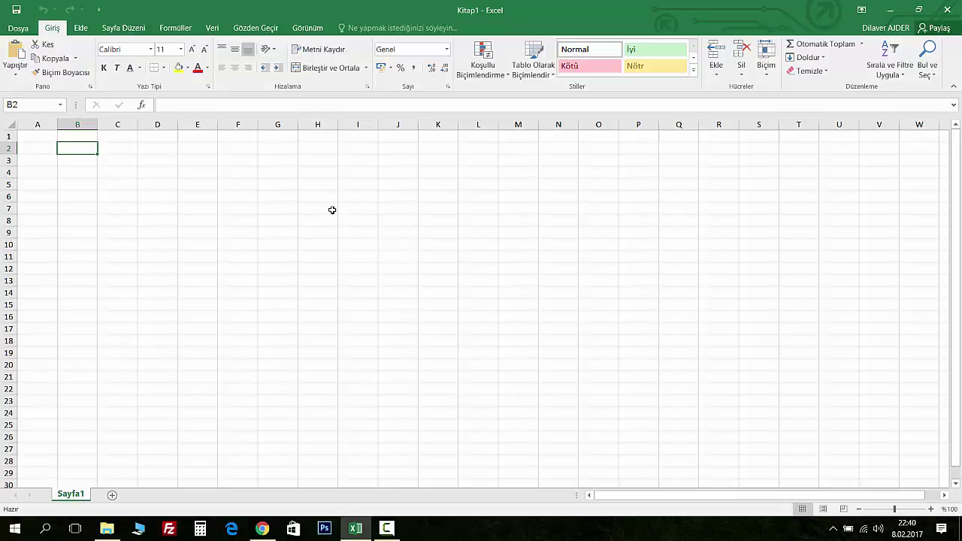
{"action": "type", "text": "2"}
{"action": "key", "text": "Return"}
{"action": "type", "text": "1"}
{"action": "key", "text": "Return"}
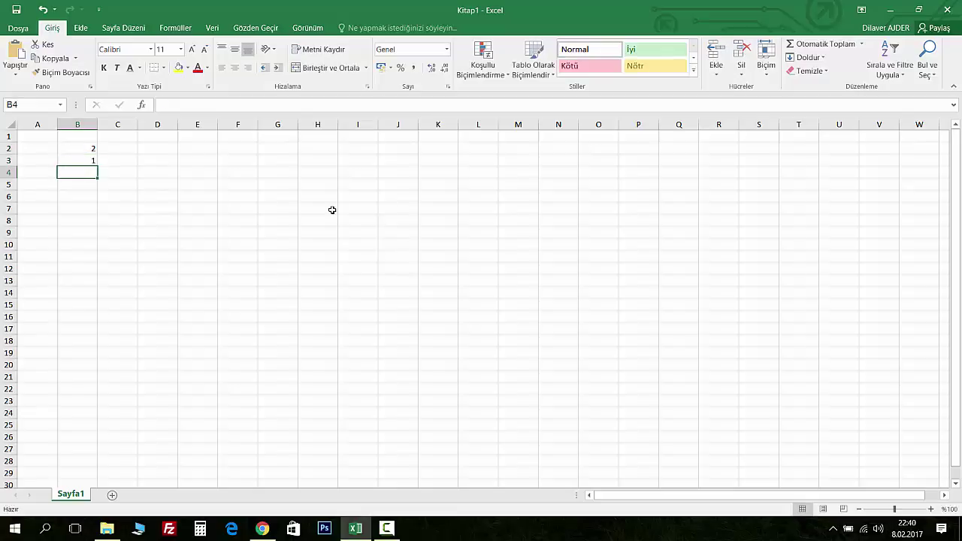
{"action": "type", "text": "33"}
{"action": "key", "text": "Return"}
{"action": "type", "text": "212"}
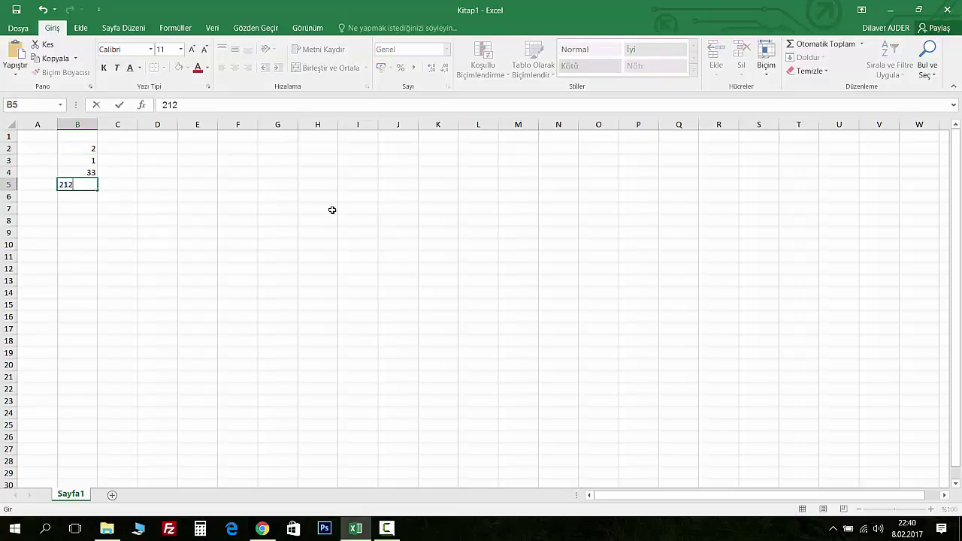
{"action": "key", "text": "Return"}
{"action": "type", "text": "665"}
{"action": "key", "text": "Return"}
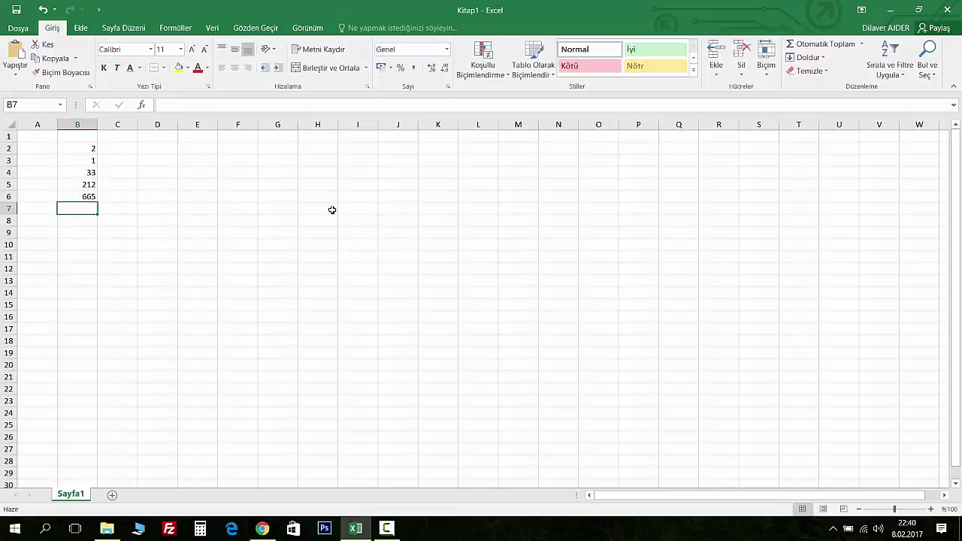
Enter 2232, 22, 44, 66 and 2 into C2:C6
{"action": "key", "text": "Right"}
{"action": "key", "text": "Up"}
{"action": "key", "text": "Up"}
{"action": "key", "text": "Up"}
{"action": "key", "text": "Up"}
{"action": "key", "text": "Up"}
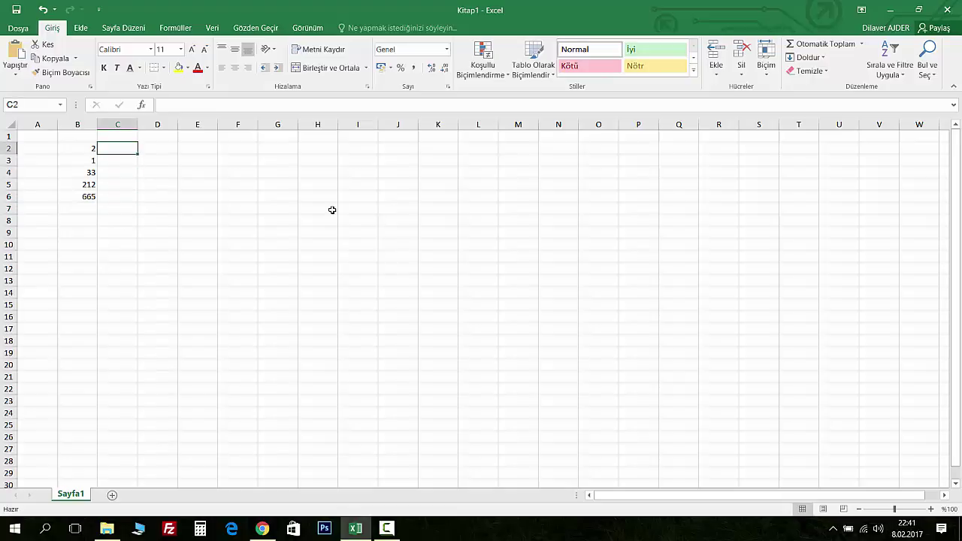
{"action": "type", "text": "2232"}
{"action": "key", "text": "Return"}
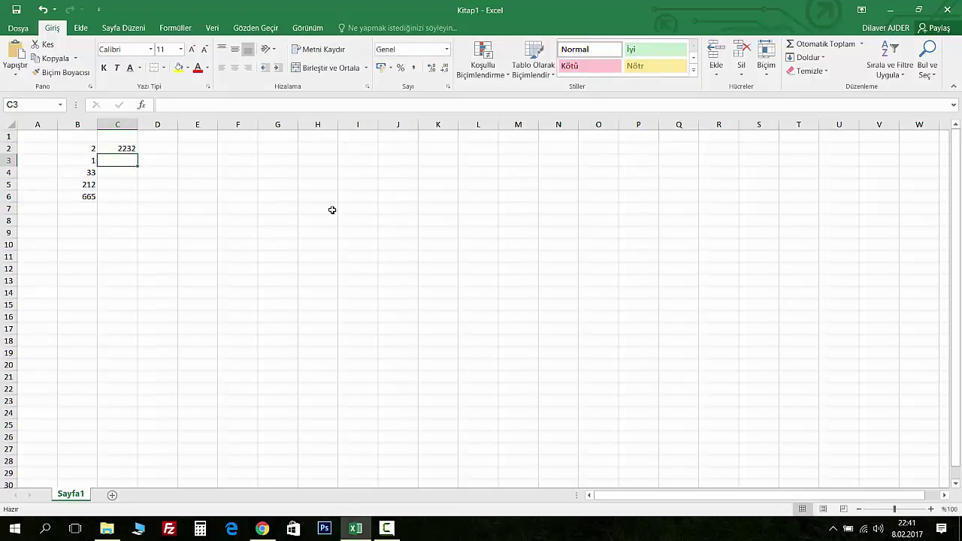
{"action": "type", "text": "22"}
{"action": "key", "text": "Return"}
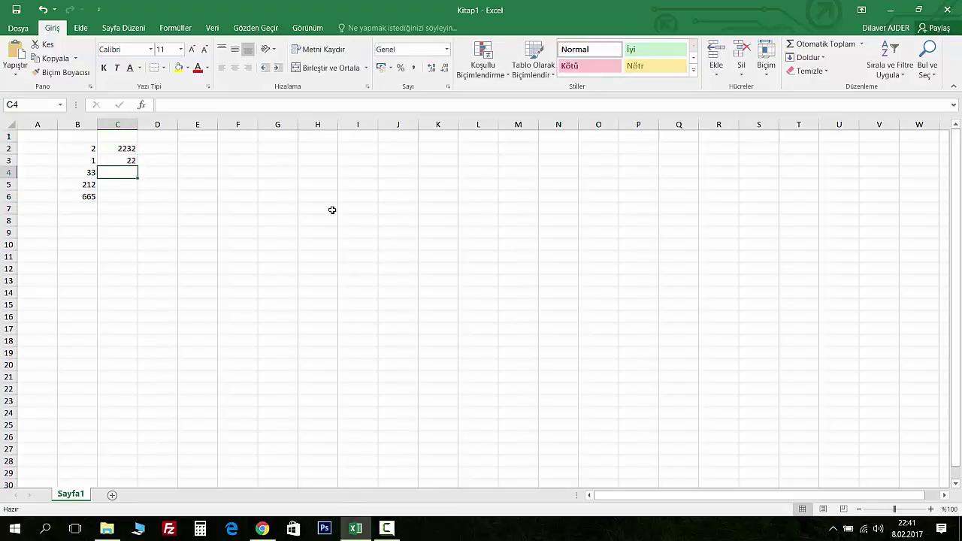
{"action": "type", "text": "44"}
{"action": "key", "text": "Return"}
{"action": "type", "text": "66"}
{"action": "key", "text": "Return"}
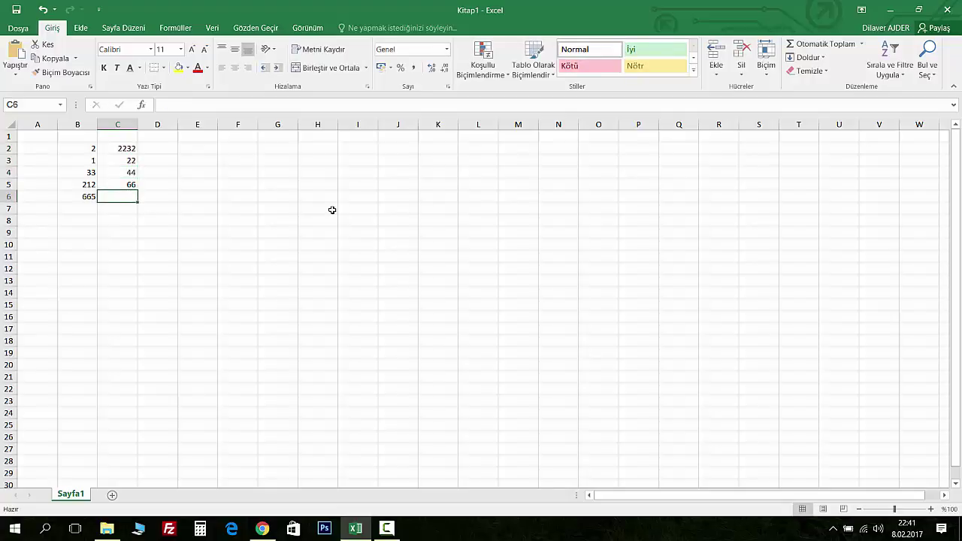
{"action": "type", "text": "2"}
{"action": "key", "text": "Return"}
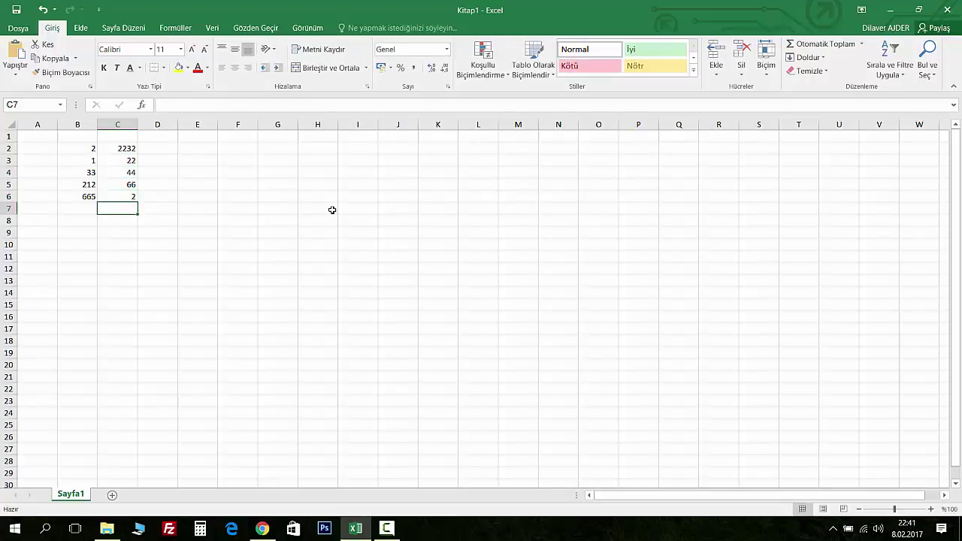
Enter 444, 33, 67, 907 and 85 into D2:D6
{"action": "key", "text": "Right"}
{"action": "key", "text": "Up"}
{"action": "key", "text": "Up"}
{"action": "key", "text": "Up"}
{"action": "key", "text": "Up"}
{"action": "key", "text": "Up"}
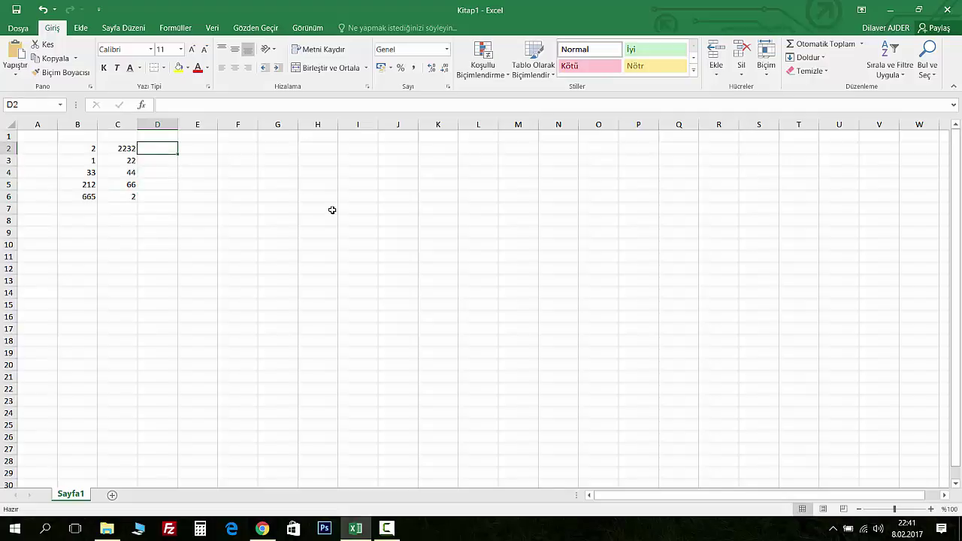
{"action": "type", "text": "44"}
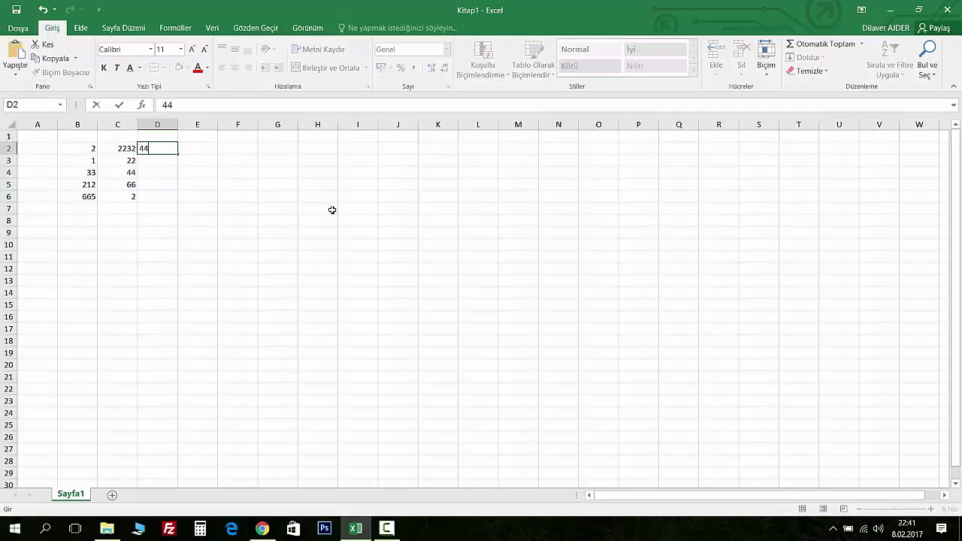
{"action": "type", "text": "4"}
{"action": "key", "text": "Return"}
{"action": "type", "text": "ww"}
{"action": "key", "text": "BackSpace"}
{"action": "key", "text": "BackSpace"}
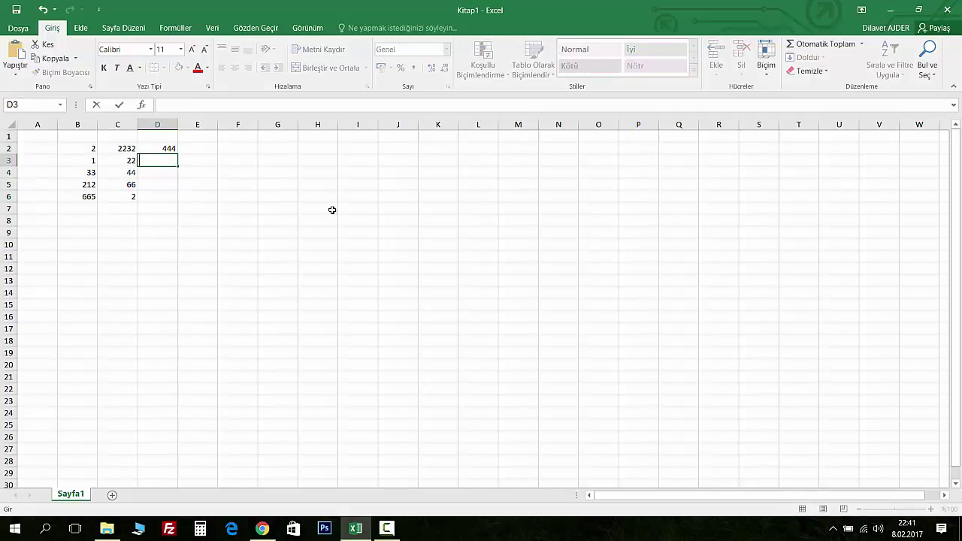
{"action": "type", "text": "33"}
{"action": "key", "text": "Return"}
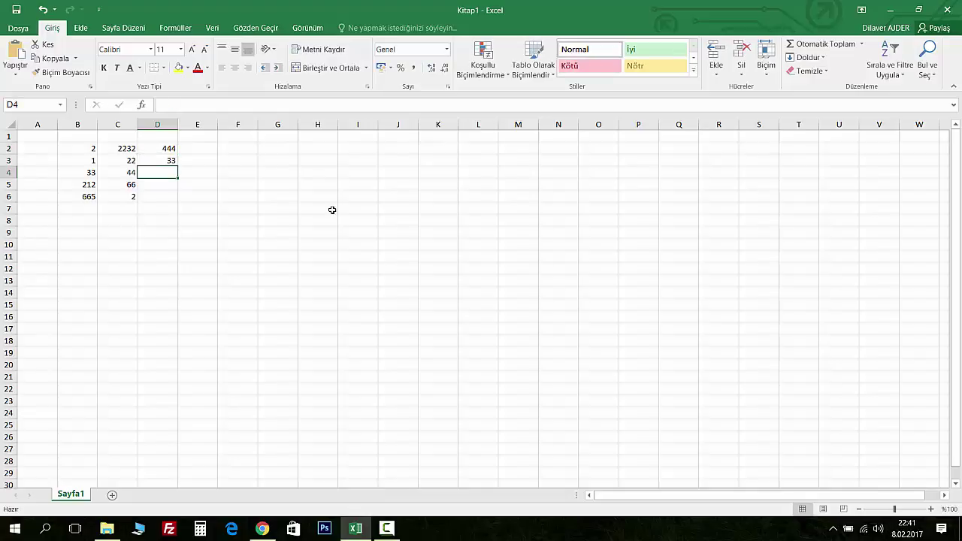
{"action": "type", "text": "67"}
{"action": "key", "text": "Return"}
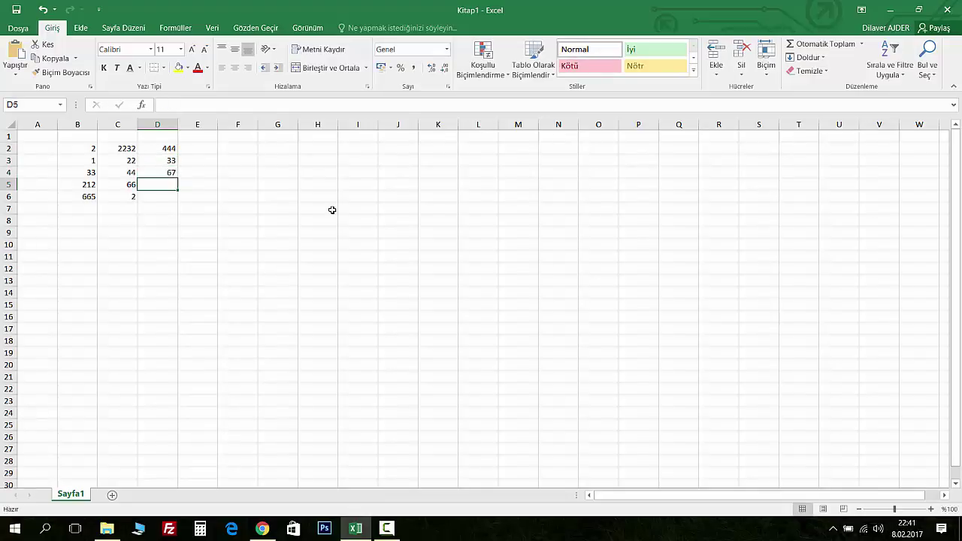
{"action": "type", "text": "907"}
{"action": "key", "text": "Return"}
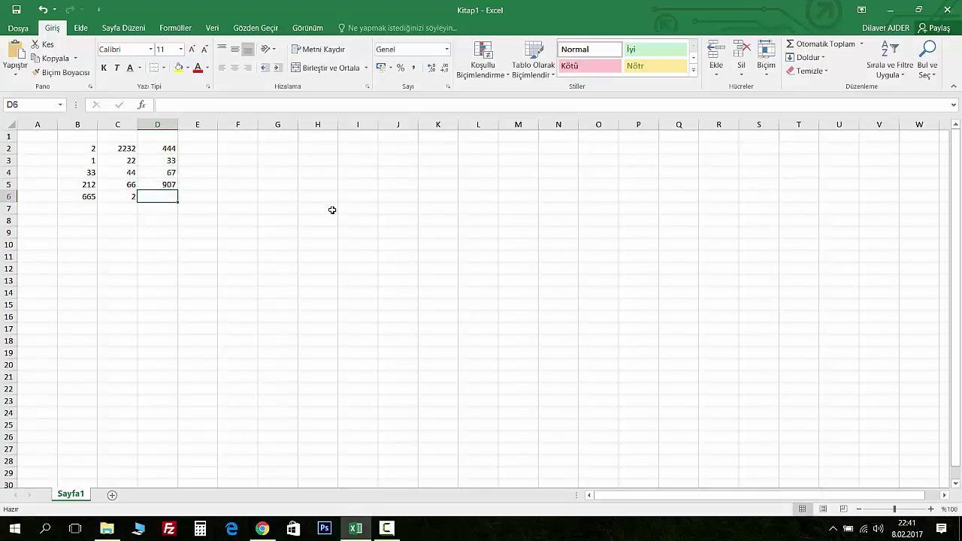
{"action": "type", "text": "8"}
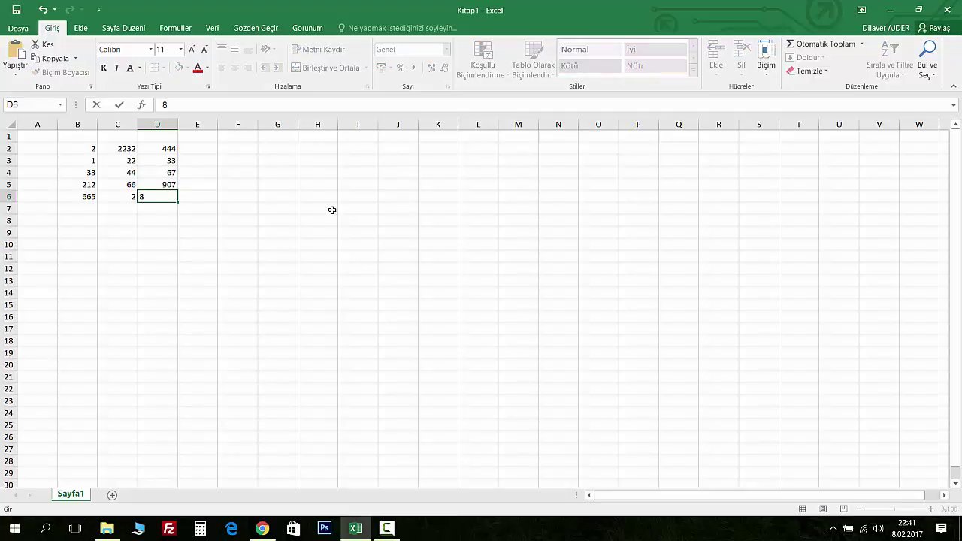
{"action": "type", "text": "5"}
{"action": "key", "text": "Return"}
{"action": "key", "text": "Right"}
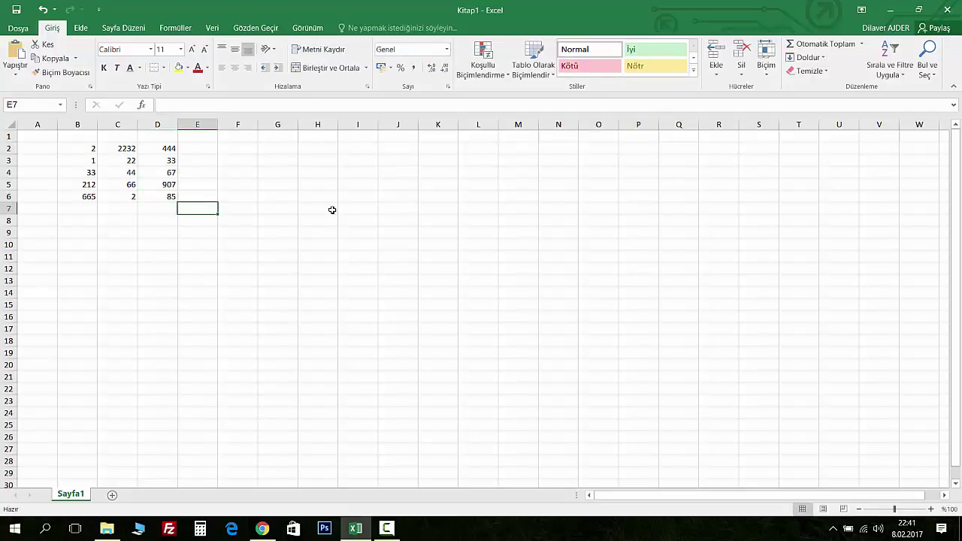
{"action": "key", "text": "Up"}
{"action": "key", "text": "Up"}
{"action": "key", "text": "Up"}
{"action": "key", "text": "Up"}
{"action": "key", "text": "Up"}
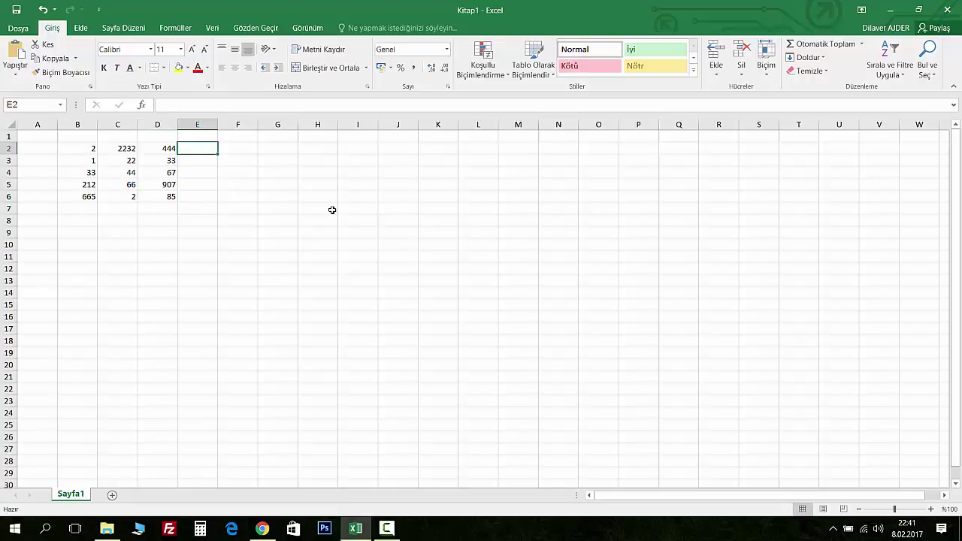
{"action": "key", "text": "Up"}
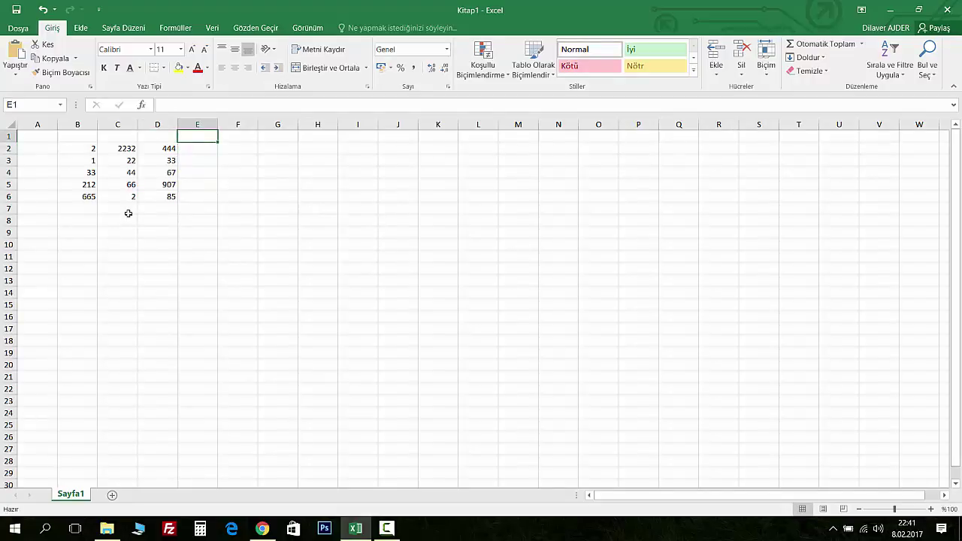
Enter =TOPLA(B2:B6) in B7 to total column B as 913
{"action": "left_click", "coordinate": [77, 205]}
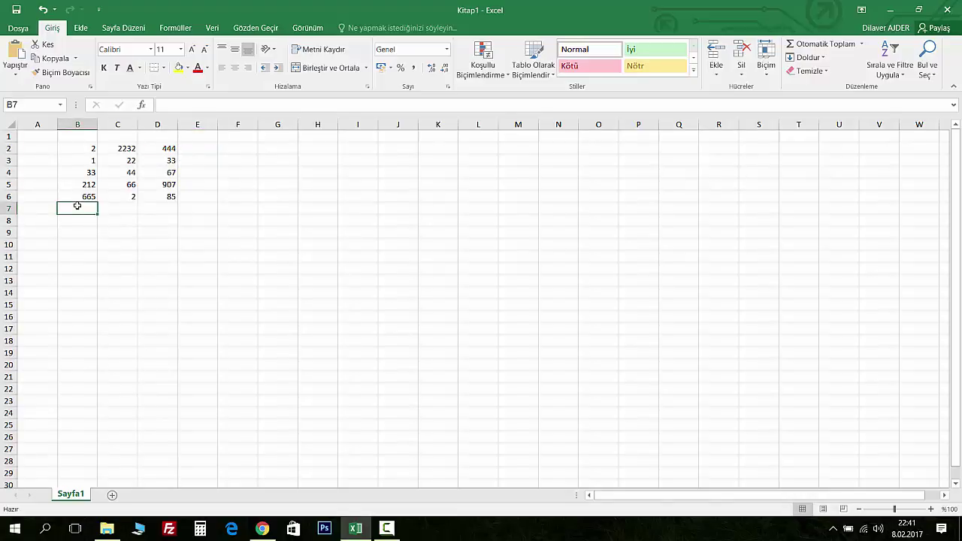
{"action": "type", "text": "="}
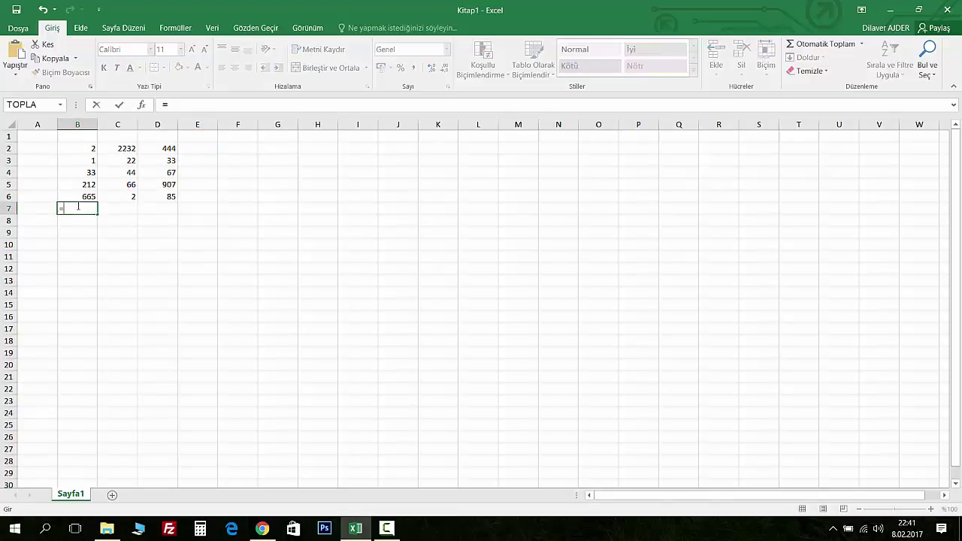
{"action": "type", "text": "topla"}
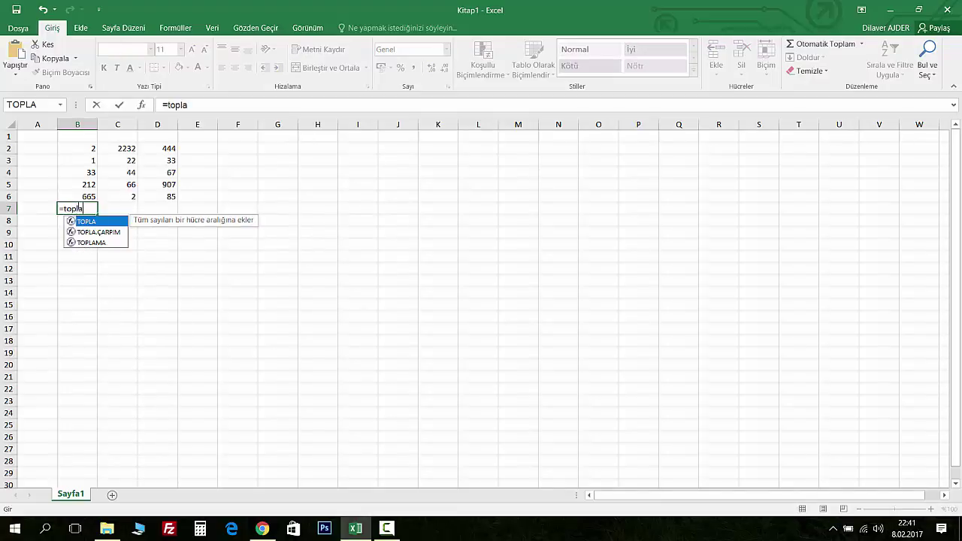
{"action": "type", "text": "("}
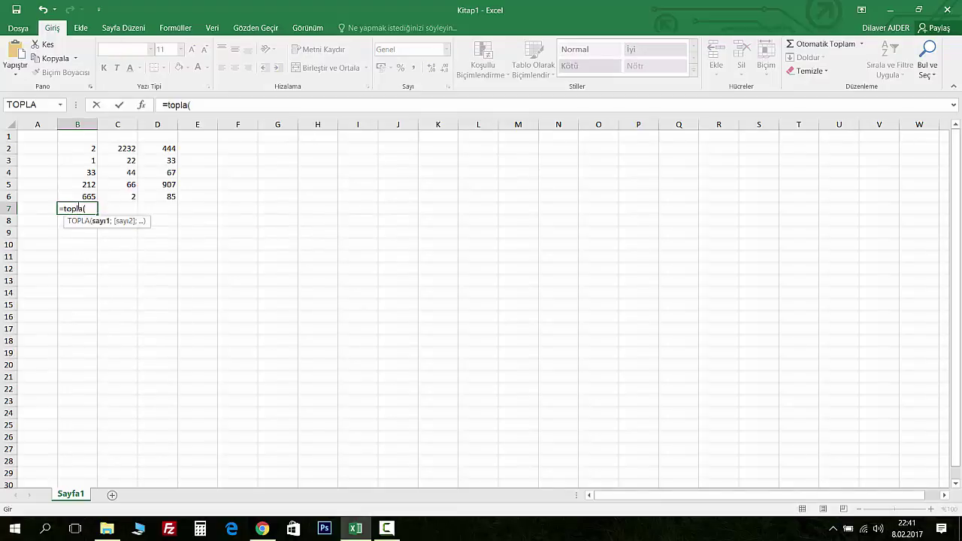
{"action": "left_click_drag", "start_coordinate": [90, 147], "coordinate": [91, 195]}
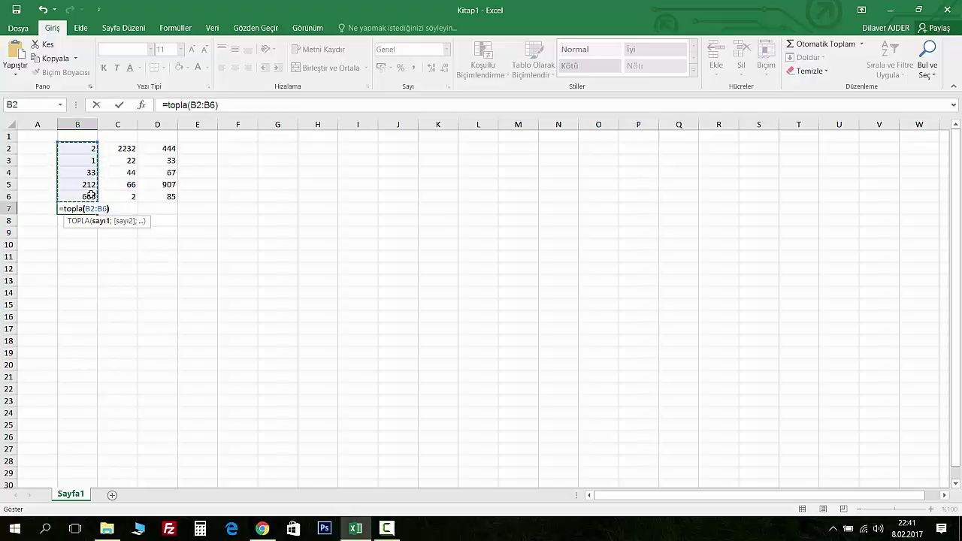
{"action": "key", "text": "Return"}
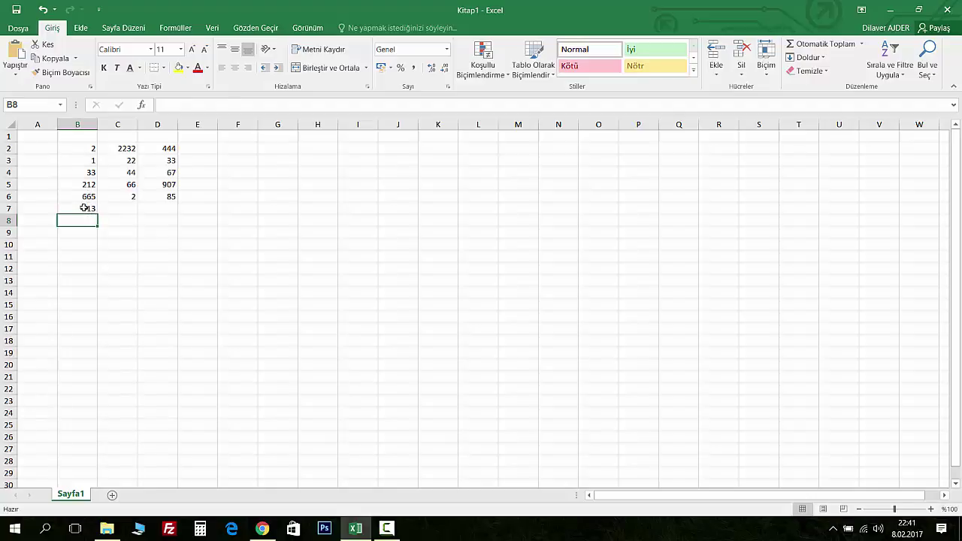
{"action": "left_click", "coordinate": [85, 209]}
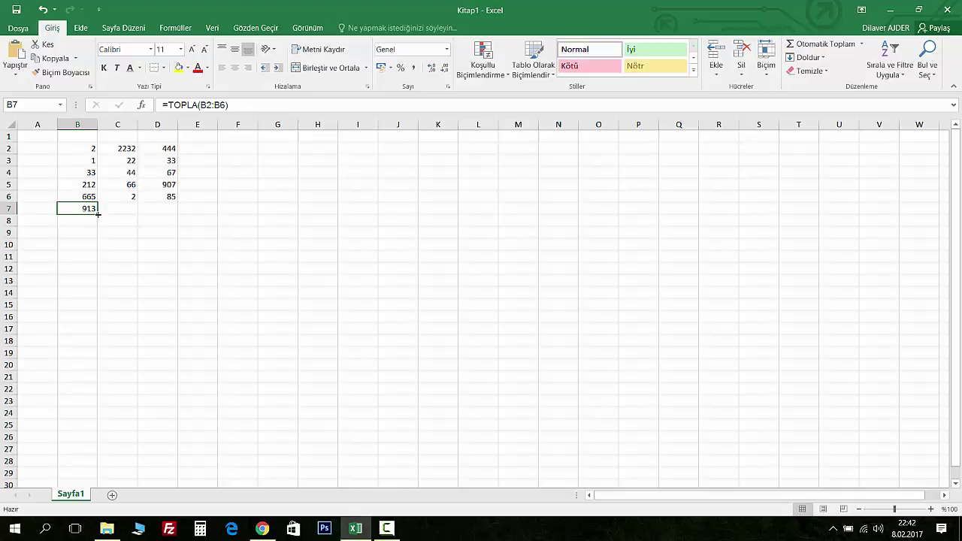
Copy the TOPLA total across into C7 and D7, giving 2366 and 1536
{"action": "left_click_drag", "start_coordinate": [97, 214], "coordinate": [140, 217]}
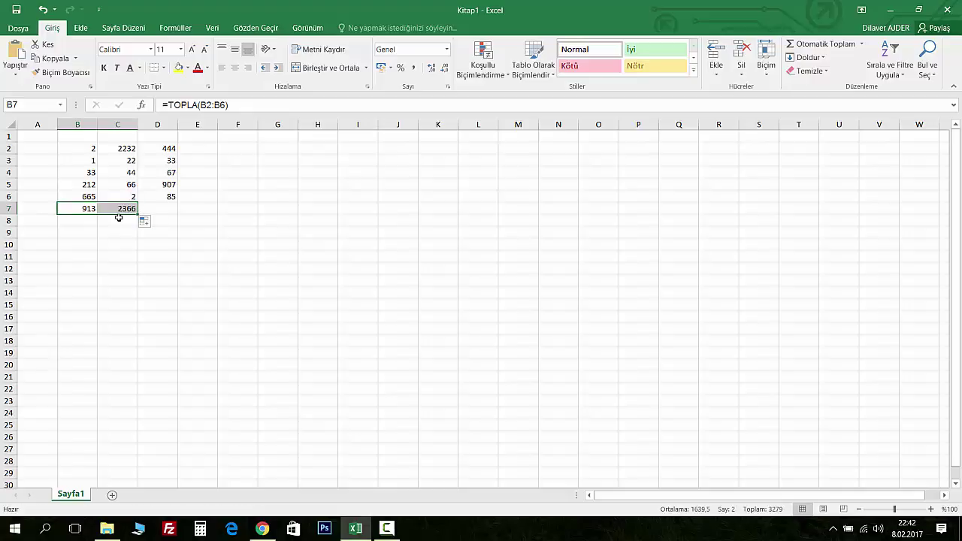
{"action": "left_click_drag", "start_coordinate": [131, 146], "coordinate": [131, 196]}
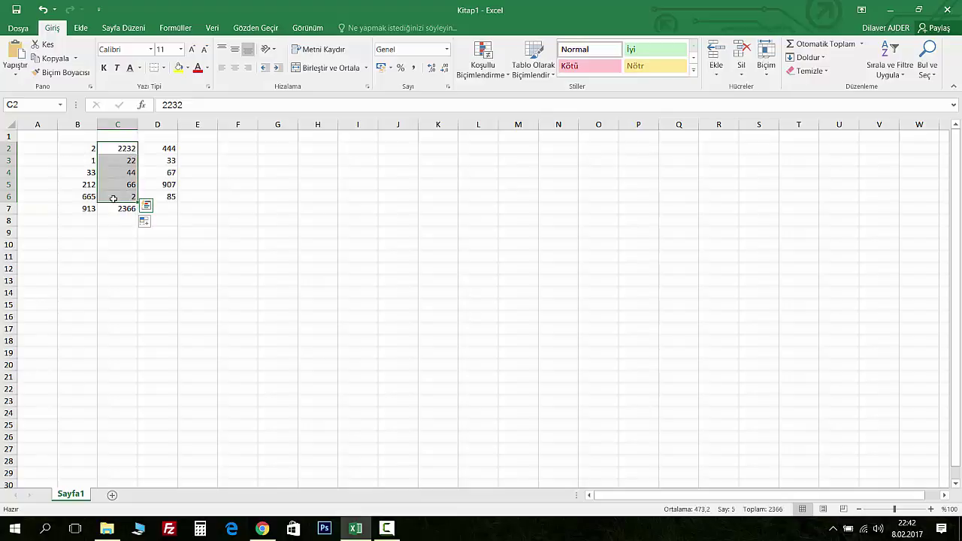
{"action": "left_click", "coordinate": [120, 207]}
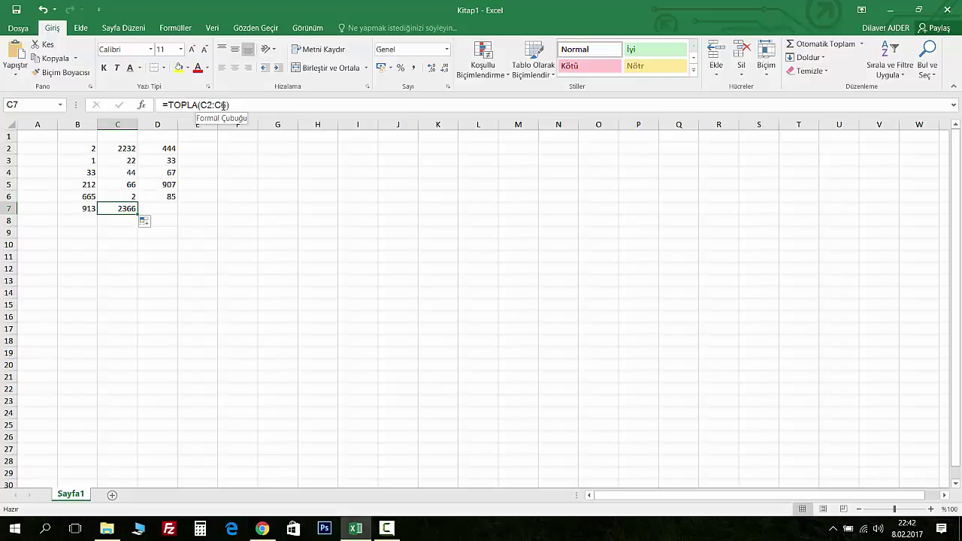
{"action": "left_click", "coordinate": [148, 206]}
{"action": "left_click", "coordinate": [125, 211]}
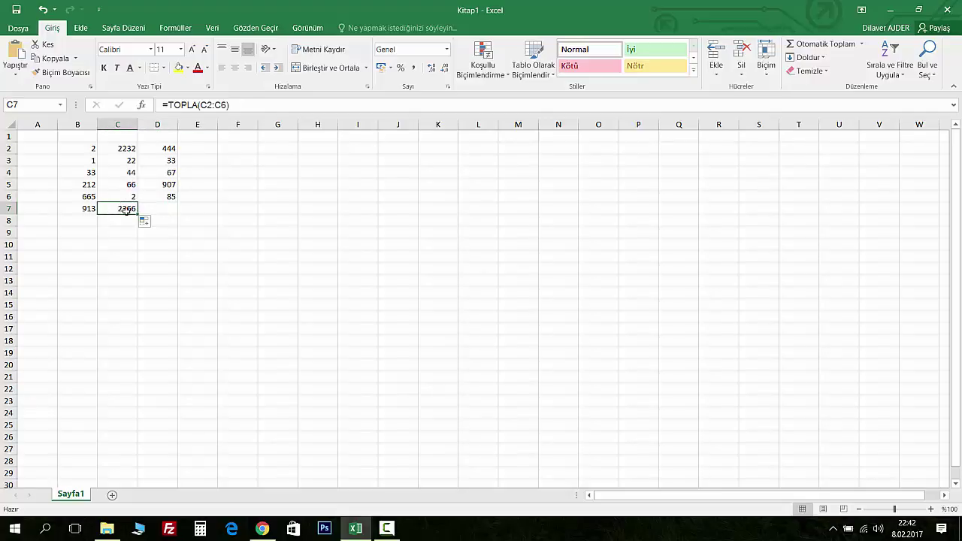
{"action": "mouse_move", "coordinate": [138, 214]}
{"action": "left_mouse_down"}
{"action": "mouse_move", "coordinate": [87, 210]}
{"action": "mouse_move", "coordinate": [178, 212]}
{"action": "left_mouse_up"}
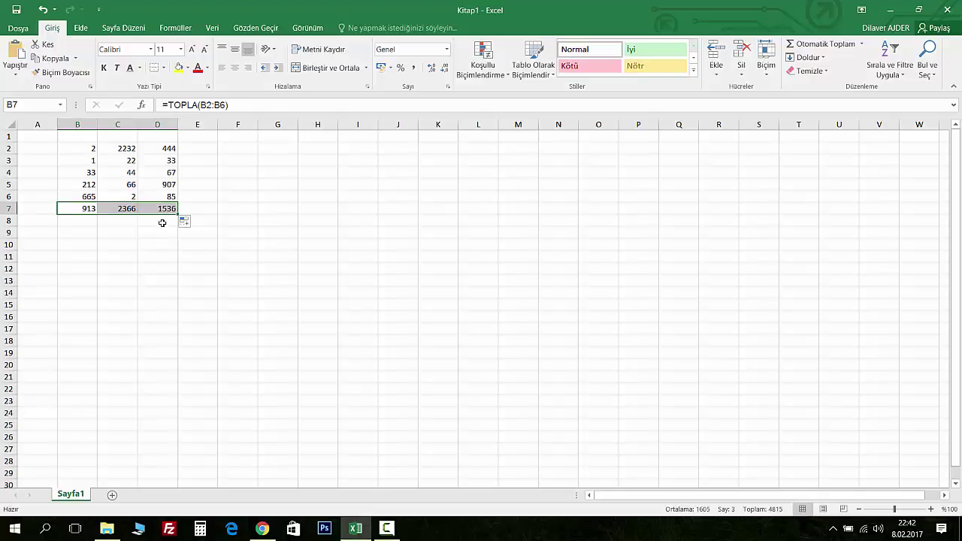
{"action": "left_click_drag", "start_coordinate": [171, 145], "coordinate": [160, 194]}
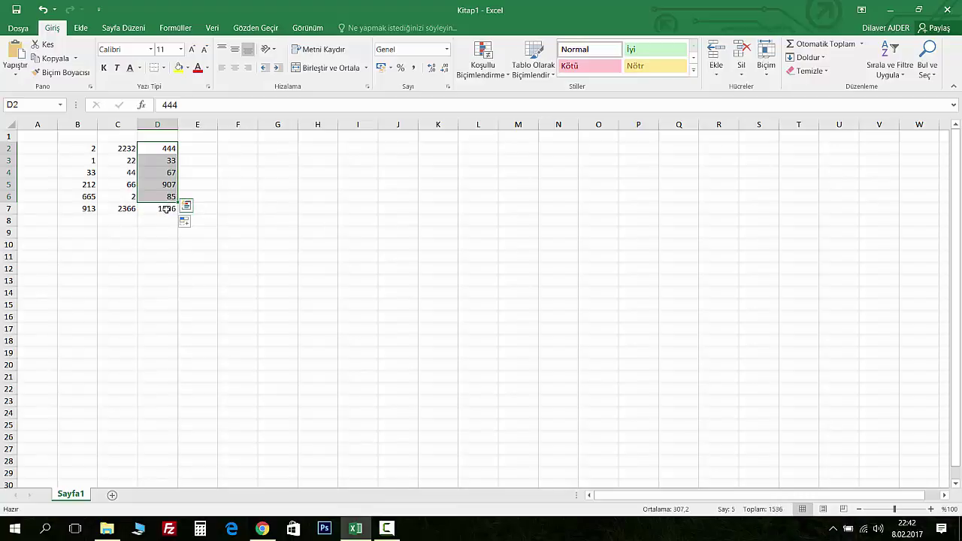
Clear row 7 and AutoSum column B into B7, giving 913
{"action": "left_click", "coordinate": [142, 233]}
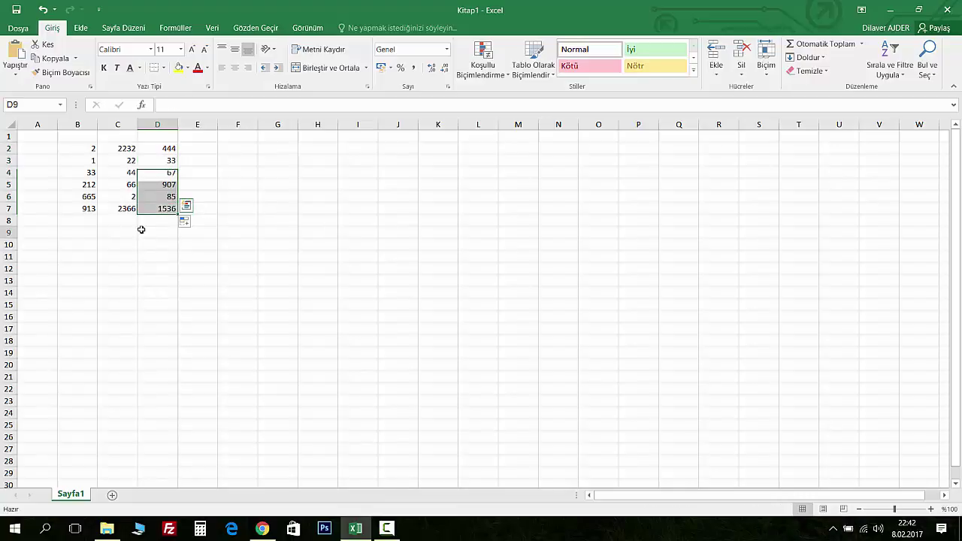
{"action": "left_click", "coordinate": [9, 208]}
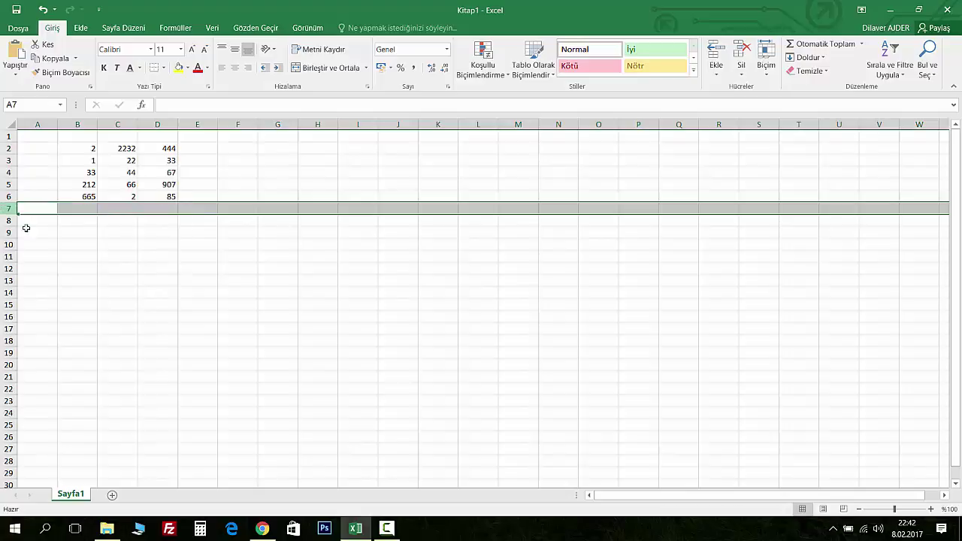
{"action": "left_click", "coordinate": [79, 206]}
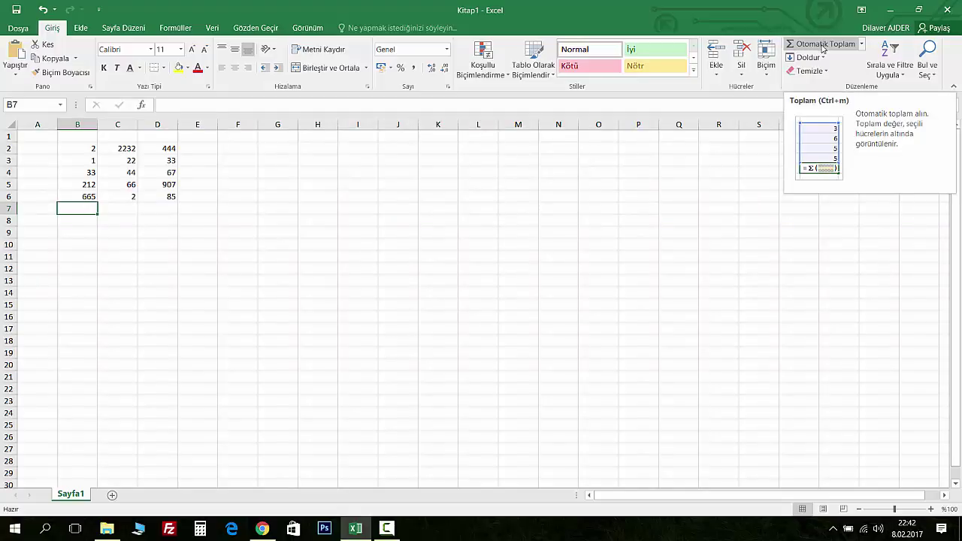
{"action": "left_click", "coordinate": [822, 45]}
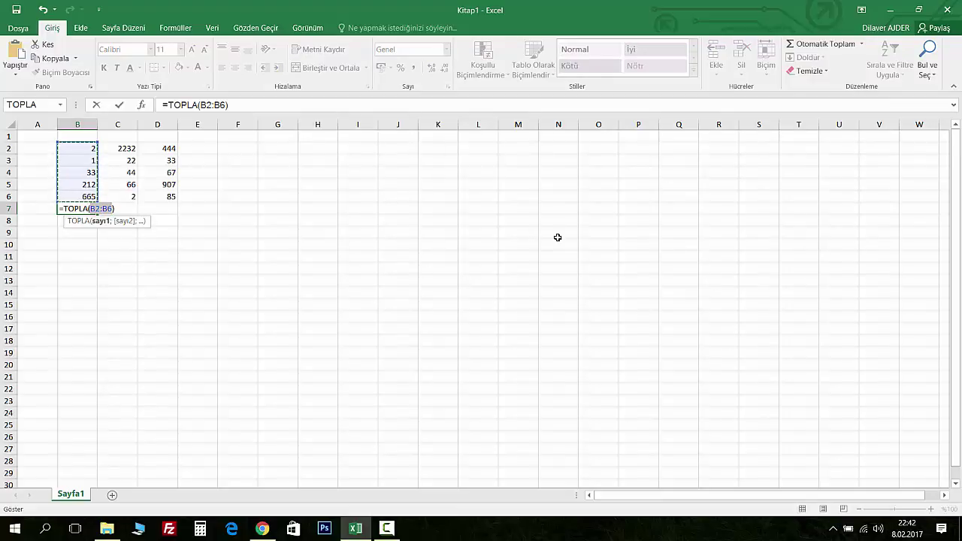
{"action": "key", "text": "Return"}
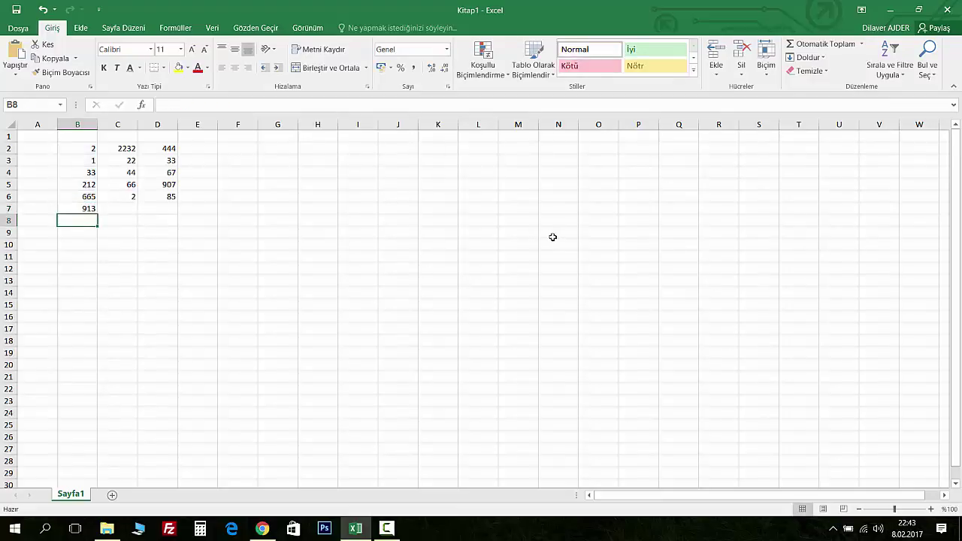
AutoSum columns C and D into C7 and D7, giving 2366 and 1536
{"action": "left_click", "coordinate": [113, 211]}
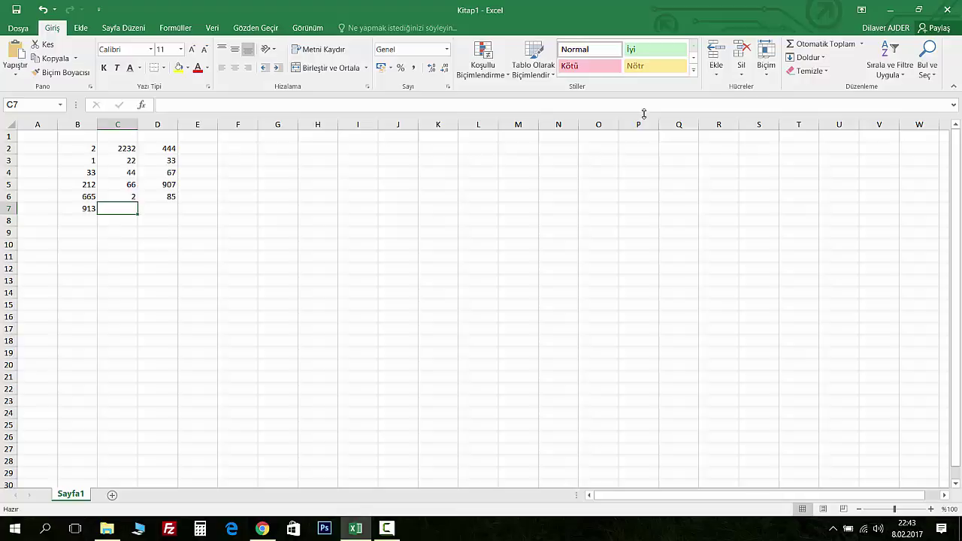
{"action": "left_click", "coordinate": [815, 45]}
{"action": "key", "text": "Return"}
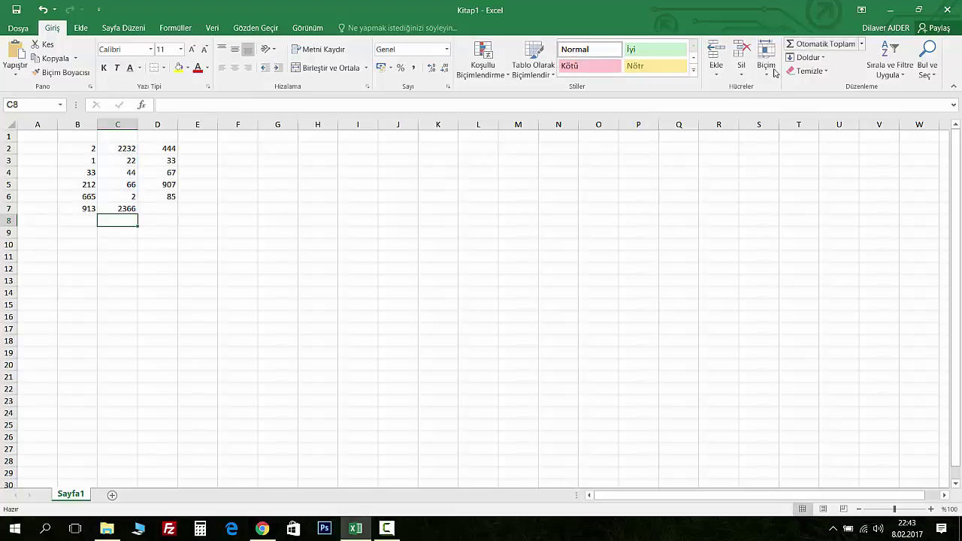
{"action": "left_click", "coordinate": [144, 209]}
{"action": "left_click", "coordinate": [817, 44]}
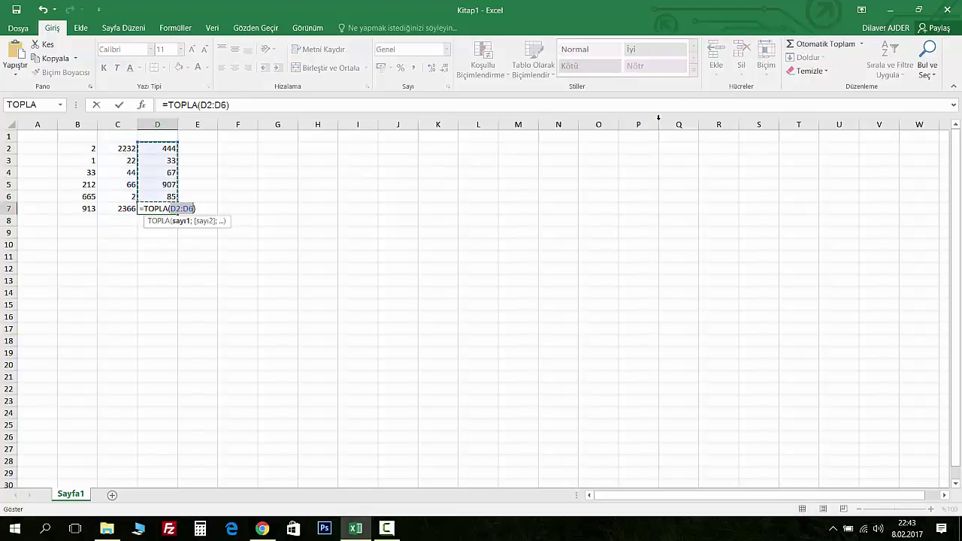
{"action": "key", "text": "Return"}
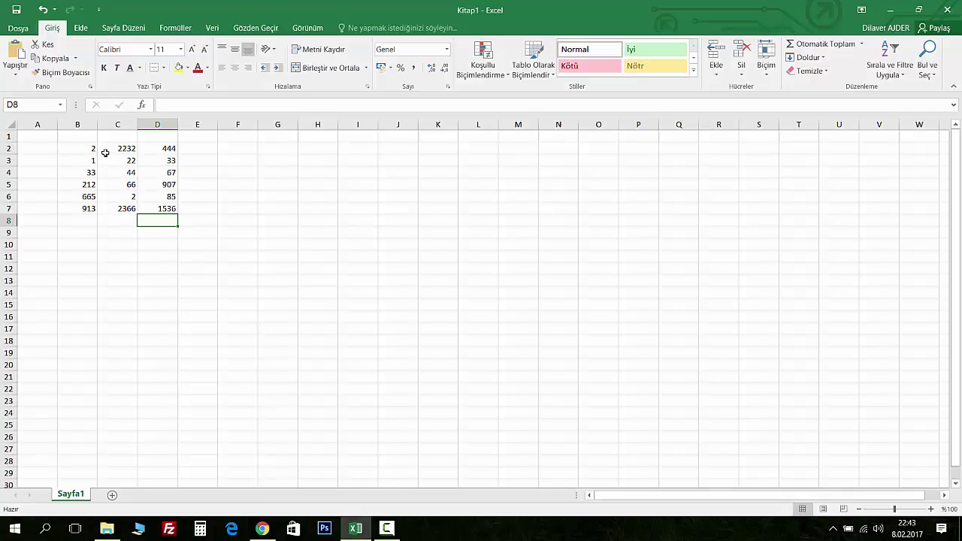
{"action": "left_click_drag", "start_coordinate": [88, 209], "coordinate": [167, 208]}
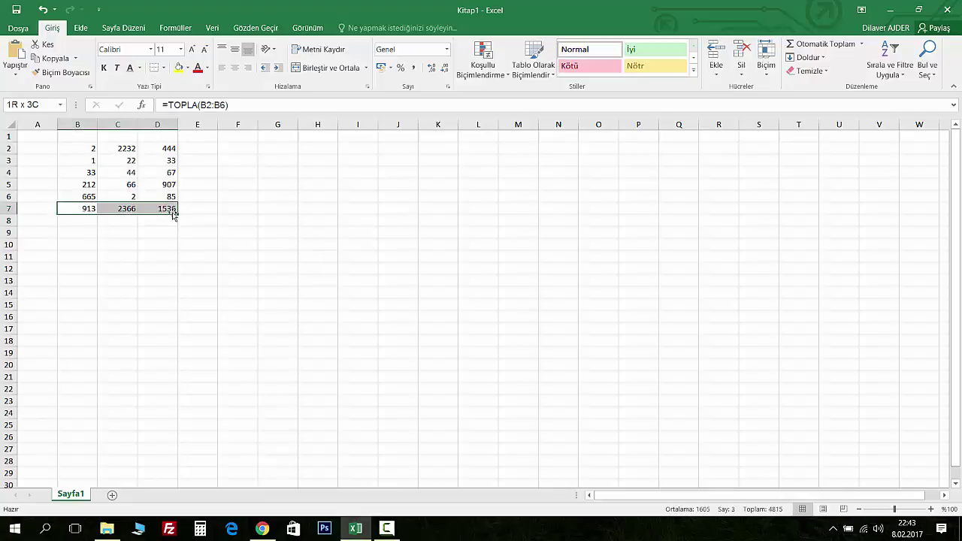
Delete the row 7 totals and enter =TOPLA(B2:D6) in B7, giving 4815
{"action": "key", "text": "Delete"}
{"action": "left_click", "coordinate": [88, 208]}
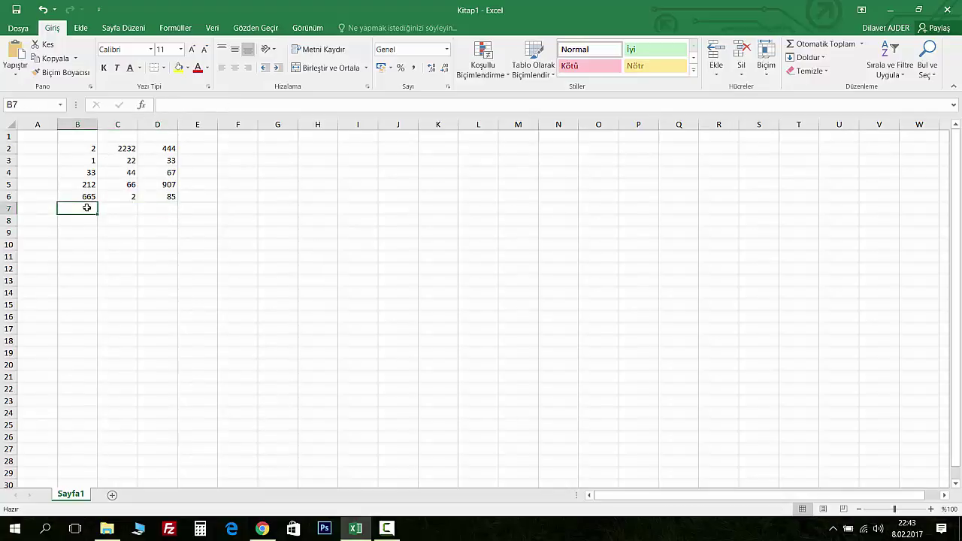
{"action": "type", "text": "="}
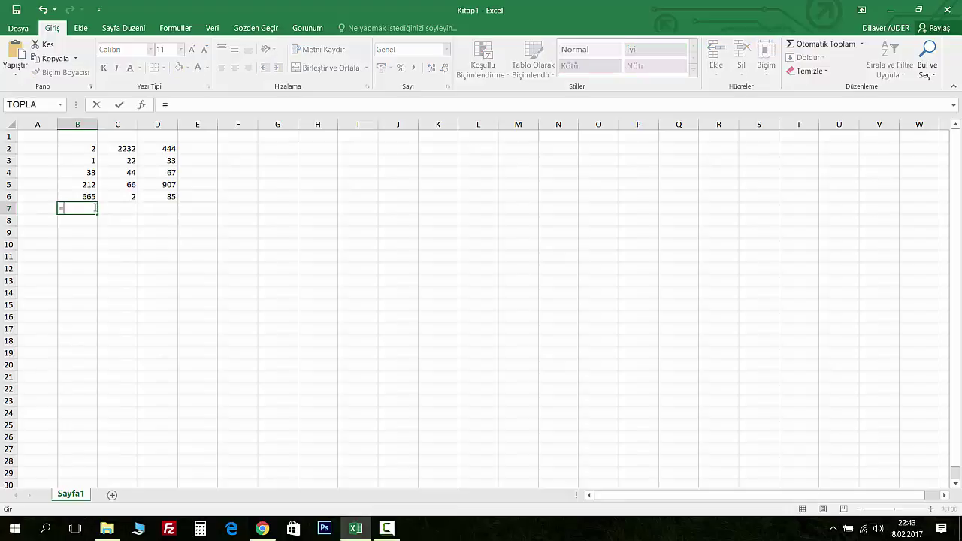
{"action": "type", "text": "topl"}
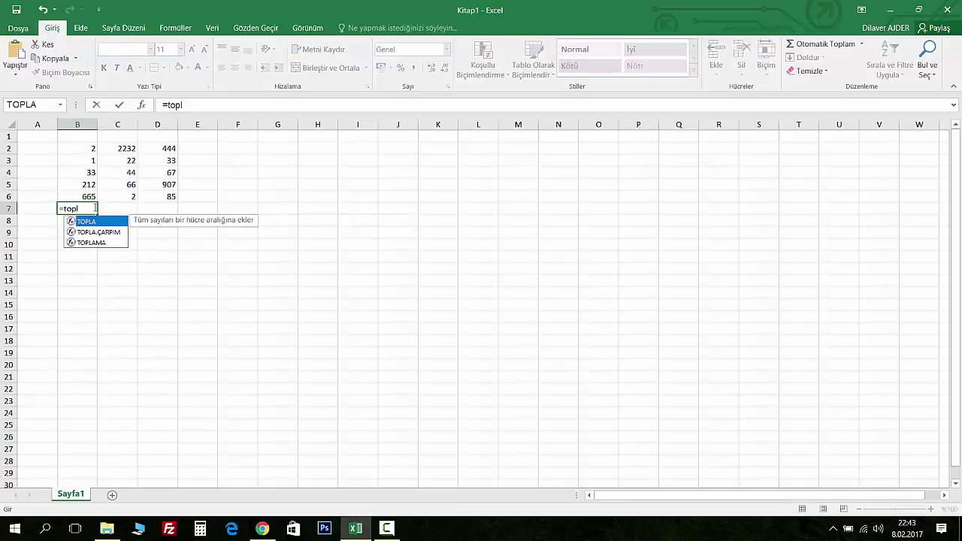
{"action": "type", "text": "a("}
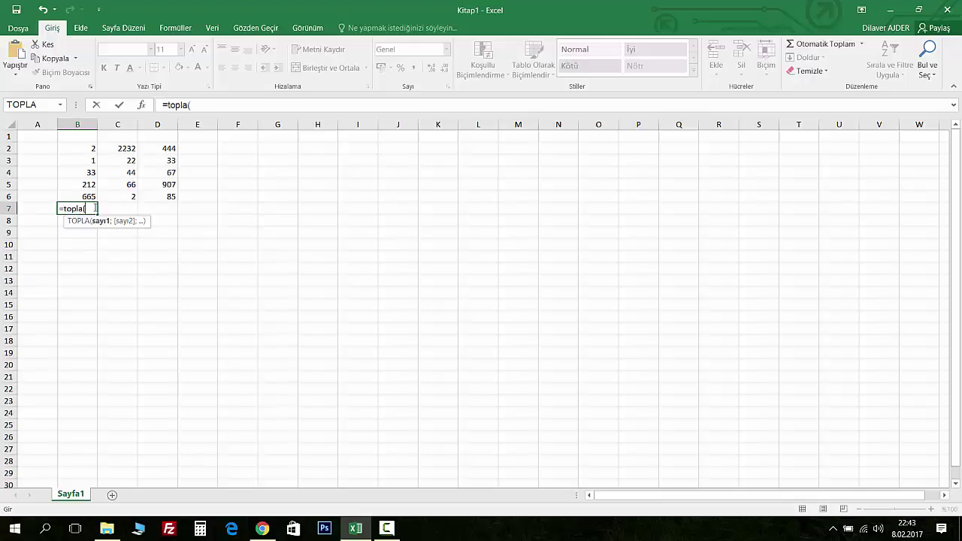
{"action": "left_click_drag", "start_coordinate": [90, 148], "coordinate": [166, 196]}
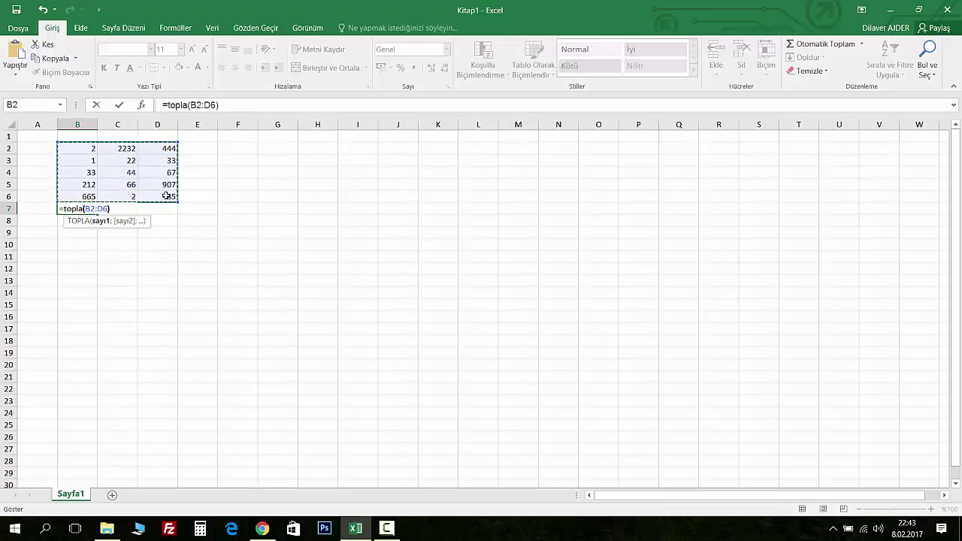
{"action": "type", "text": ")"}
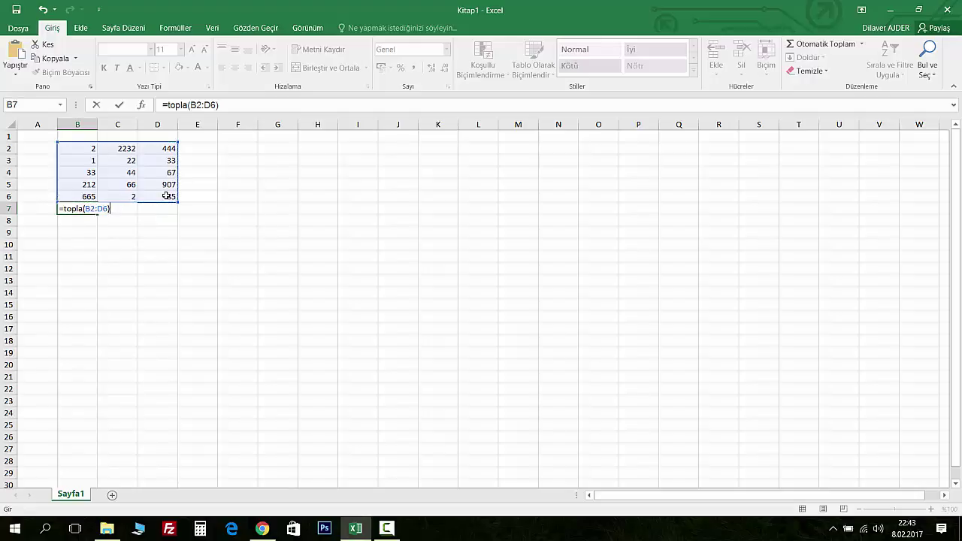
{"action": "key", "text": "Return"}
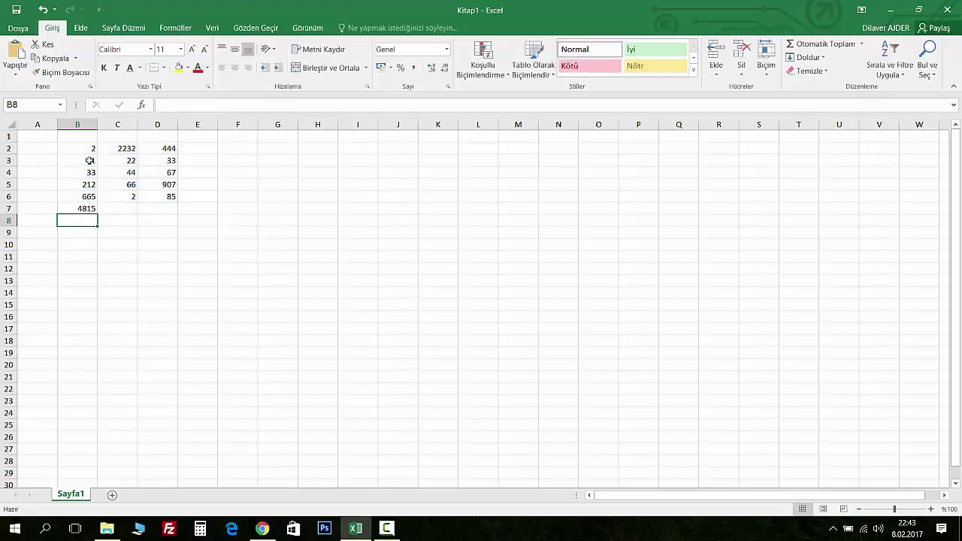
{"action": "mouse_move", "coordinate": [90, 148]}
{"action": "left_mouse_down"}
{"action": "mouse_move", "coordinate": [169, 185]}
{"action": "mouse_move", "coordinate": [170, 197]}
{"action": "left_mouse_up"}
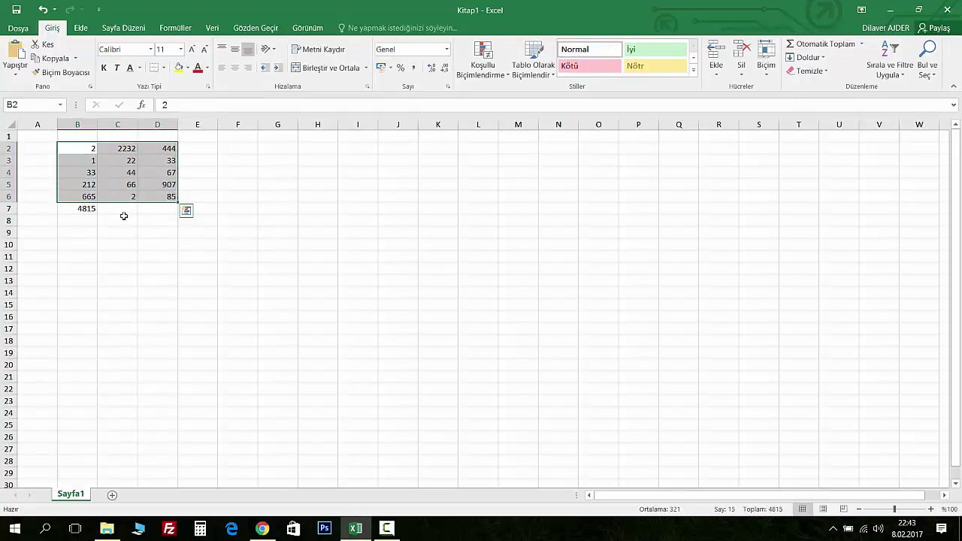
{"action": "left_click", "coordinate": [85, 210]}
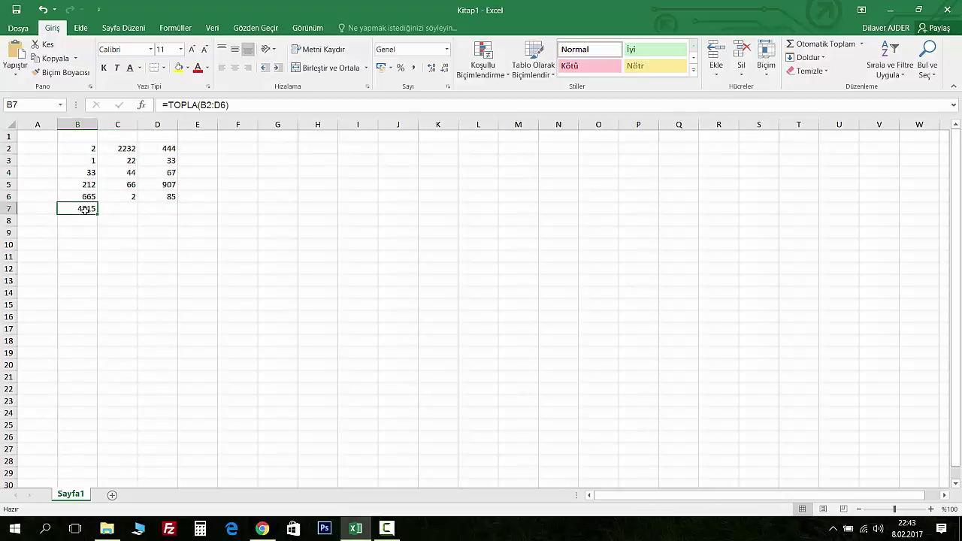
Clear B7 and add the heading 'Toplama' in F1
{"action": "key", "text": "Delete"}
{"action": "left_click", "coordinate": [234, 136]}
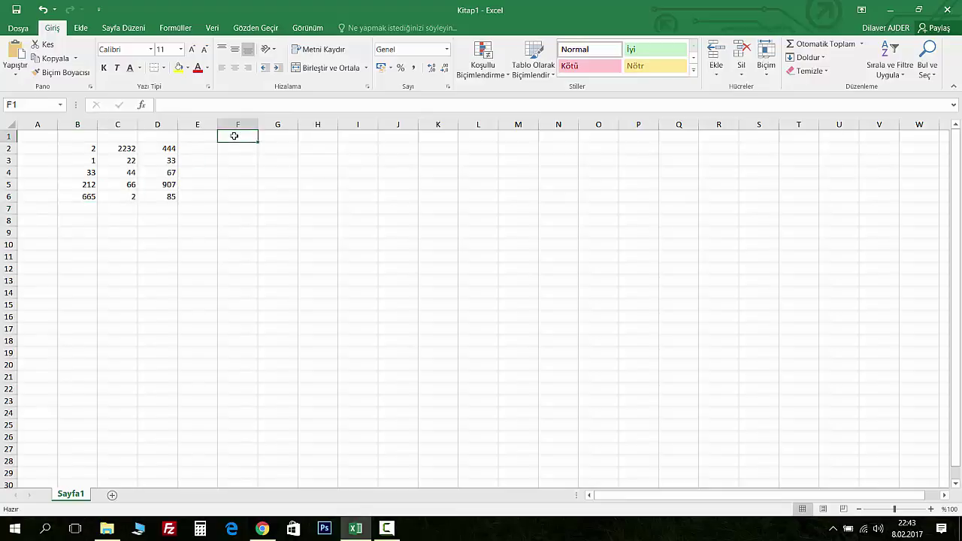
{"action": "type", "text": "Toplama"}
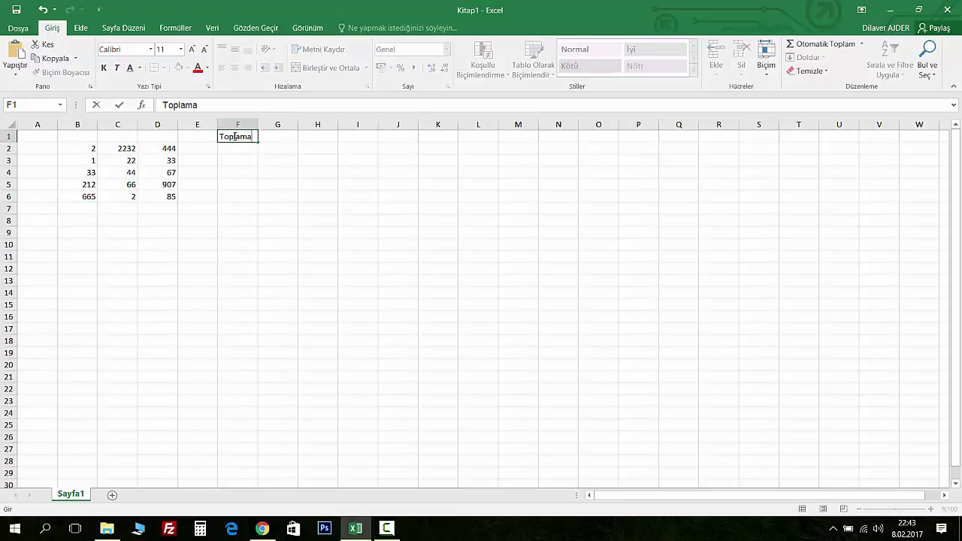
{"action": "key", "text": "Return"}
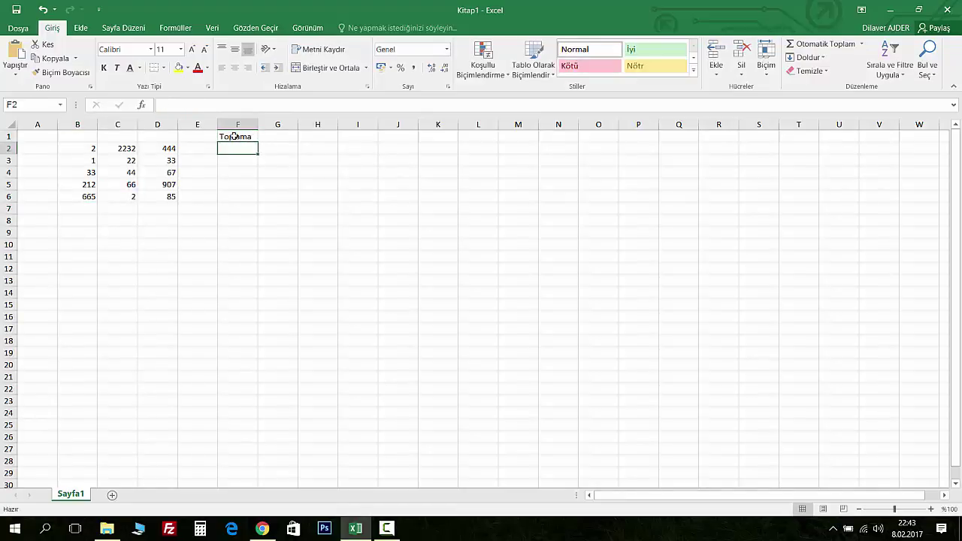
Enter =TOPLA(B2:D2) in F2, showing 2678
{"action": "type", "text": "=top"}
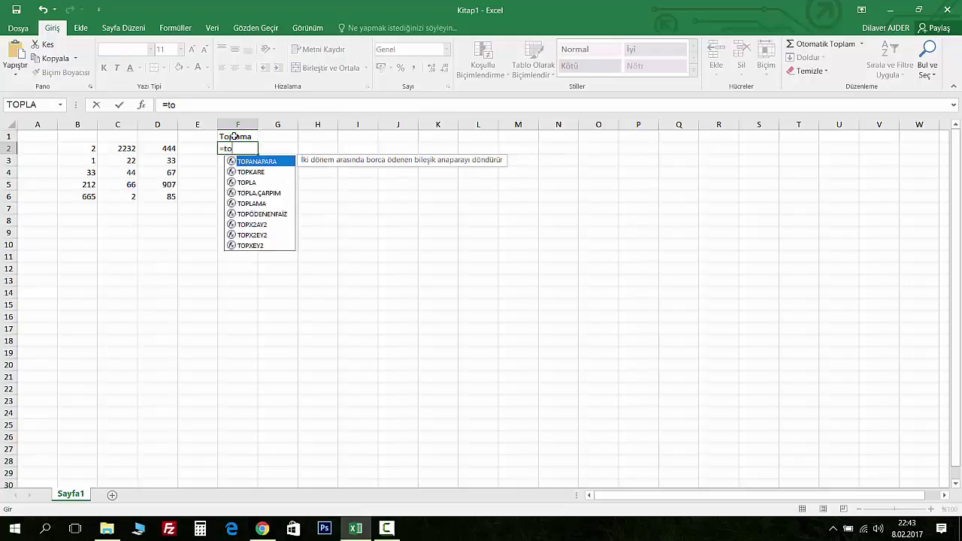
{"action": "type", "text": "la("}
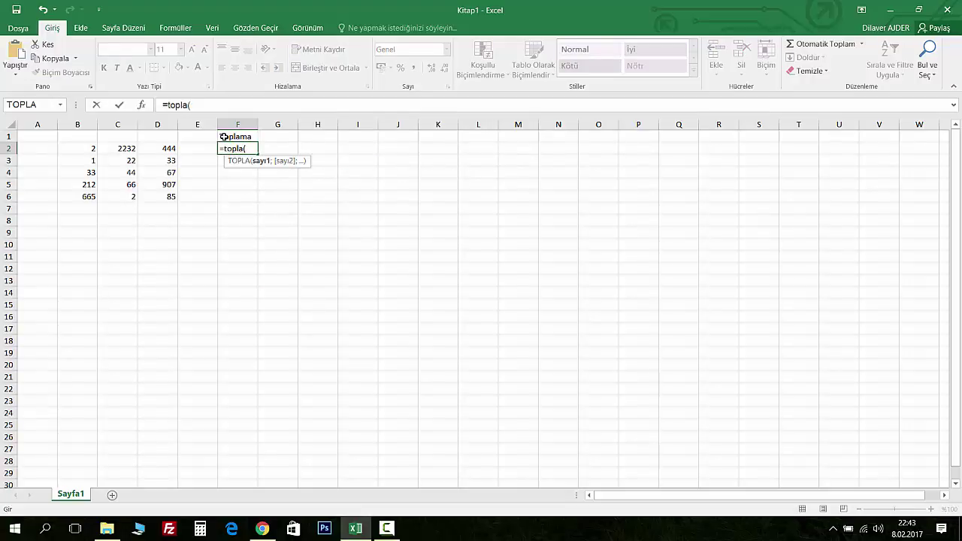
{"action": "left_click_drag", "start_coordinate": [82, 148], "coordinate": [159, 148]}
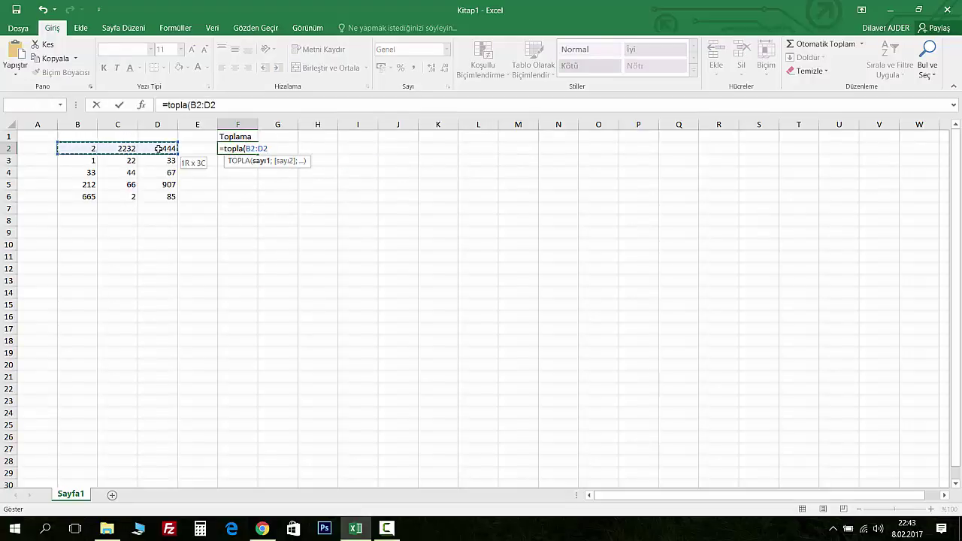
{"action": "type", "text": ")"}
{"action": "key", "text": "Return"}
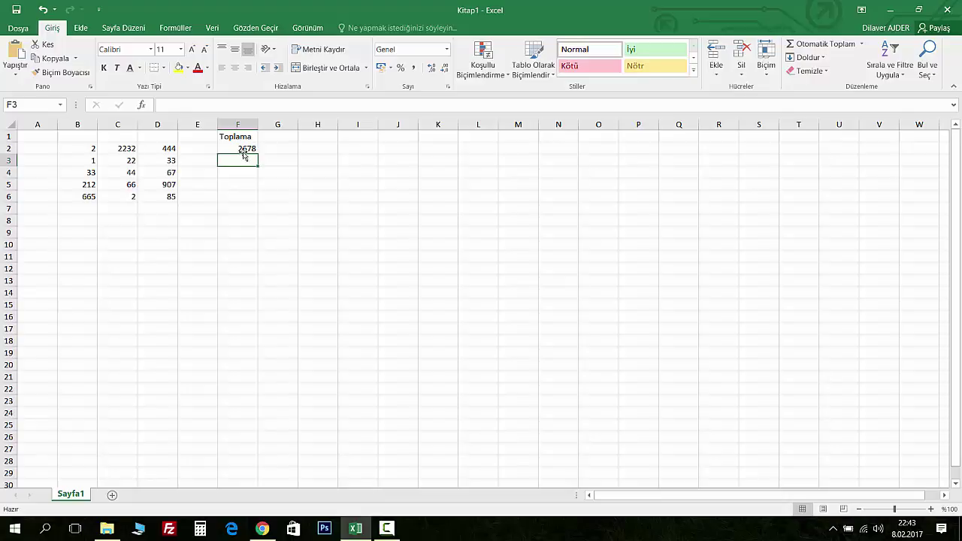
{"action": "left_click", "coordinate": [88, 212]}
AutoSum column B into B7, showing 913
{"action": "left_click", "coordinate": [821, 45]}
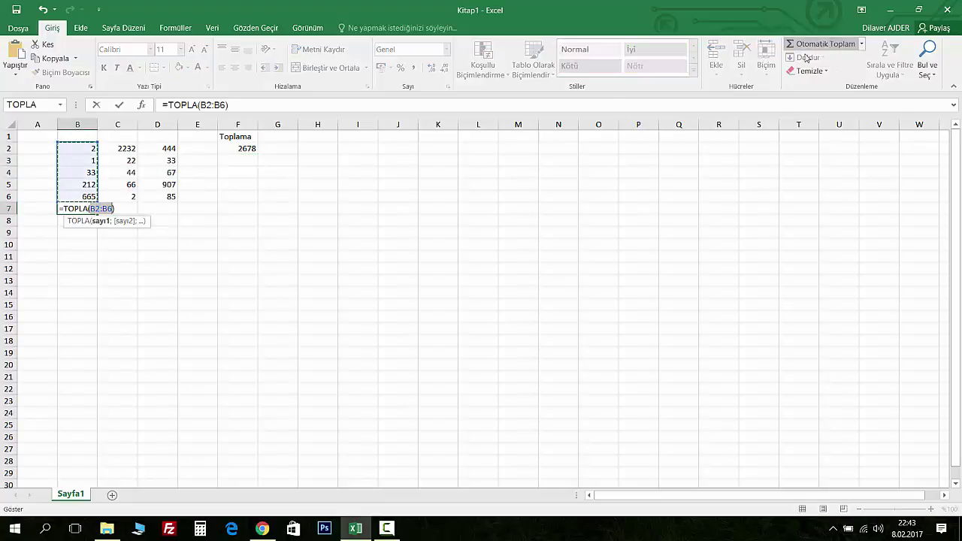
{"action": "key", "text": "Return"}
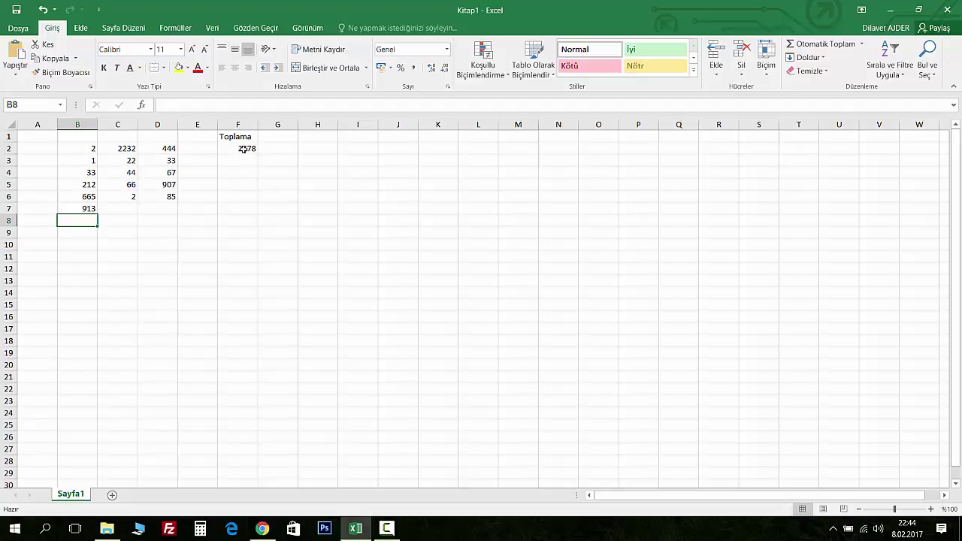
{"action": "left_click", "coordinate": [70, 207]}
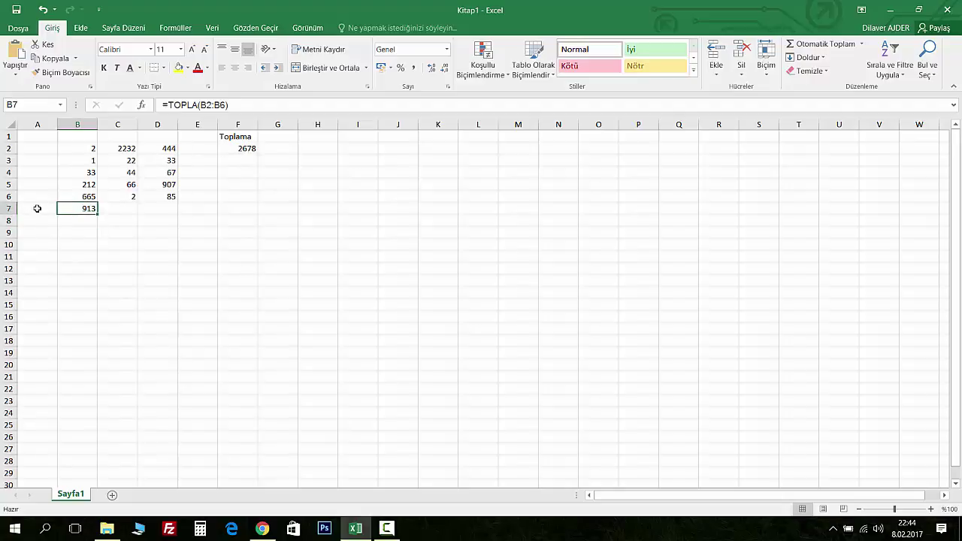
Make the totals row 7 and the Toplama column F bold
{"action": "left_click", "coordinate": [9, 208]}
{"action": "left_click", "coordinate": [104, 67]}
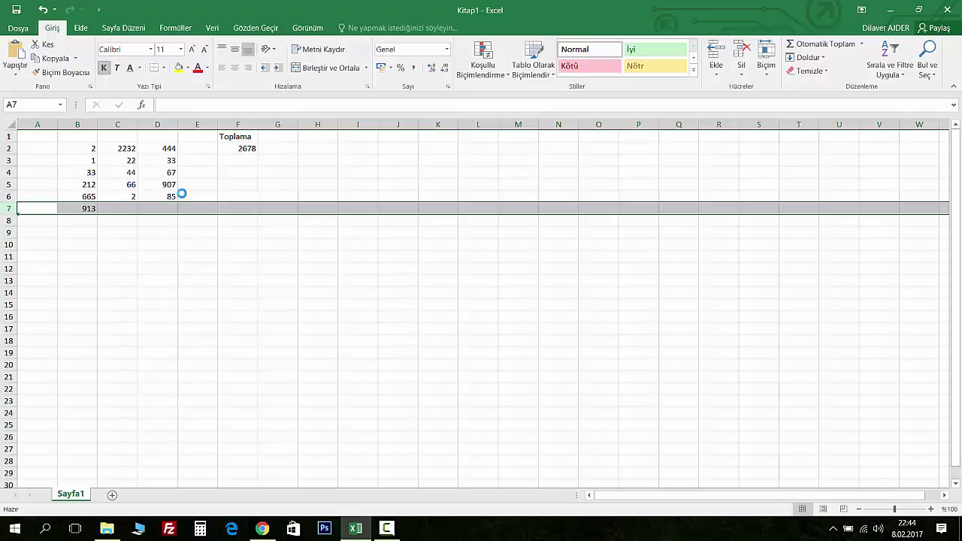
{"action": "left_click", "coordinate": [236, 124]}
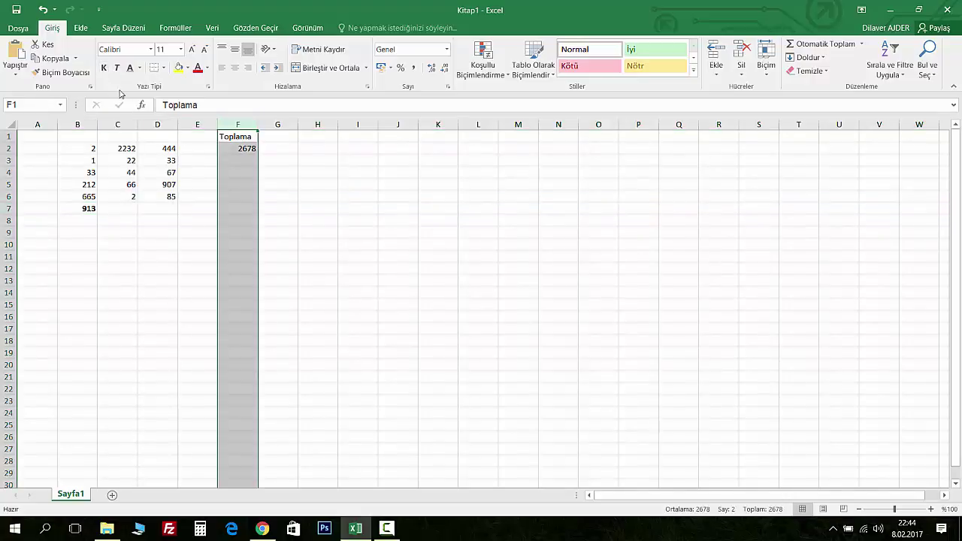
{"action": "left_click", "coordinate": [104, 67]}
{"action": "left_click", "coordinate": [229, 174]}
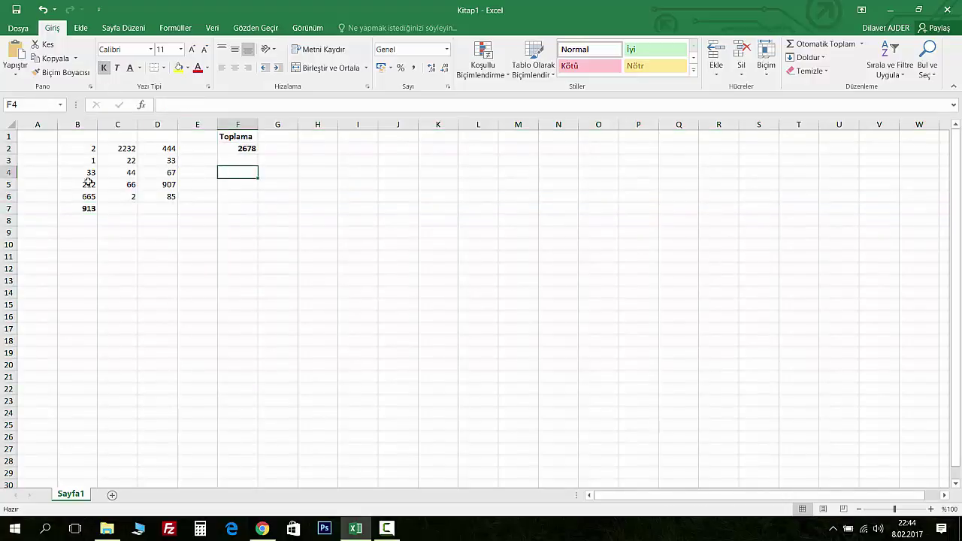
{"action": "left_click", "coordinate": [235, 148]}
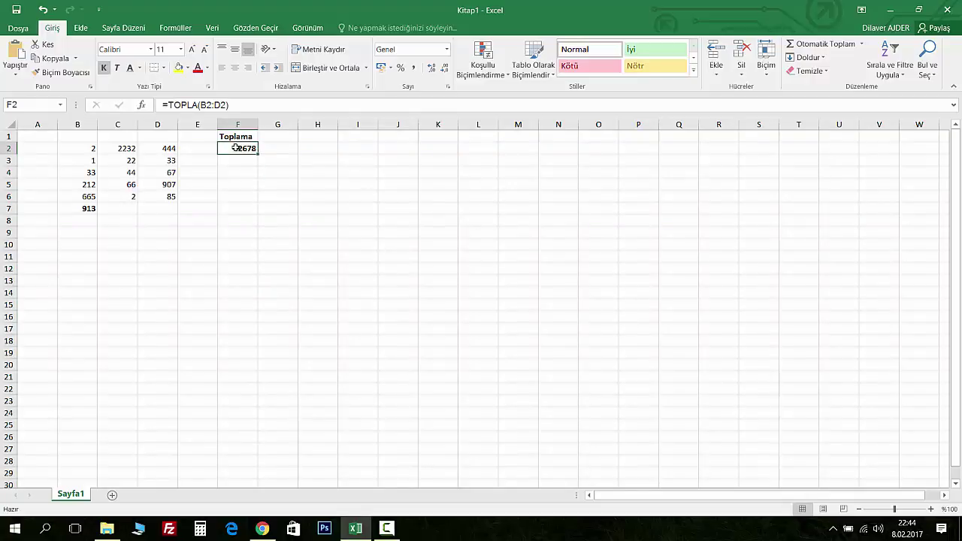
{"action": "left_click", "coordinate": [78, 209]}
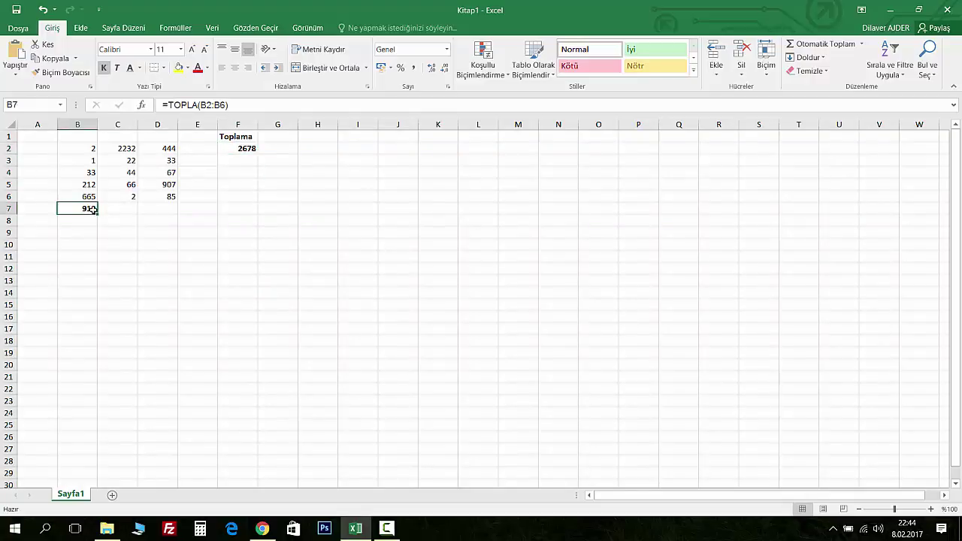
Fill B7's total across to D7 and F2's row sum down to F6
{"action": "left_click_drag", "start_coordinate": [98, 214], "coordinate": [172, 215]}
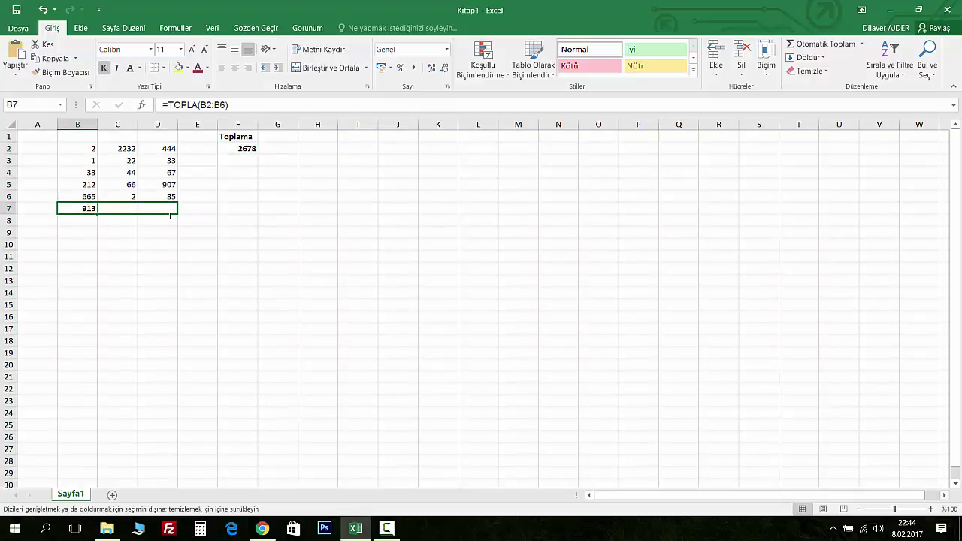
{"action": "left_click", "coordinate": [239, 150]}
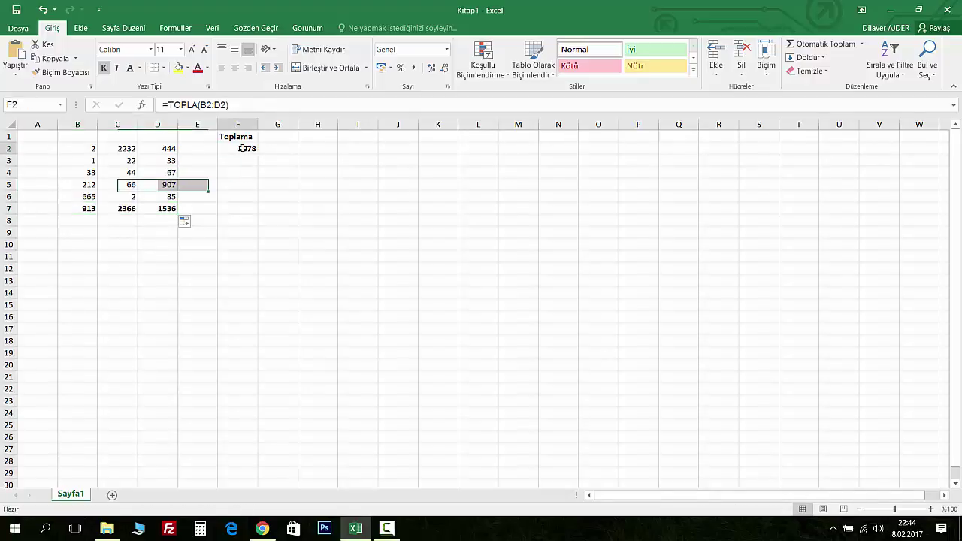
{"action": "left_click_drag", "start_coordinate": [258, 155], "coordinate": [258, 198]}
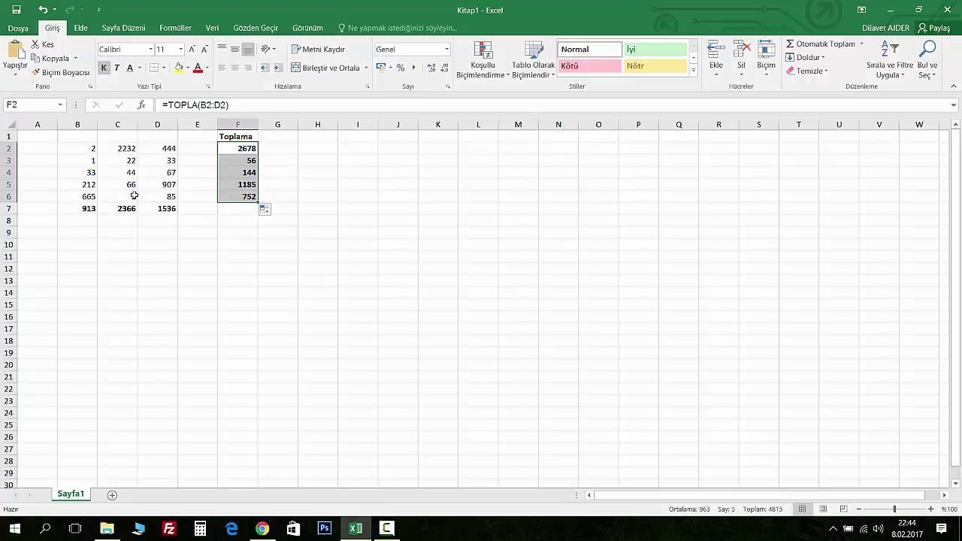
{"action": "left_click", "coordinate": [221, 200]}
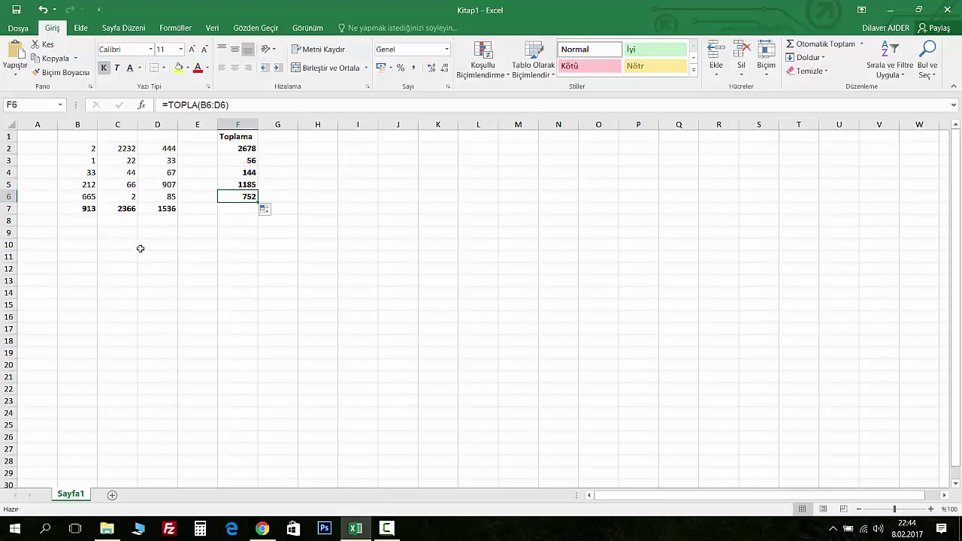
{"action": "left_click", "coordinate": [213, 256]}
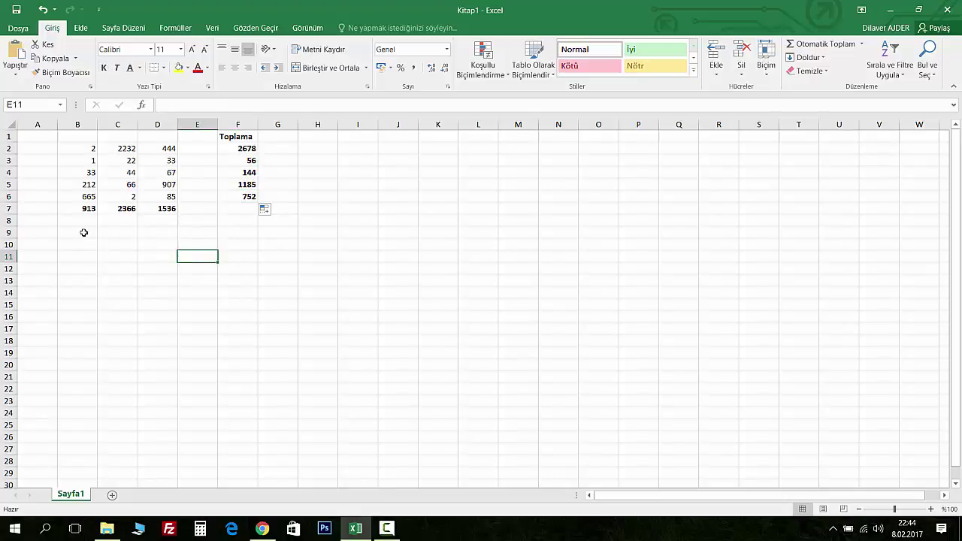
Enter =D2-C2-B2 in H2, giving -1790
{"action": "left_click", "coordinate": [323, 148]}
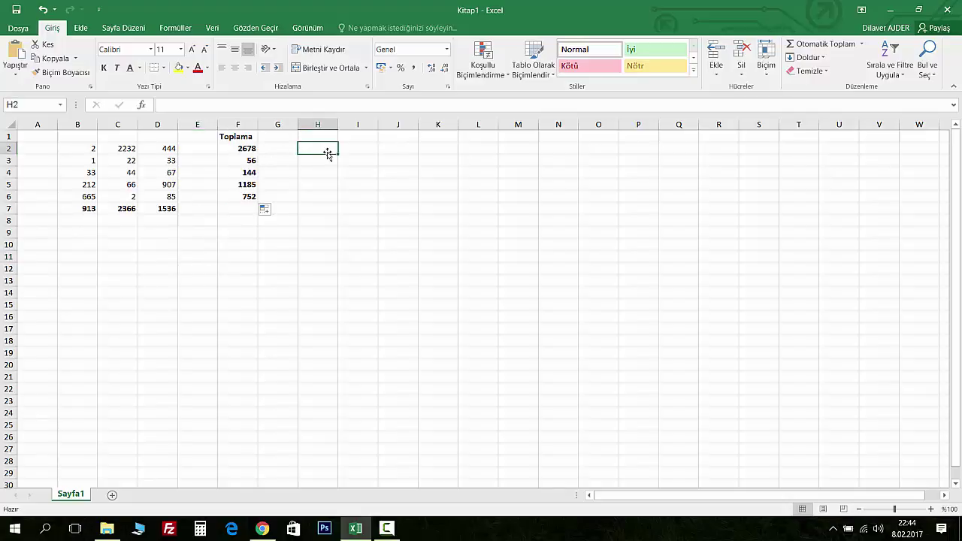
{"action": "type", "text": "="}
{"action": "type", "text": "to"}
{"action": "key", "text": "BackSpace"}
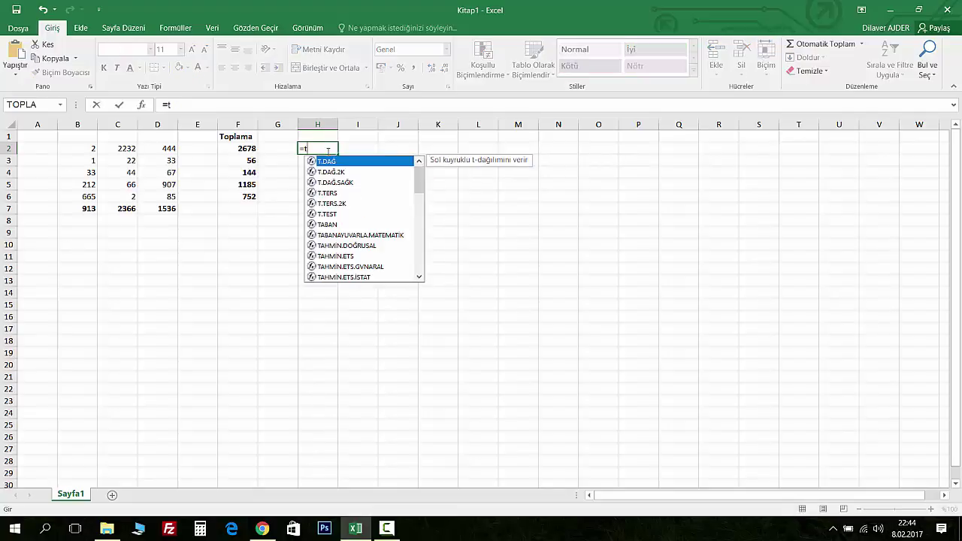
{"action": "key", "text": "BackSpace"}
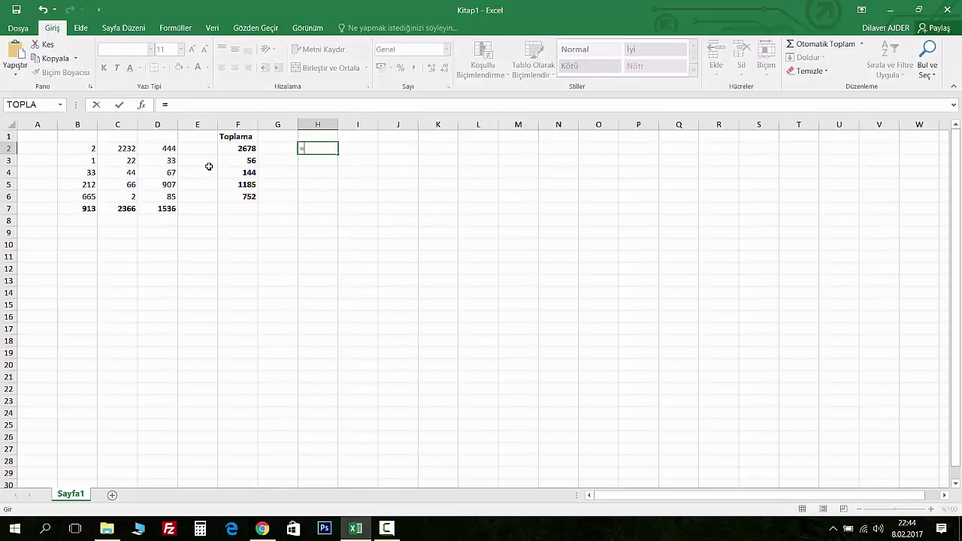
{"action": "left_click", "coordinate": [167, 148]}
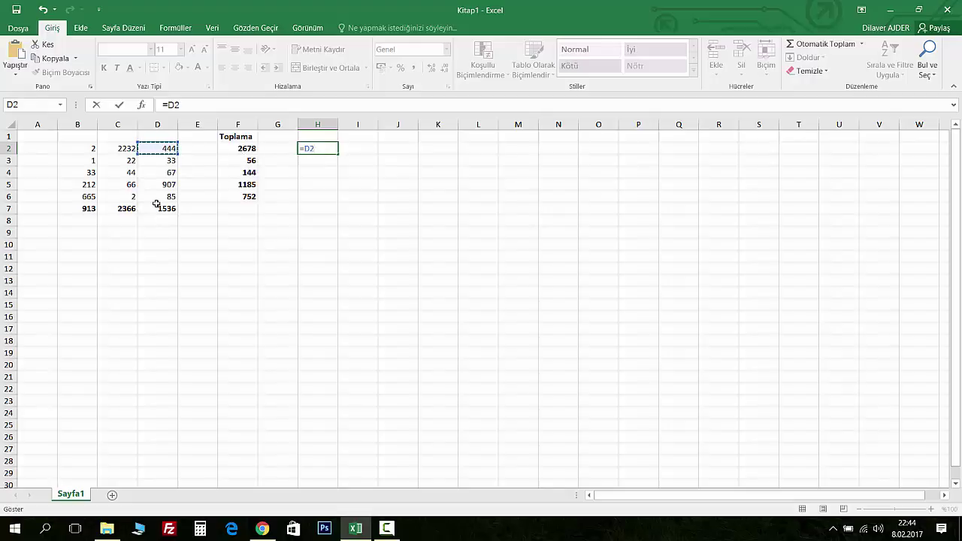
{"action": "type", "text": "-"}
{"action": "left_click", "coordinate": [124, 150]}
{"action": "type", "text": "-"}
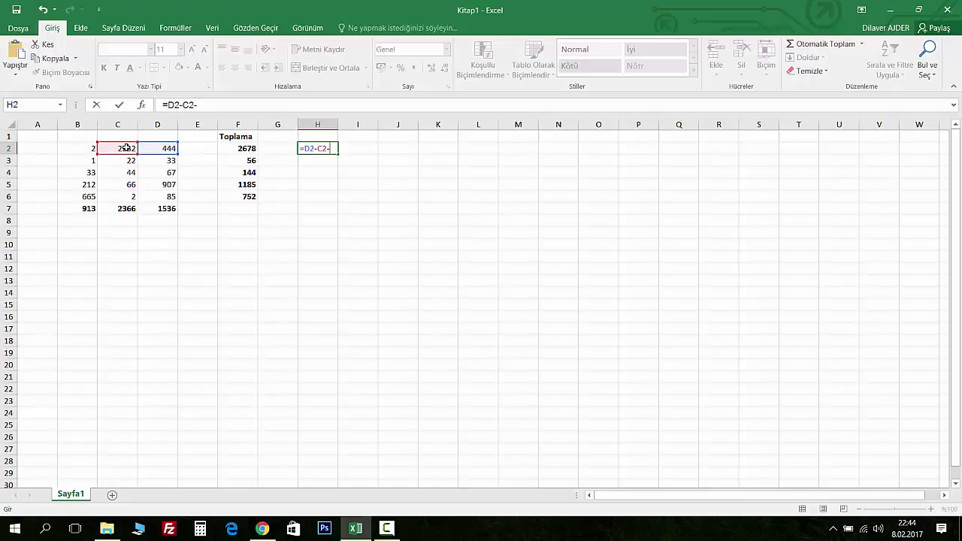
{"action": "left_click", "coordinate": [81, 147]}
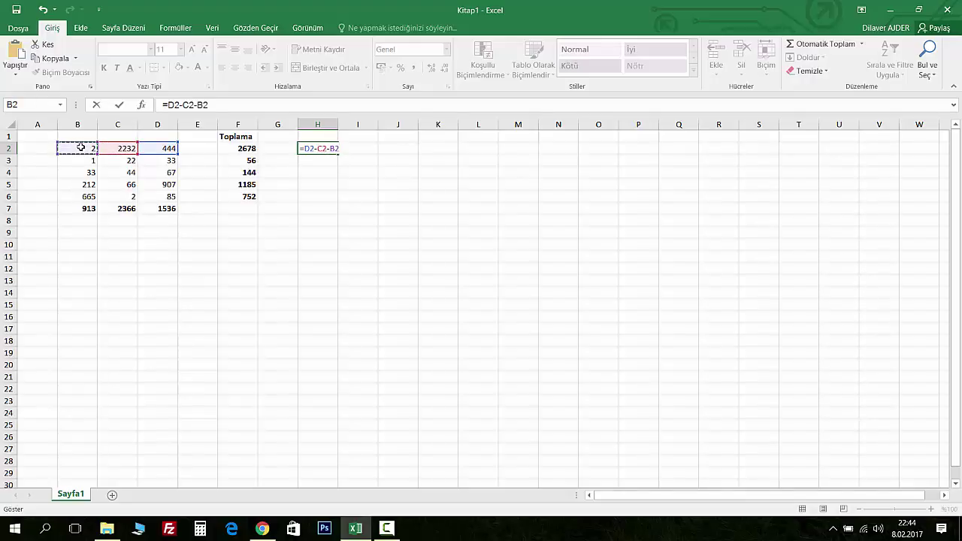
{"action": "key", "text": "Return"}
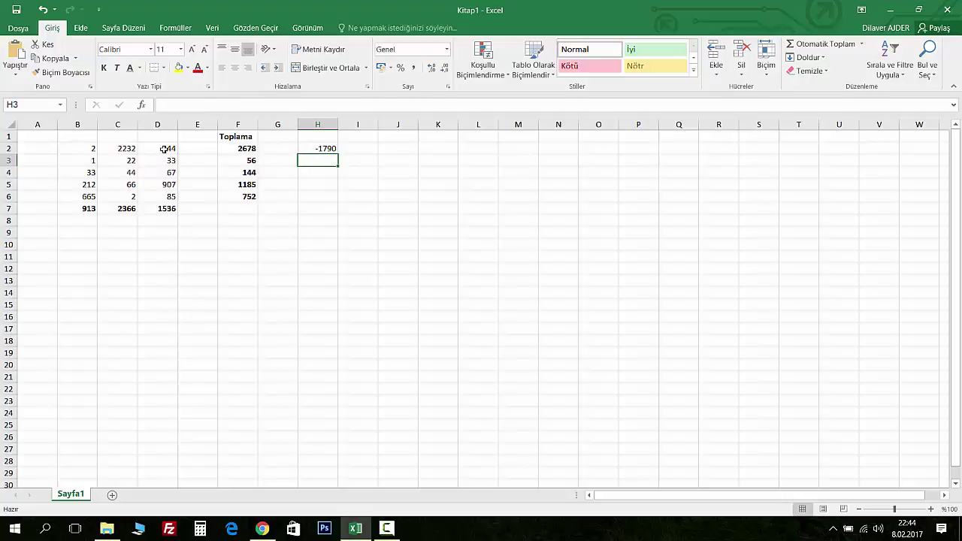
Check the values in D2, C2 and B2 against the H2 formula
{"action": "left_click", "coordinate": [172, 148]}
{"action": "left_click", "coordinate": [133, 149]}
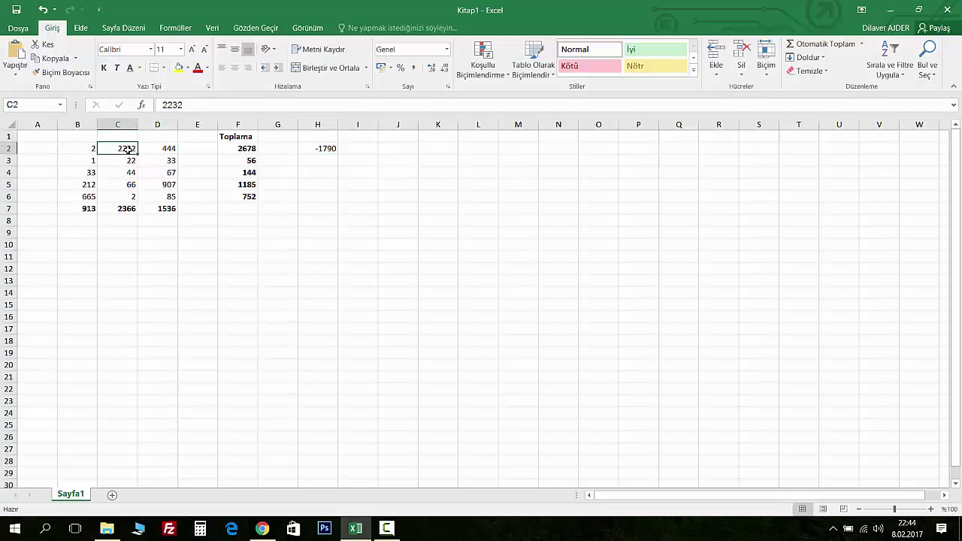
{"action": "left_click", "coordinate": [89, 149]}
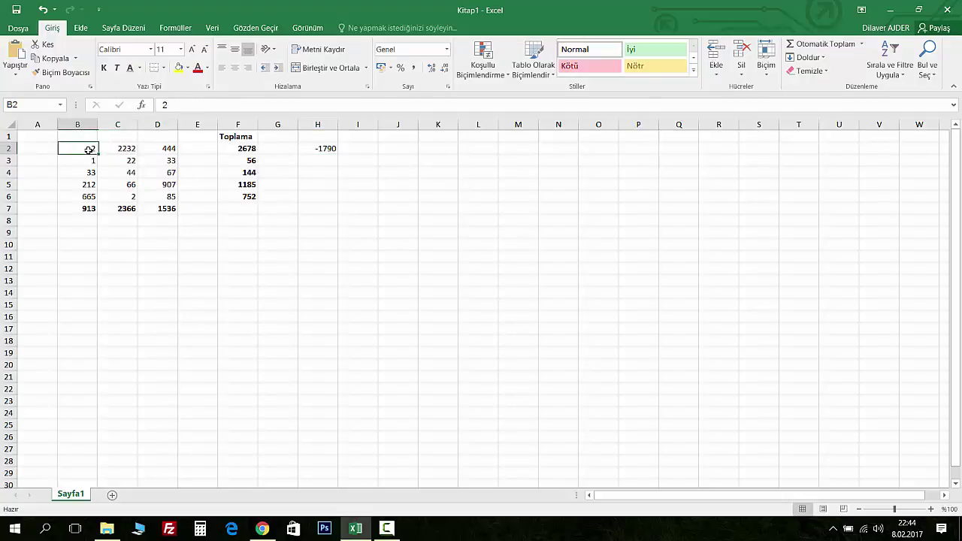
{"action": "left_click", "coordinate": [319, 150]}
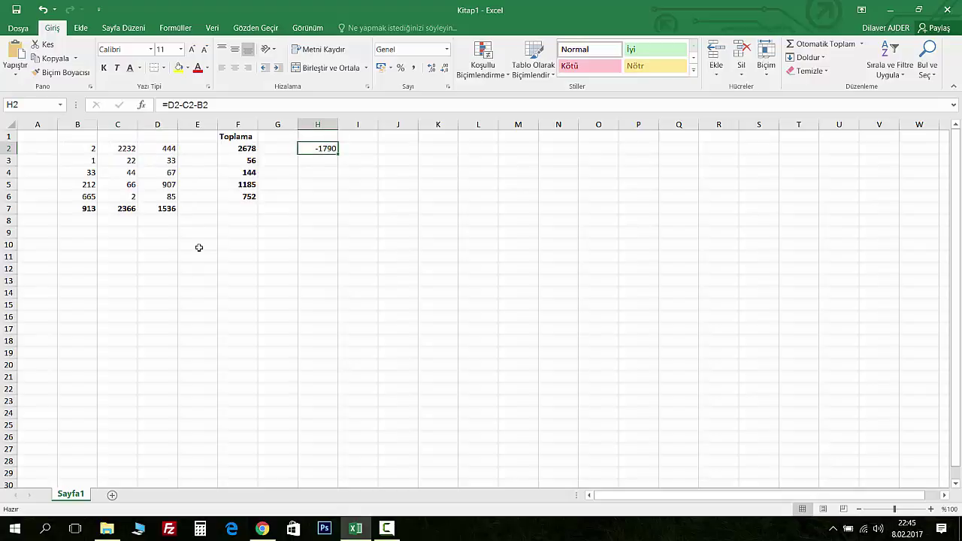
Launch Hesap Makinesi and move its window to the right side
{"action": "left_click", "coordinate": [14, 529]}
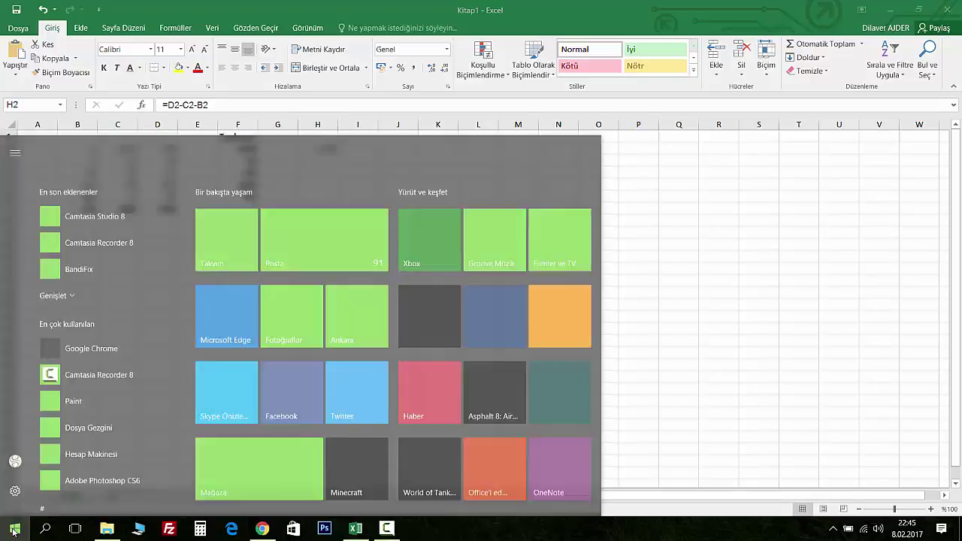
{"action": "left_click", "coordinate": [708, 172]}
{"action": "left_click", "coordinate": [200, 528]}
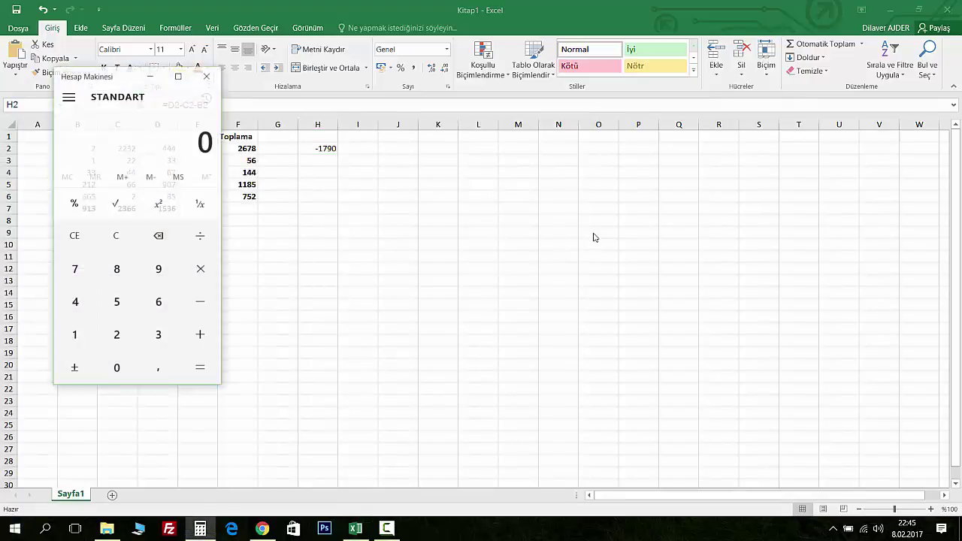
{"action": "left_click_drag", "start_coordinate": [124, 79], "coordinate": [506, 127]}
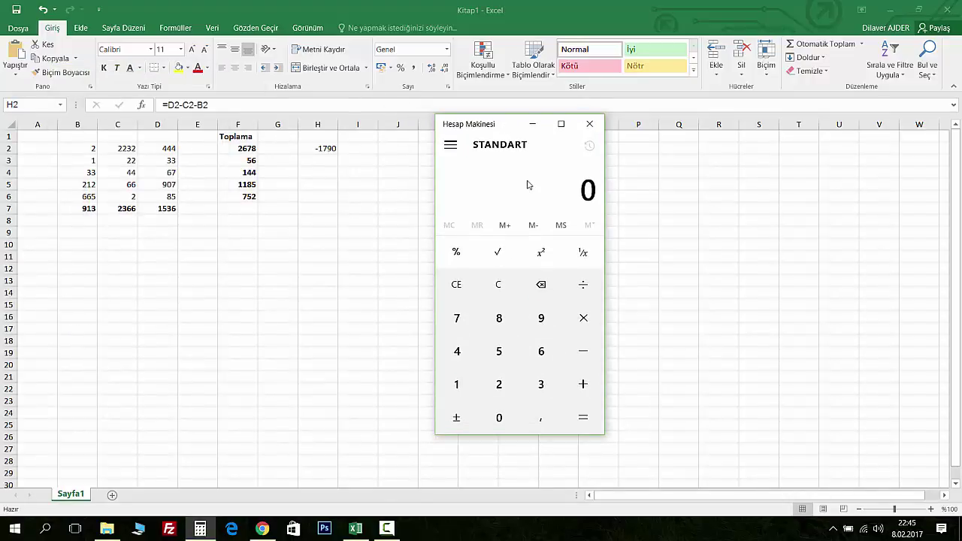
Calculate 444 − 2232 − 2 in the calculator, getting -1.790
{"action": "type", "text": "444"}
{"action": "key", "text": "minus"}
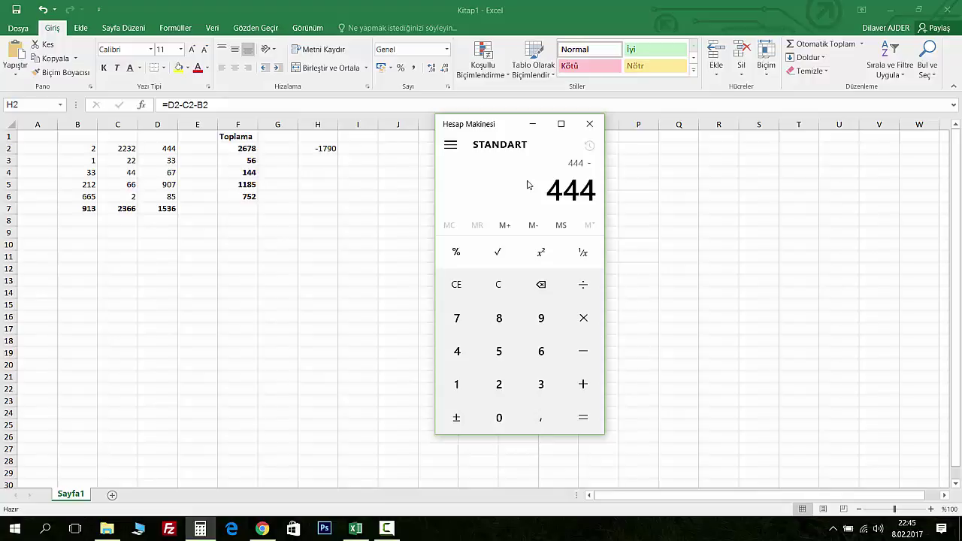
{"action": "type", "text": "2.232"}
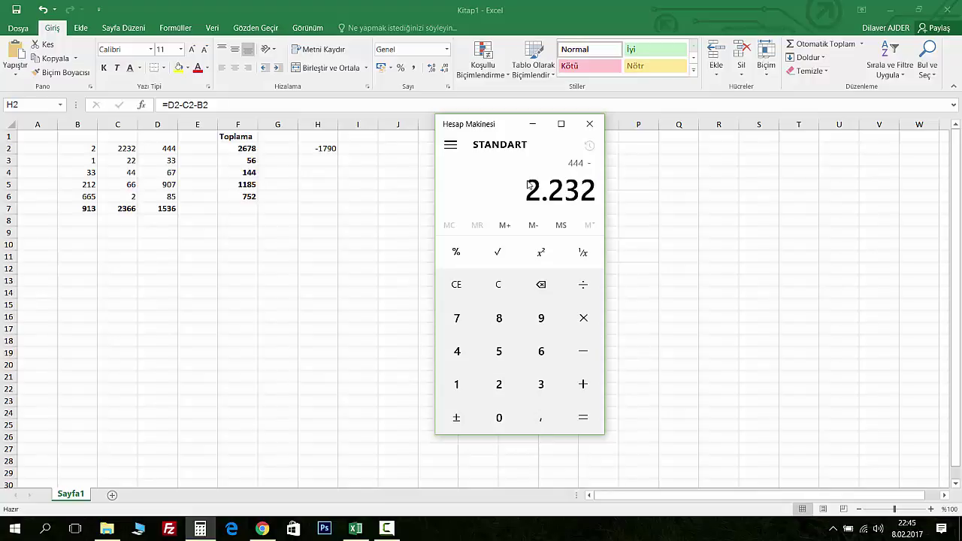
{"action": "key", "text": "minus"}
{"action": "type", "text": "2"}
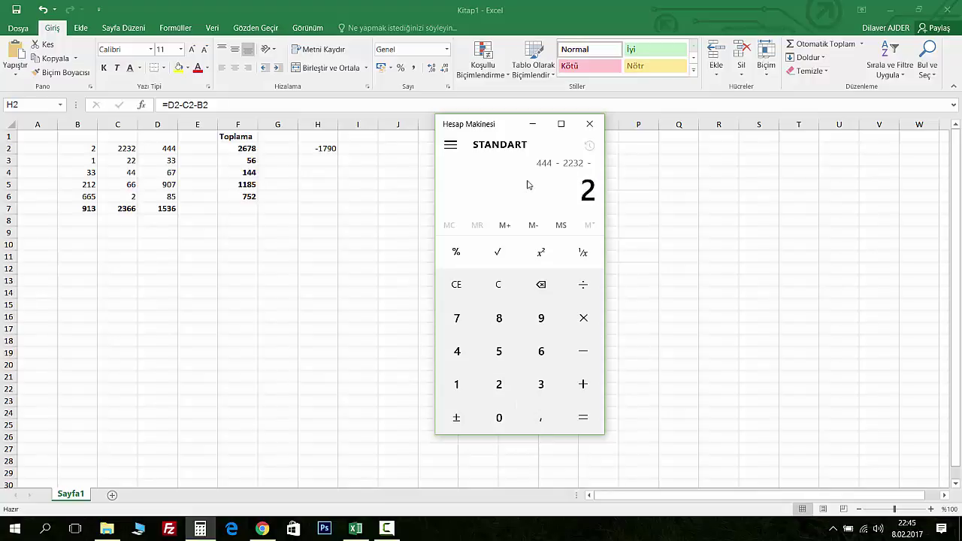
{"action": "key", "text": "Return"}
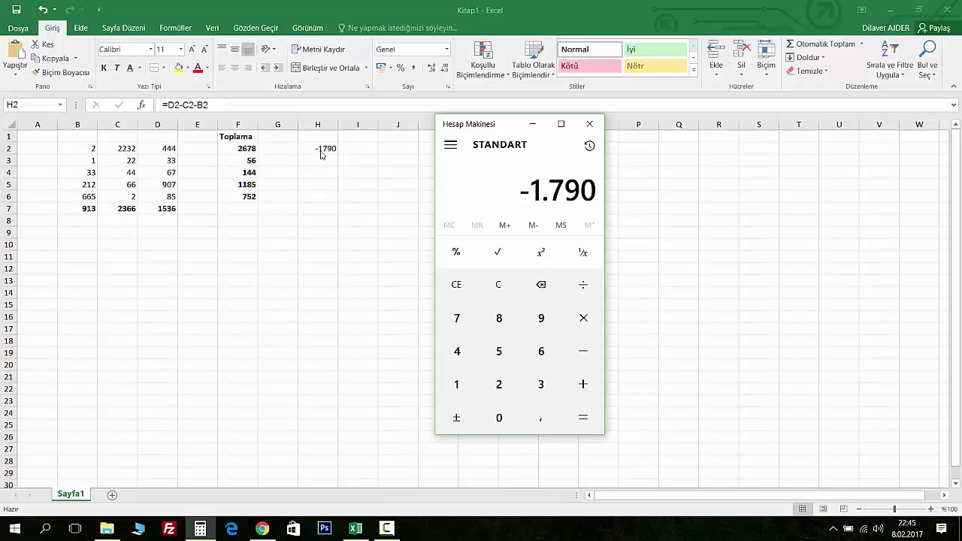
Copy the H2 subtraction down to H6 (-1790 to -582) and add a bold 'Çıkarma' header in H1
{"action": "left_click", "coordinate": [331, 150]}
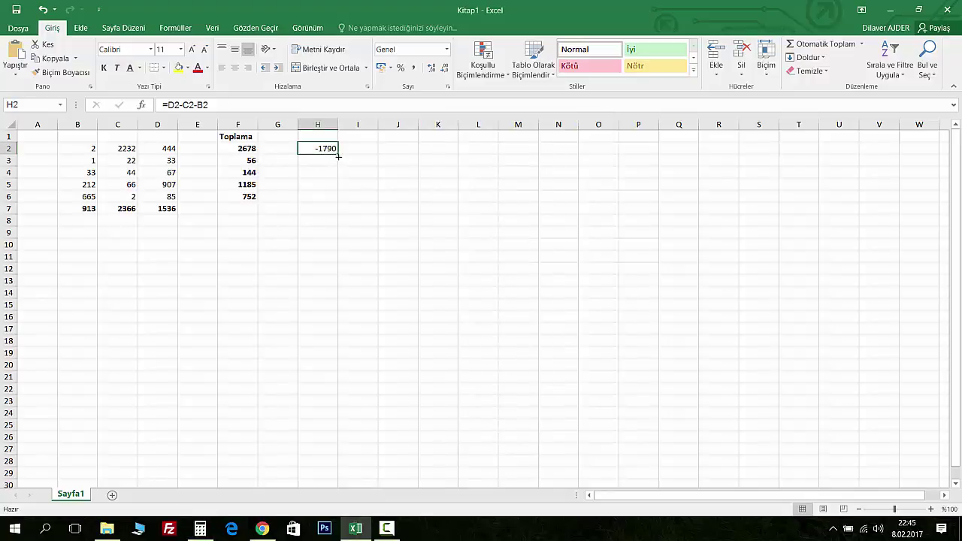
{"action": "left_click_drag", "start_coordinate": [338, 153], "coordinate": [339, 200]}
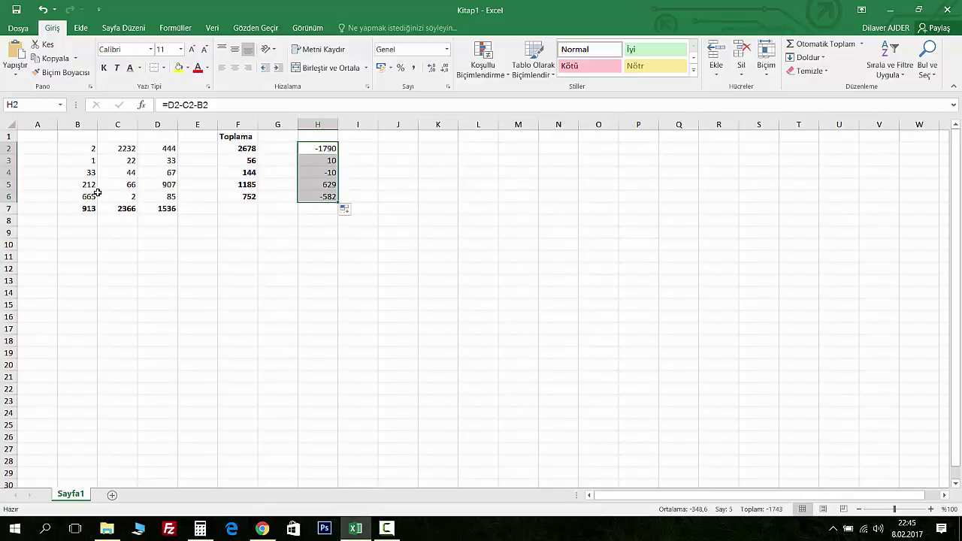
{"action": "left_click", "coordinate": [317, 133]}
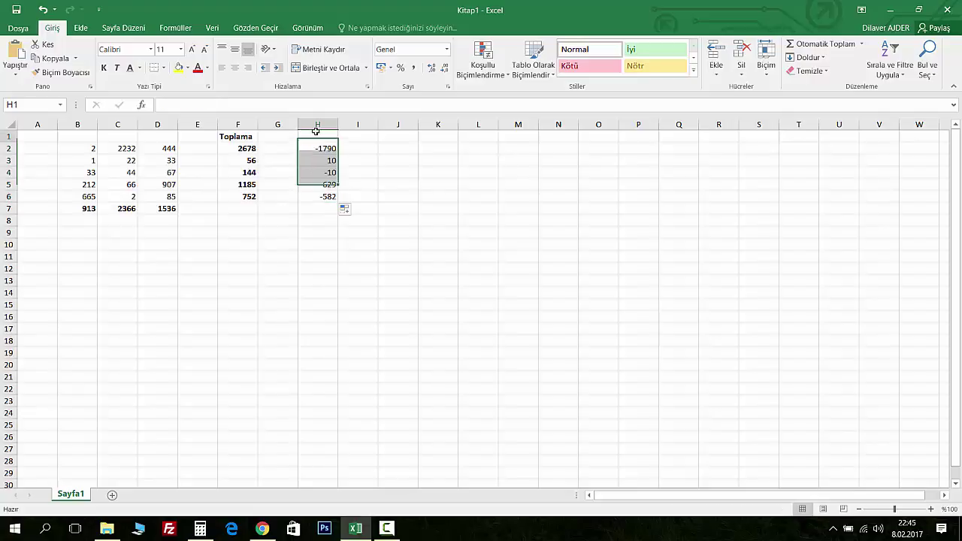
{"action": "type", "text": "Çıka"}
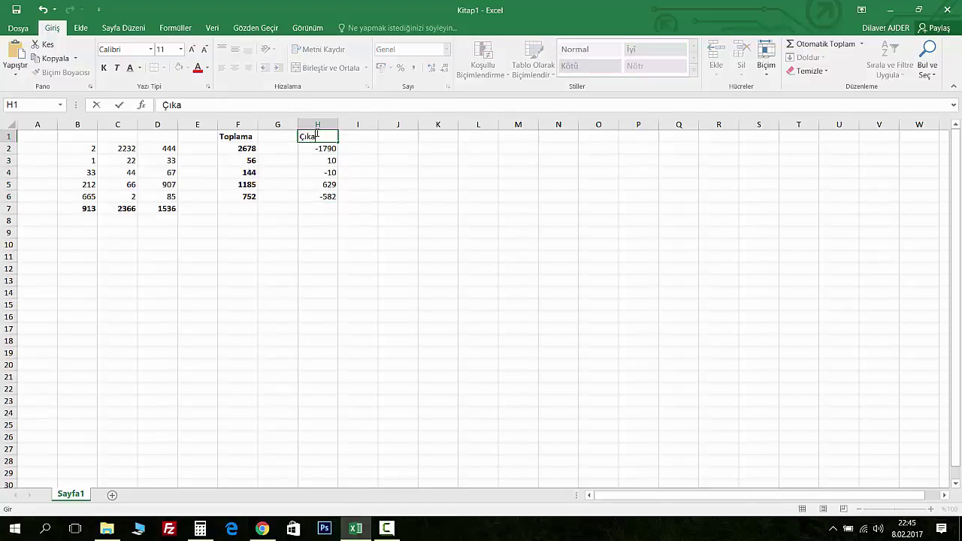
{"action": "type", "text": "rma"}
{"action": "key", "text": "Return"}
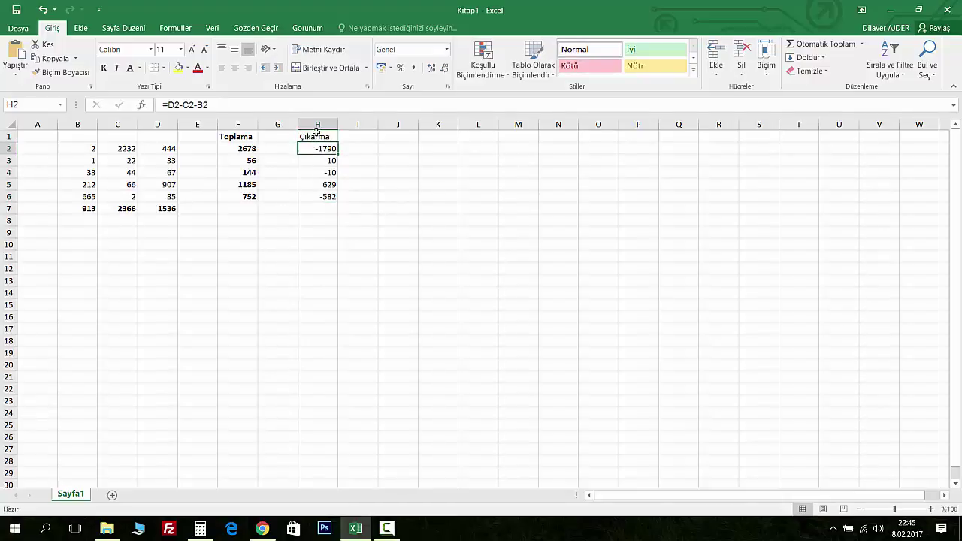
{"action": "left_click", "coordinate": [316, 134]}
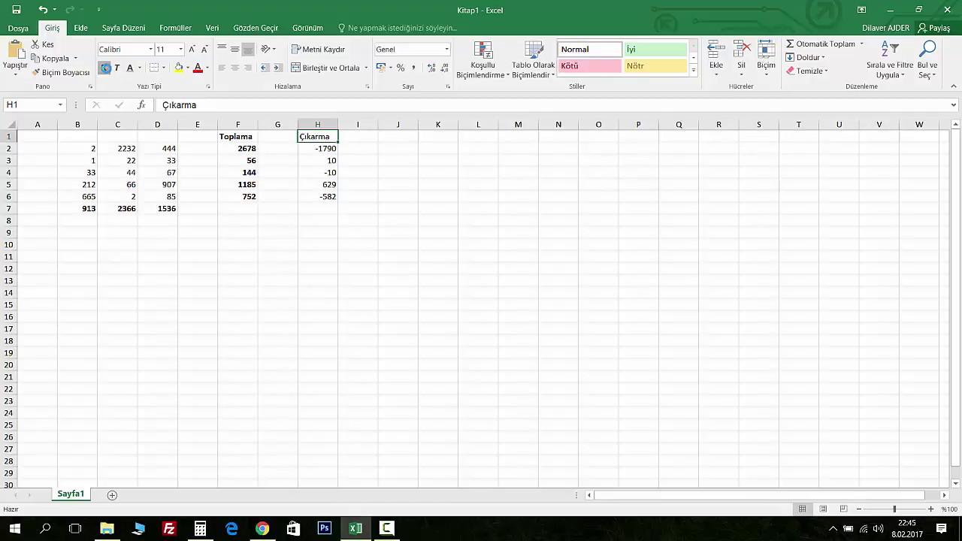
{"action": "left_click", "coordinate": [104, 68]}
{"action": "left_click", "coordinate": [85, 230]}
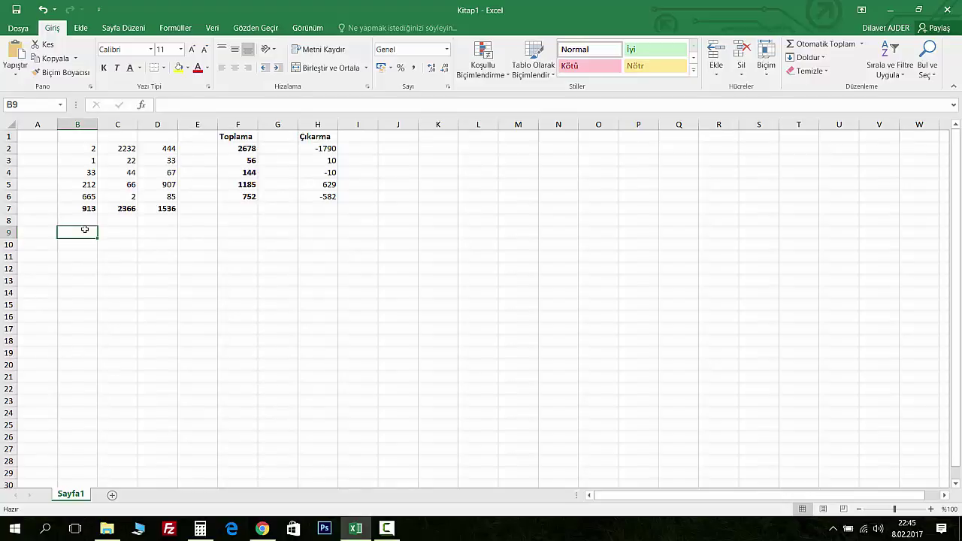
Enter =B6-B5-B4-B3-B2 in B9 and copy it across to D9 (417, -2362, -1366)
{"action": "type", "text": "="}
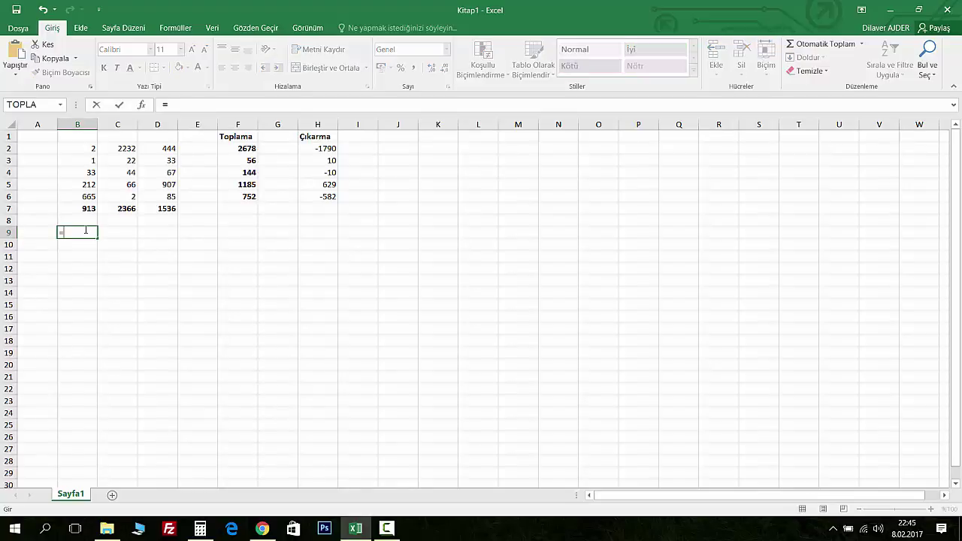
{"action": "left_click", "coordinate": [87, 197]}
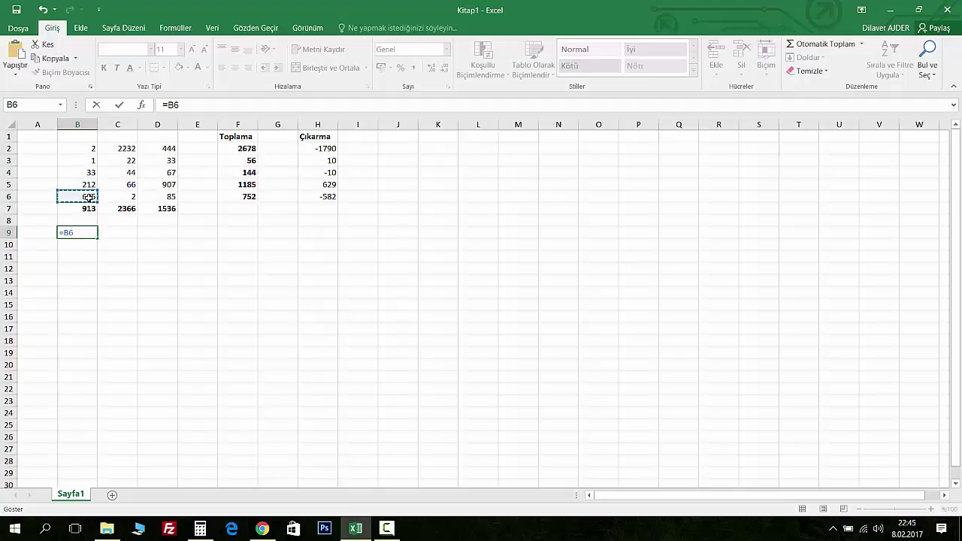
{"action": "type", "text": "-"}
{"action": "left_click", "coordinate": [87, 183]}
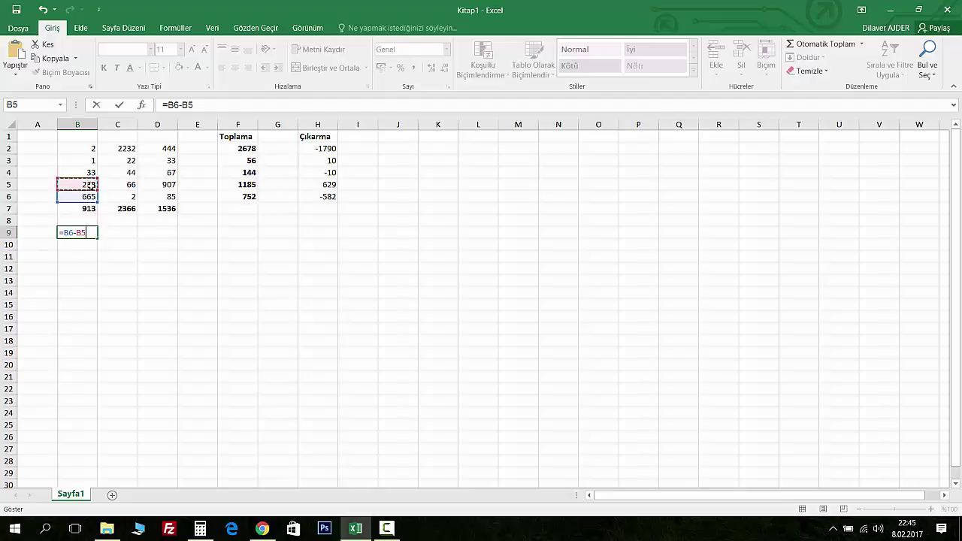
{"action": "type", "text": "-"}
{"action": "left_click", "coordinate": [88, 172]}
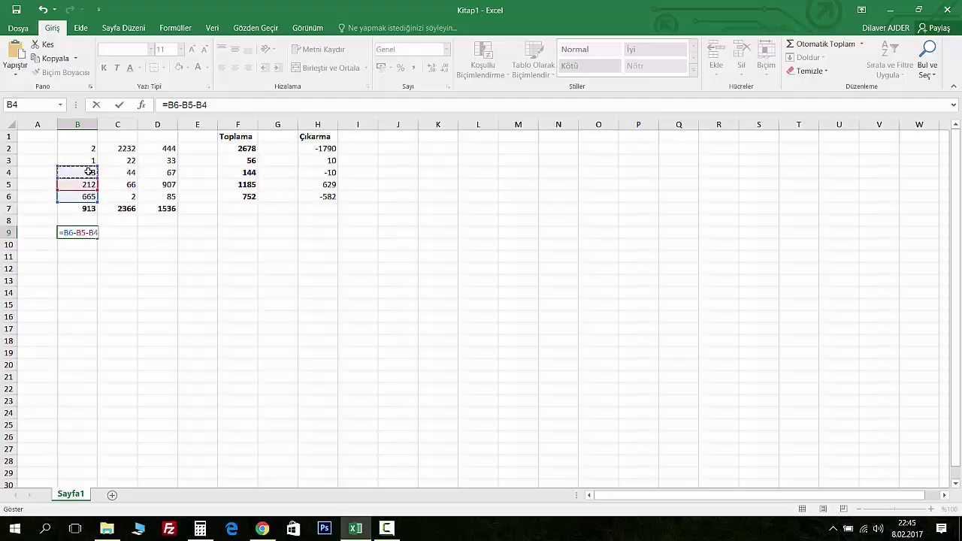
{"action": "type", "text": "-"}
{"action": "left_click", "coordinate": [88, 160]}
{"action": "type", "text": "-"}
{"action": "left_click", "coordinate": [91, 149]}
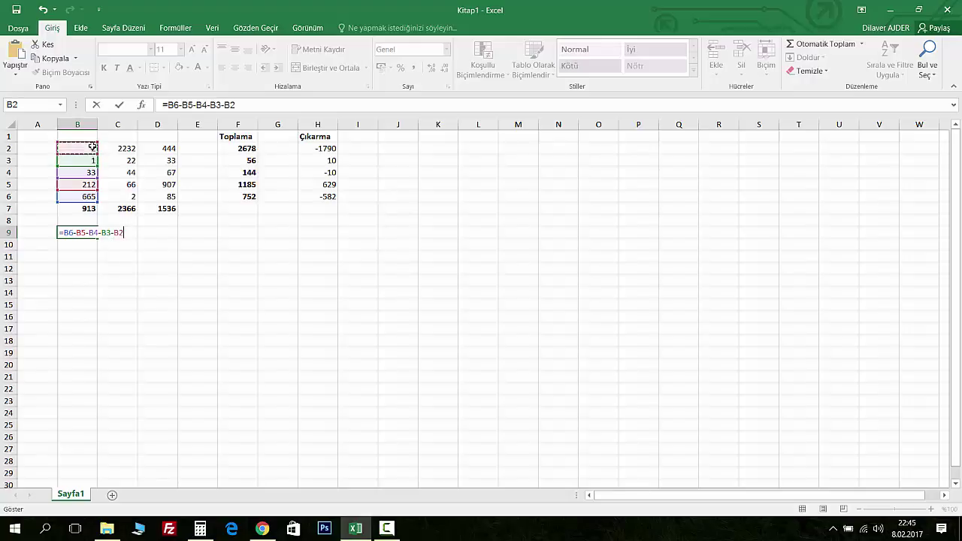
{"action": "key", "text": "Return"}
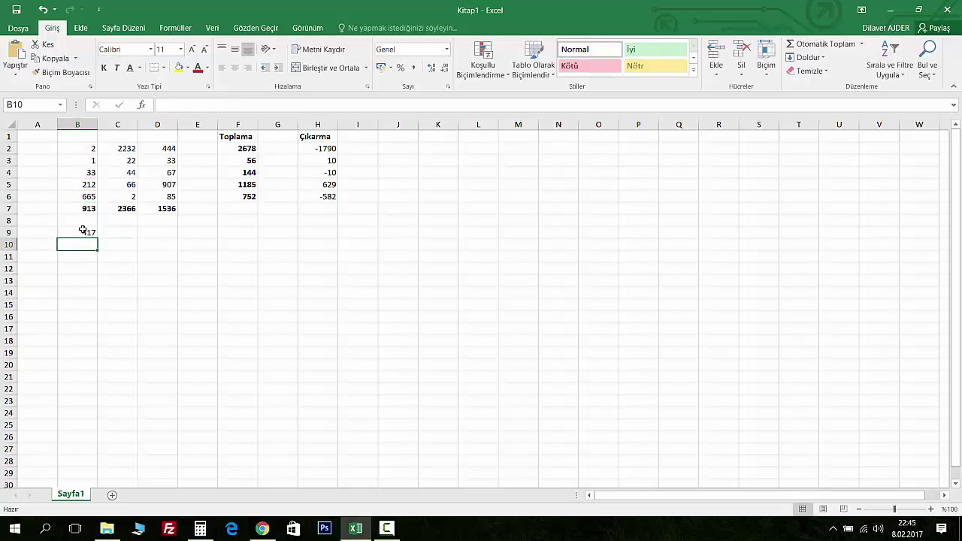
{"action": "left_click", "coordinate": [87, 233]}
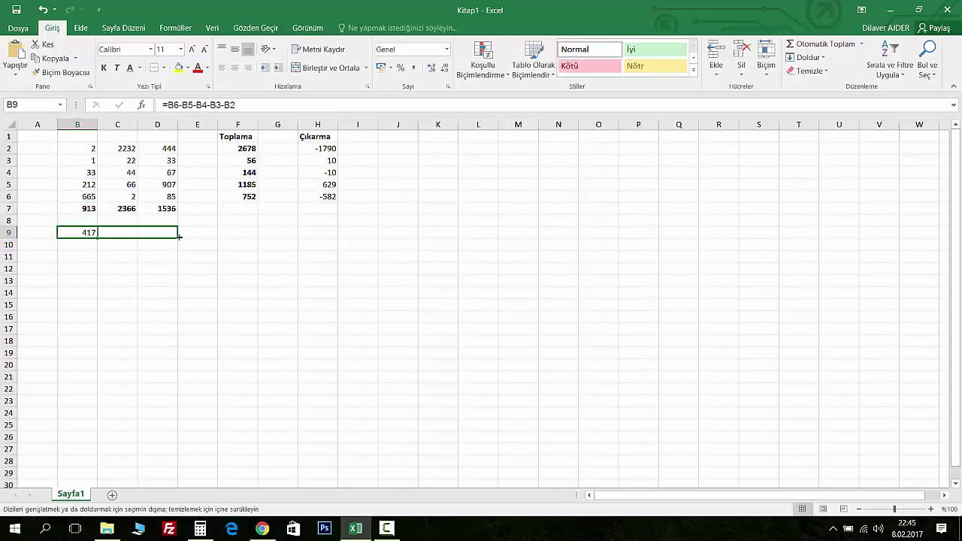
{"action": "left_click_drag", "start_coordinate": [98, 236], "coordinate": [161, 236]}
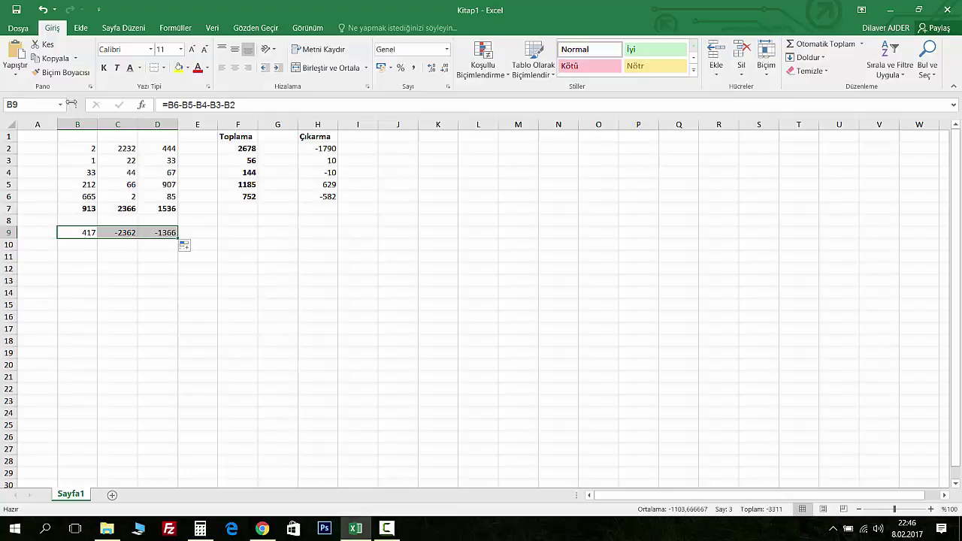
Bold the row 9 results B9:D9 and the subtraction results H2:H6
{"action": "left_click", "coordinate": [105, 68]}
{"action": "left_click_drag", "start_coordinate": [317, 148], "coordinate": [321, 197]}
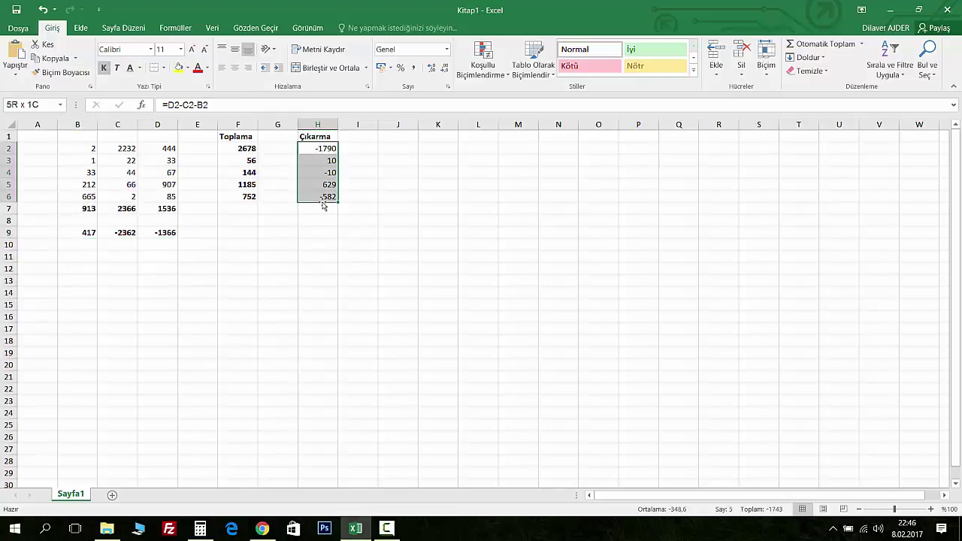
{"action": "left_click", "coordinate": [105, 67]}
Label A7 'Toplama' and A9 'Çıkarma', making the Çıkarma label bold
{"action": "left_click", "coordinate": [41, 209]}
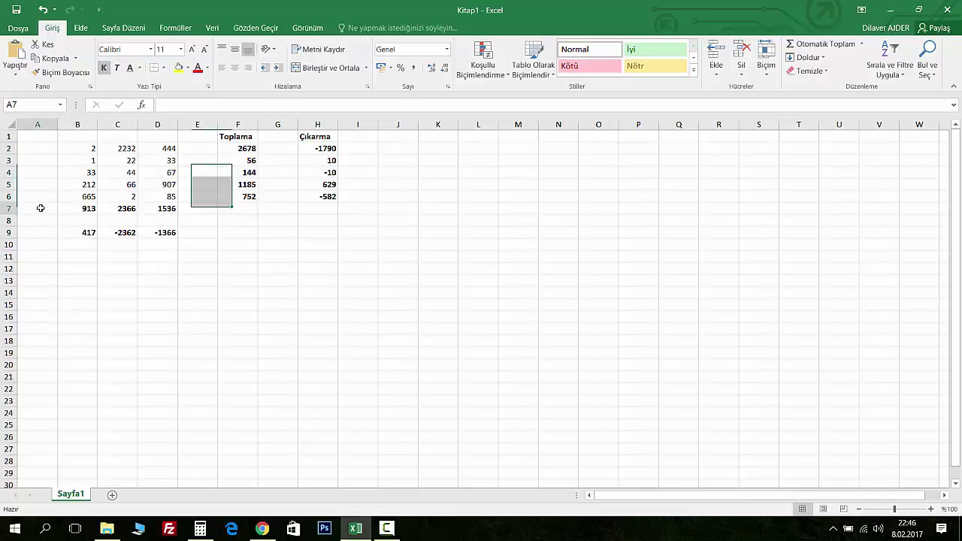
{"action": "type", "text": "Topl"}
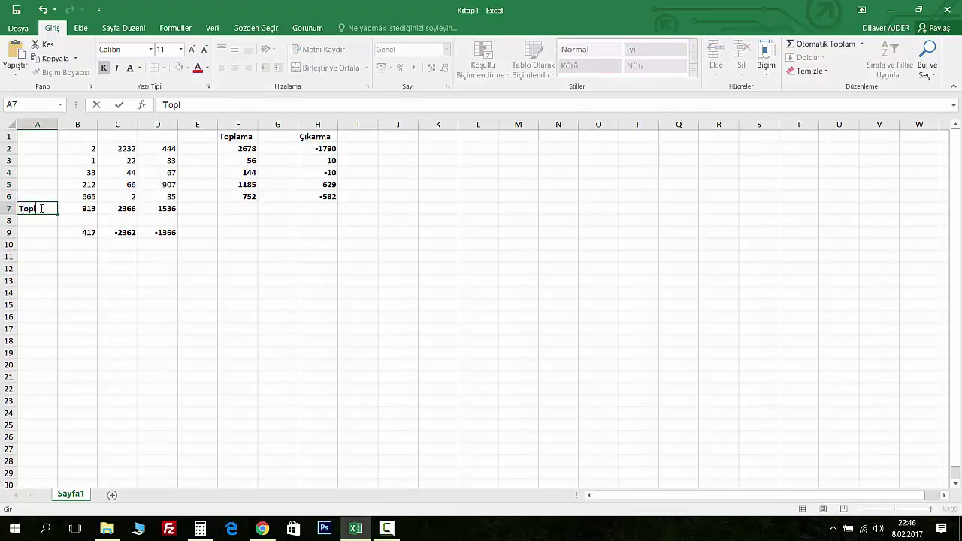
{"action": "type", "text": "ama"}
{"action": "key", "text": "Return"}
{"action": "key", "text": "Return"}
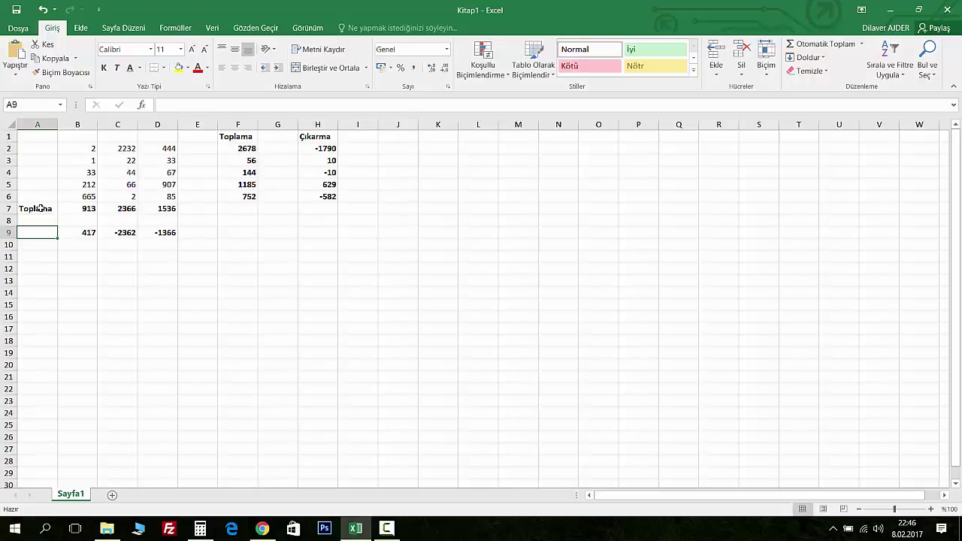
{"action": "type", "text": "Çıkarma"}
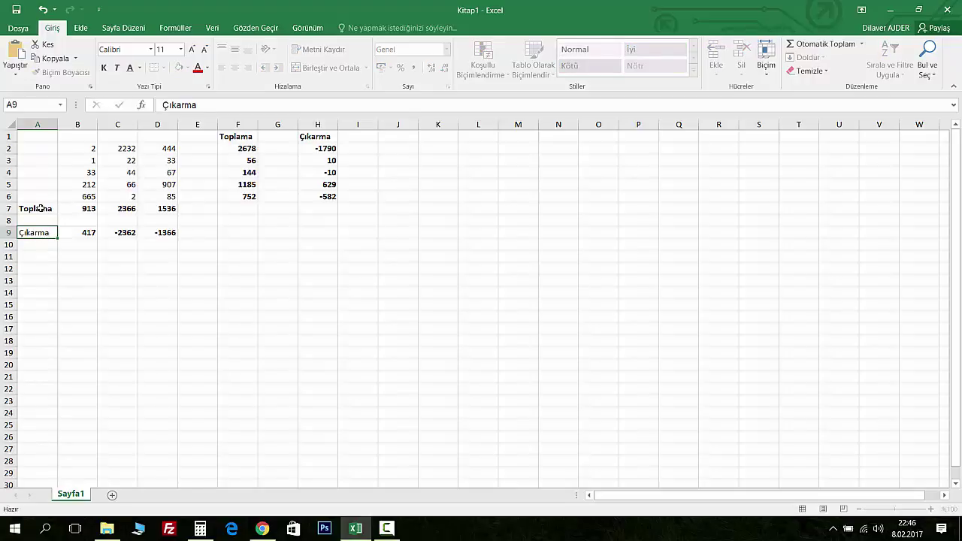
{"action": "key", "text": "Return"}
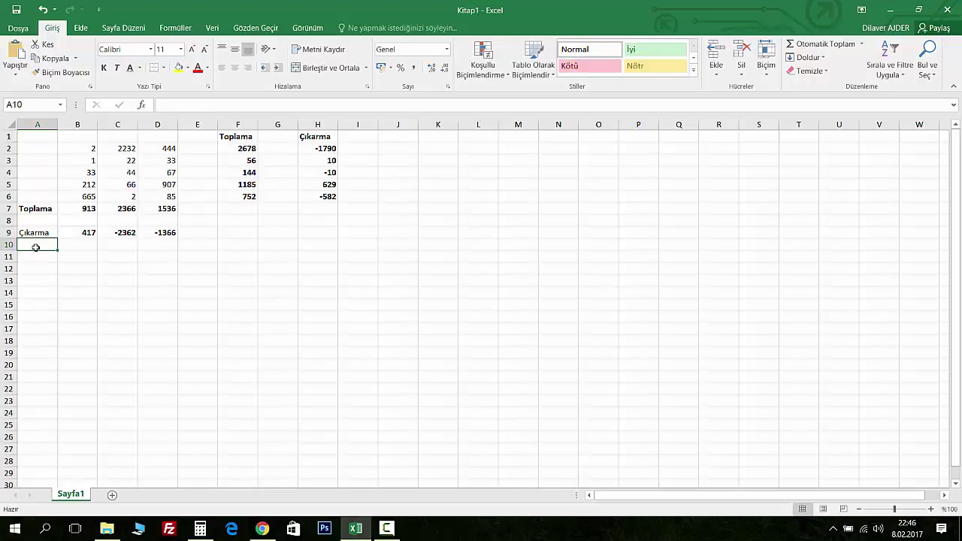
{"action": "left_click", "coordinate": [36, 233]}
{"action": "left_click", "coordinate": [104, 67]}
{"action": "left_click", "coordinate": [143, 268]}
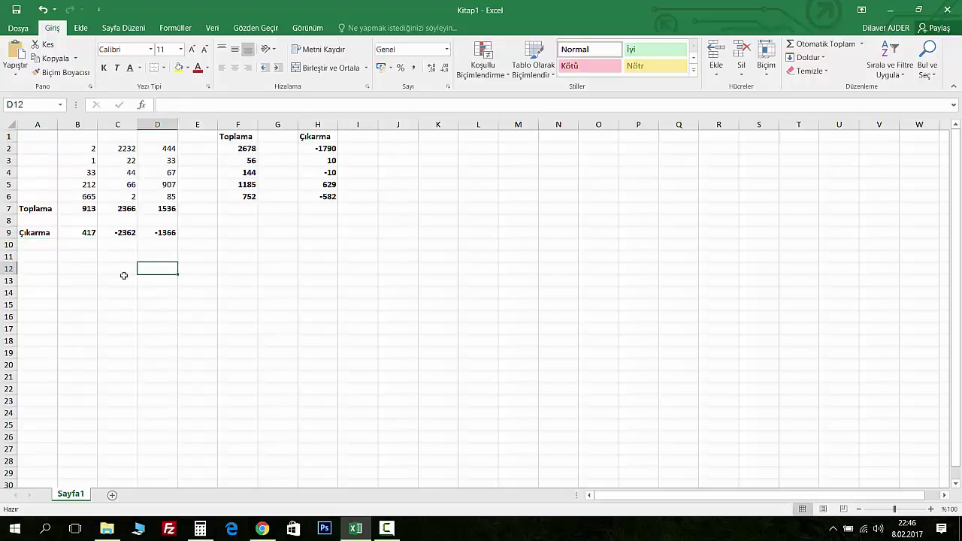
Label cell A11 'Bölme'
{"action": "left_click", "coordinate": [45, 256]}
{"action": "type", "text": "B"}
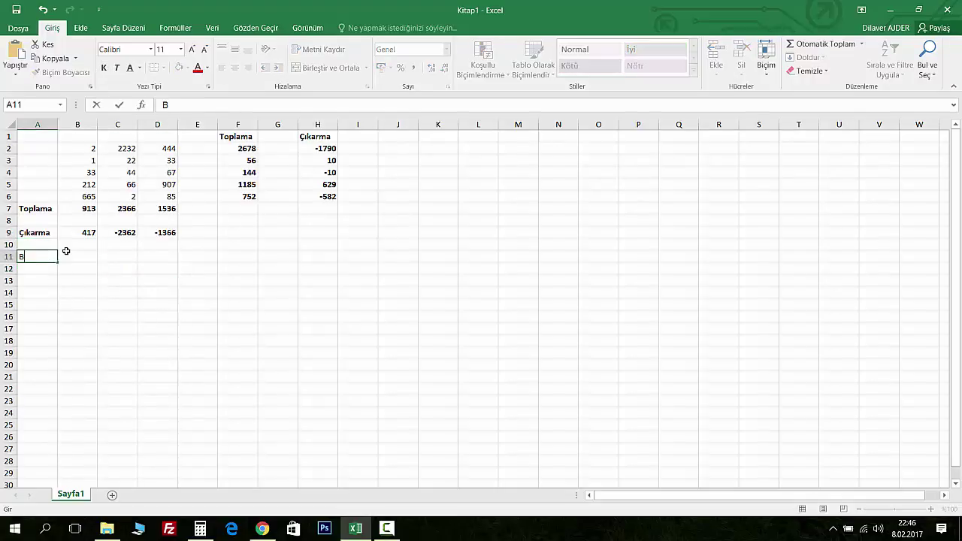
{"action": "type", "text": "ölme"}
{"action": "left_click", "coordinate": [67, 254]}
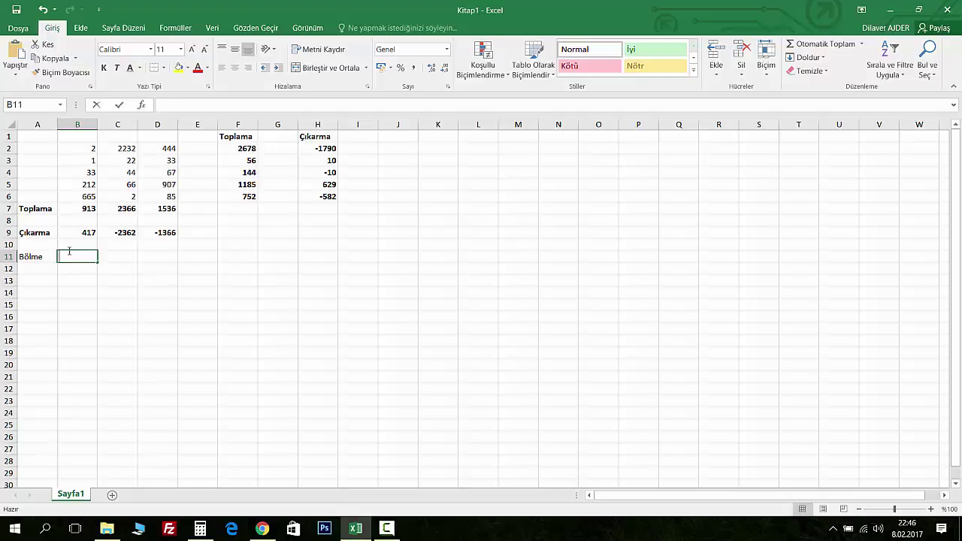
Enter =B6/B5 in B11 and copy it across to C11 and D11
{"action": "type", "text": "="}
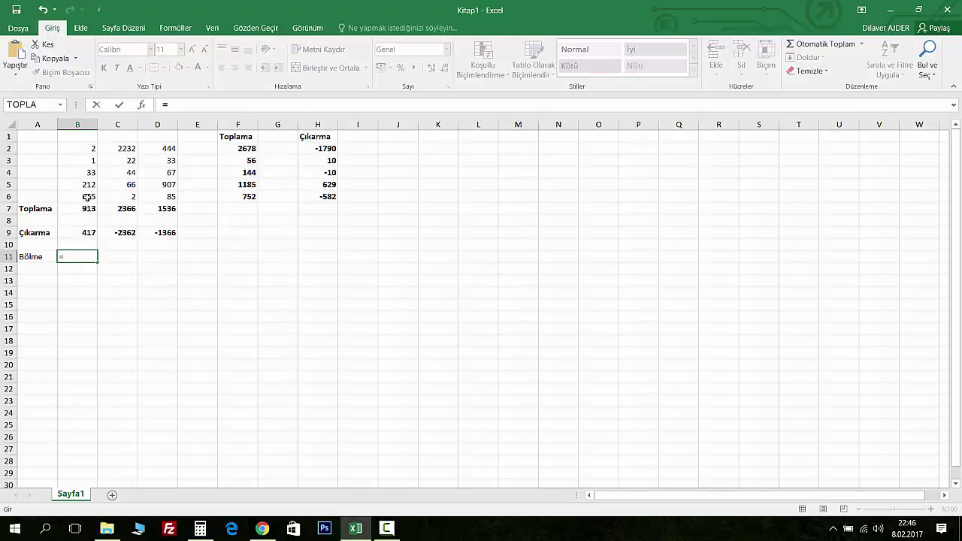
{"action": "left_click", "coordinate": [87, 196]}
{"action": "type", "text": "/"}
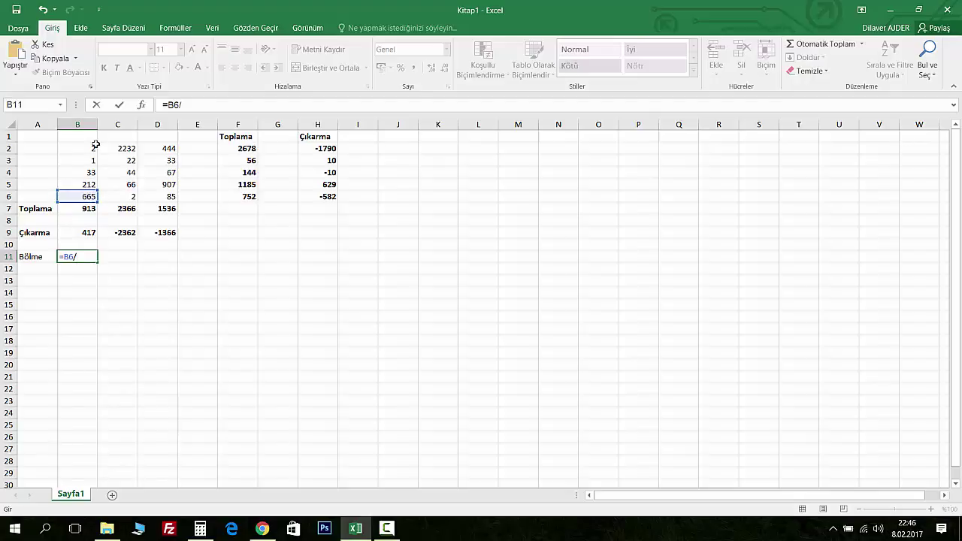
{"action": "left_click", "coordinate": [87, 182]}
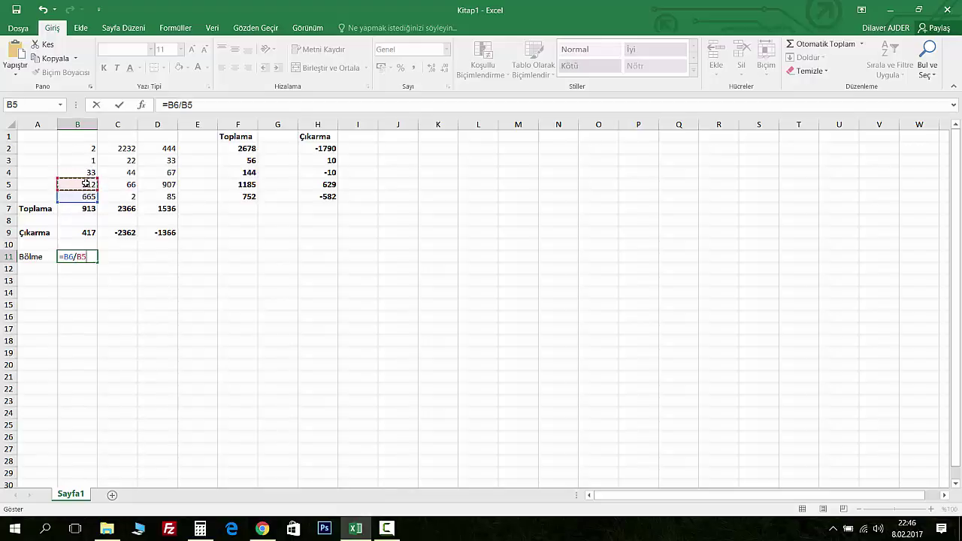
{"action": "key", "text": "Return"}
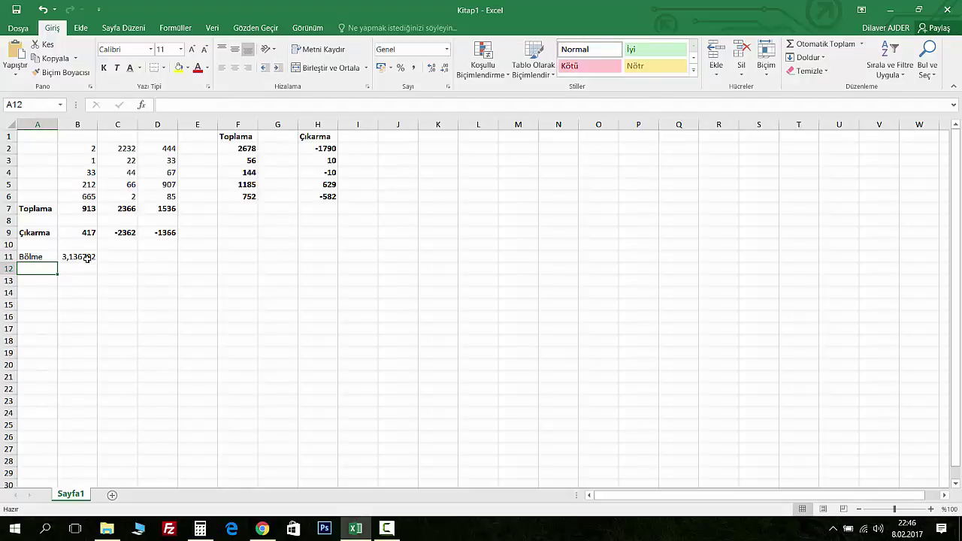
{"action": "left_click", "coordinate": [87, 259]}
{"action": "left_click_drag", "start_coordinate": [96, 263], "coordinate": [177, 262]}
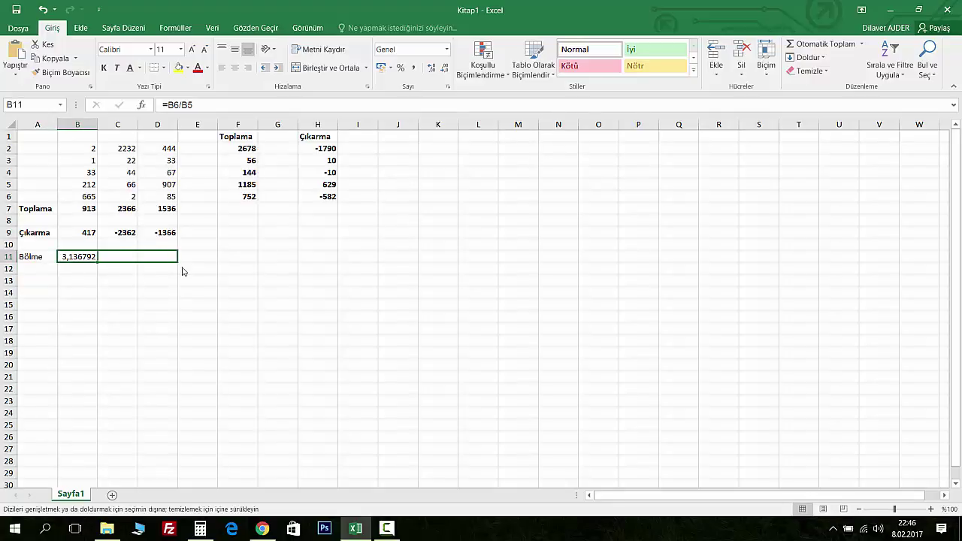
Extend the B11 formula to =B6/B5/B4/B3/B2 and recopy it to C11:D11
{"action": "left_click", "coordinate": [80, 254]}
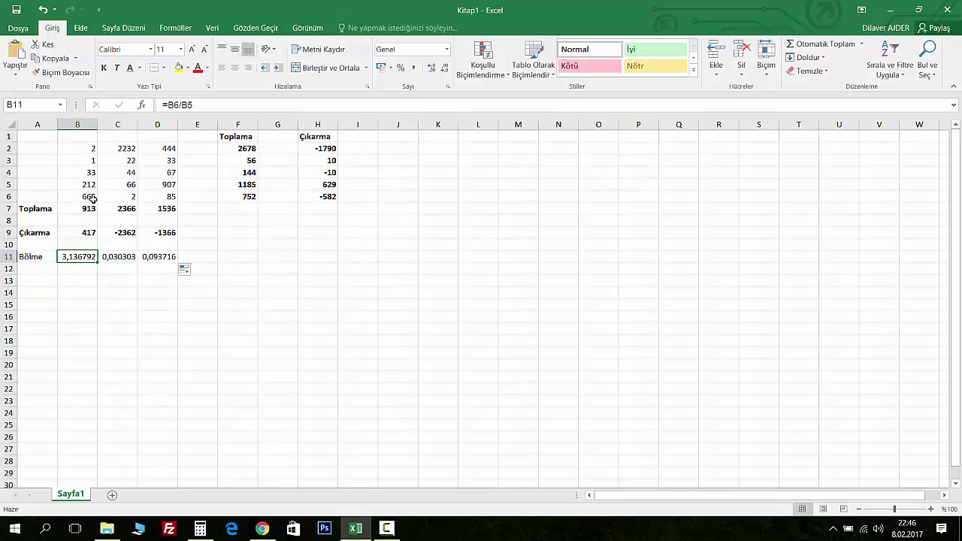
{"action": "left_click", "coordinate": [209, 101]}
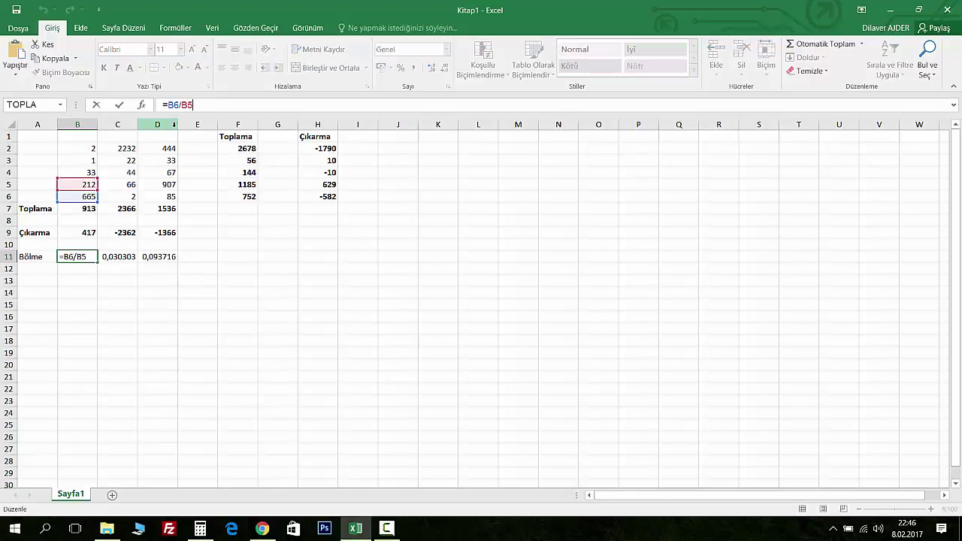
{"action": "type", "text": "/"}
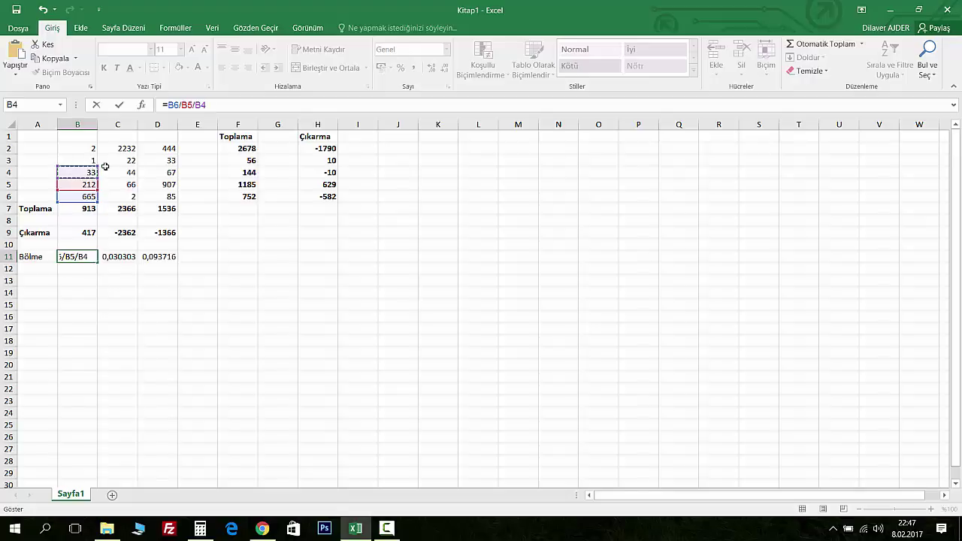
{"action": "type", "text": "/"}
{"action": "left_click", "coordinate": [90, 157]}
{"action": "type", "text": "/"}
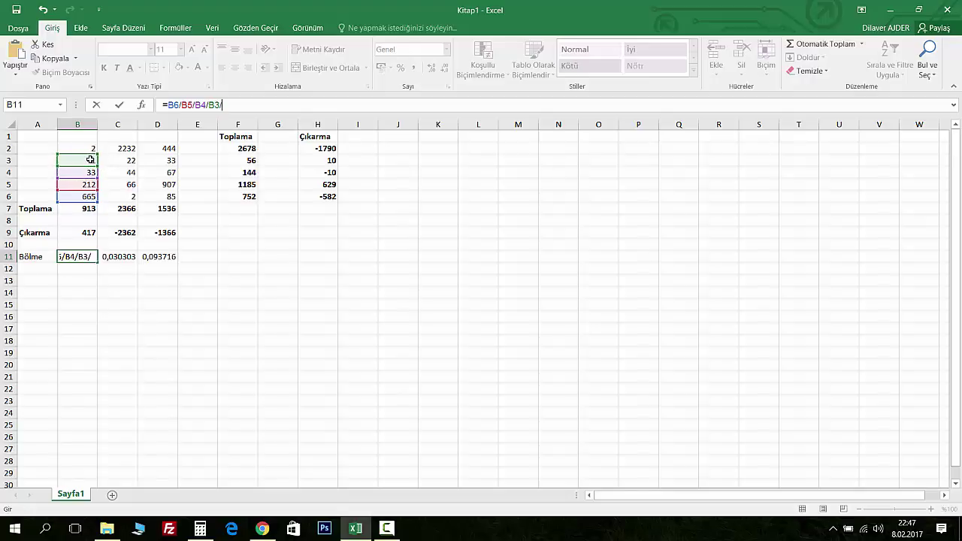
{"action": "left_click", "coordinate": [87, 147]}
{"action": "key", "text": "Return"}
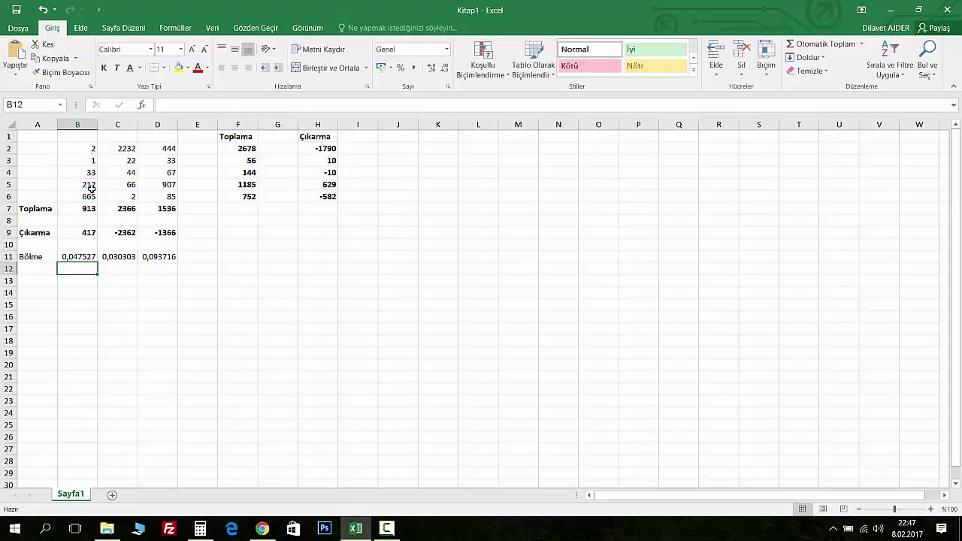
{"action": "left_click", "coordinate": [79, 257]}
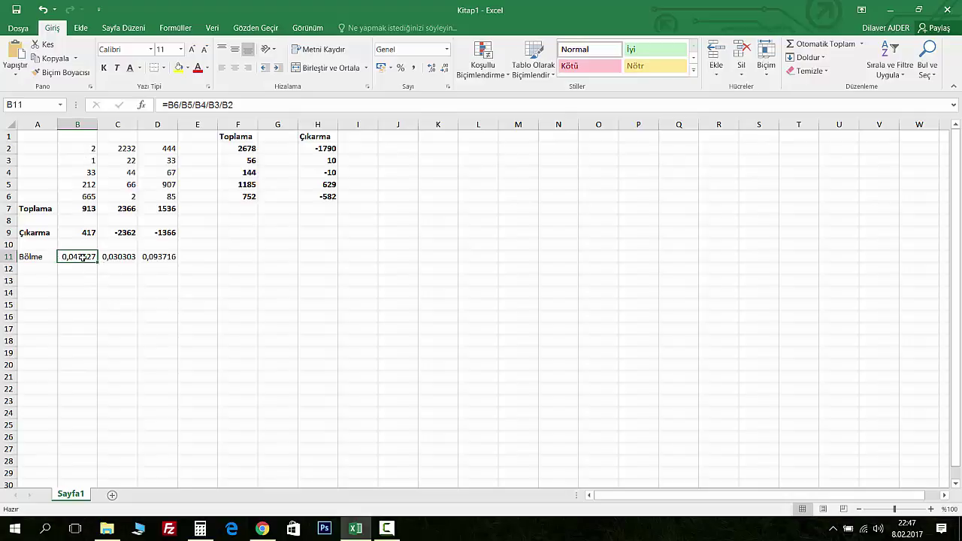
{"action": "left_click_drag", "start_coordinate": [97, 264], "coordinate": [175, 265]}
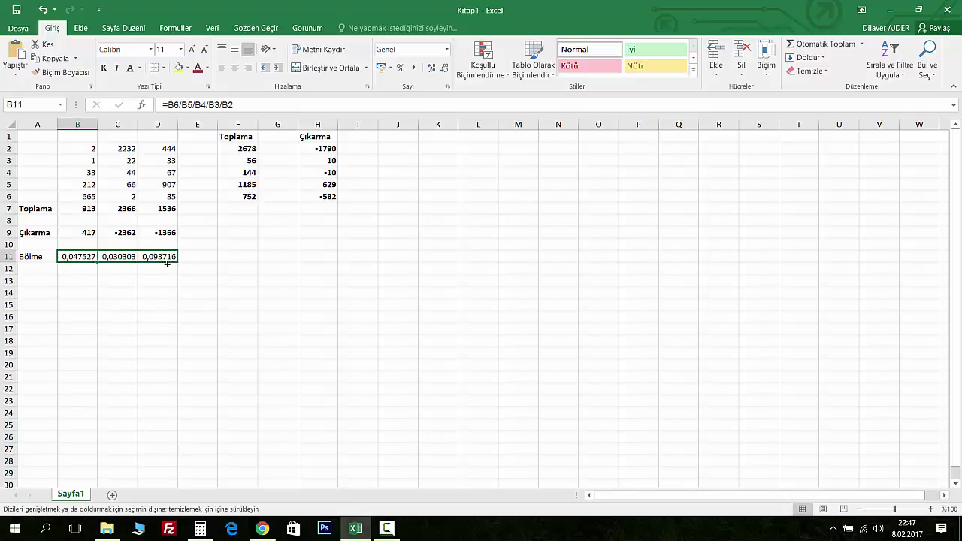
Resize column C to check the results, then bold the Bölme row A11:D11
{"action": "left_click", "coordinate": [121, 256]}
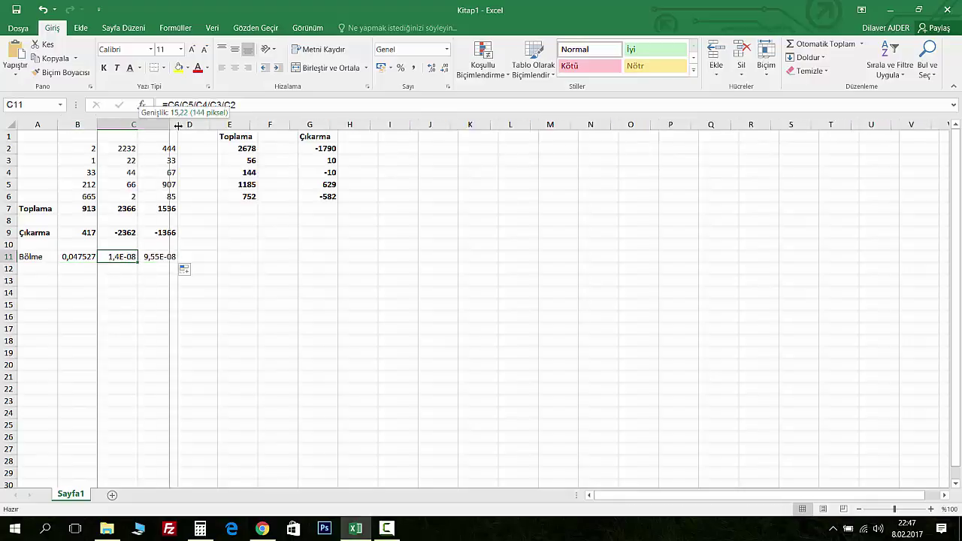
{"action": "left_click_drag", "start_coordinate": [138, 125], "coordinate": [196, 125]}
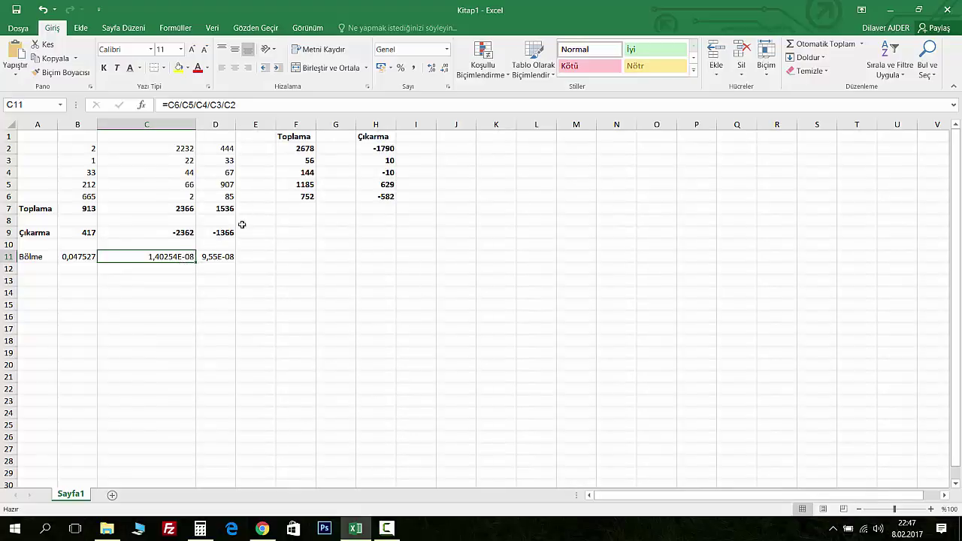
{"action": "left_click_drag", "start_coordinate": [196, 125], "coordinate": [147, 128]}
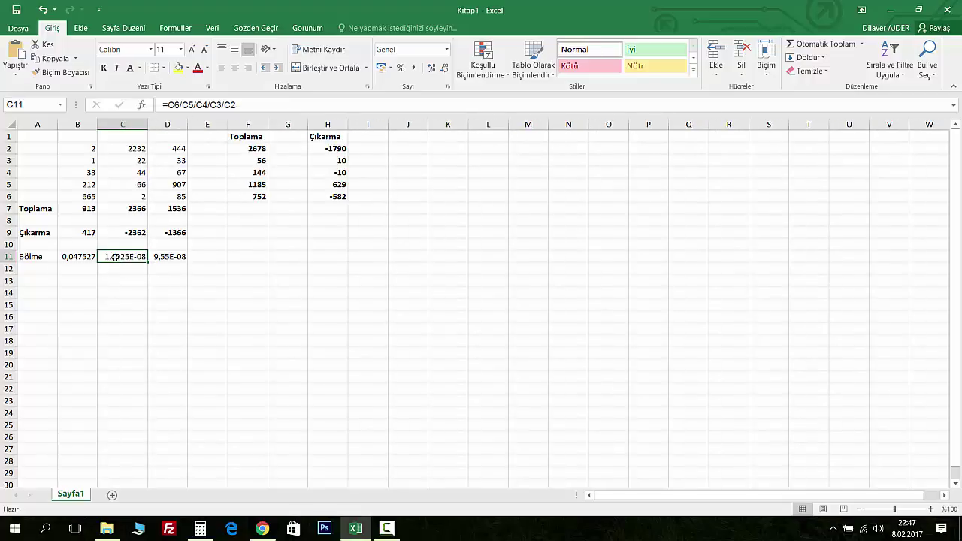
{"action": "left_click_drag", "start_coordinate": [30, 257], "coordinate": [166, 258]}
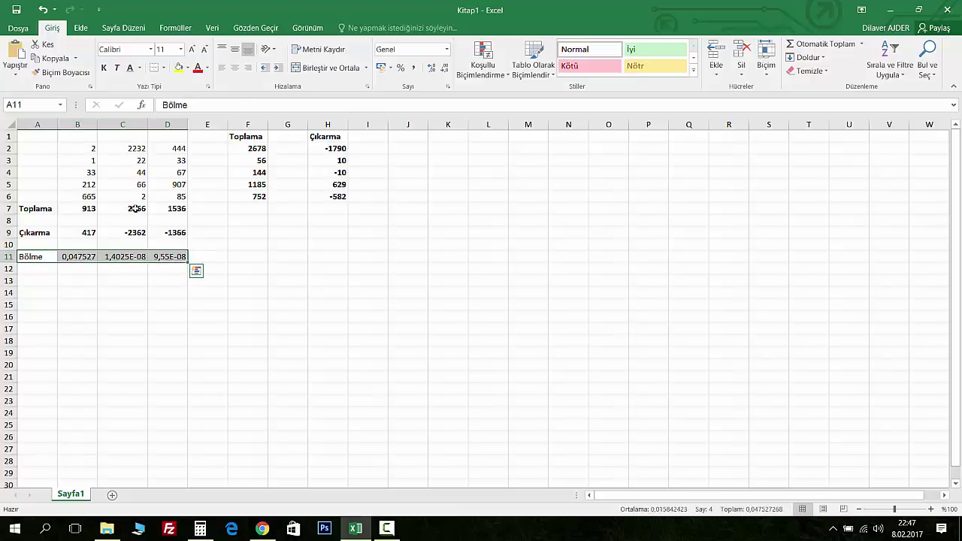
{"action": "left_click", "coordinate": [105, 69]}
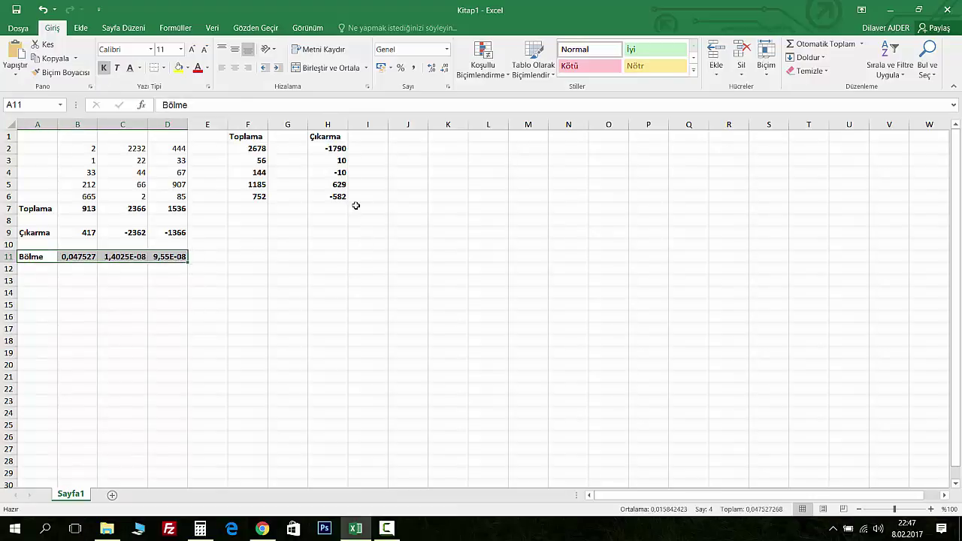
{"action": "left_click", "coordinate": [409, 137]}
Head column J with 'Bölme' and enter =D2/C2/B2 in J2
{"action": "type", "text": "B"}
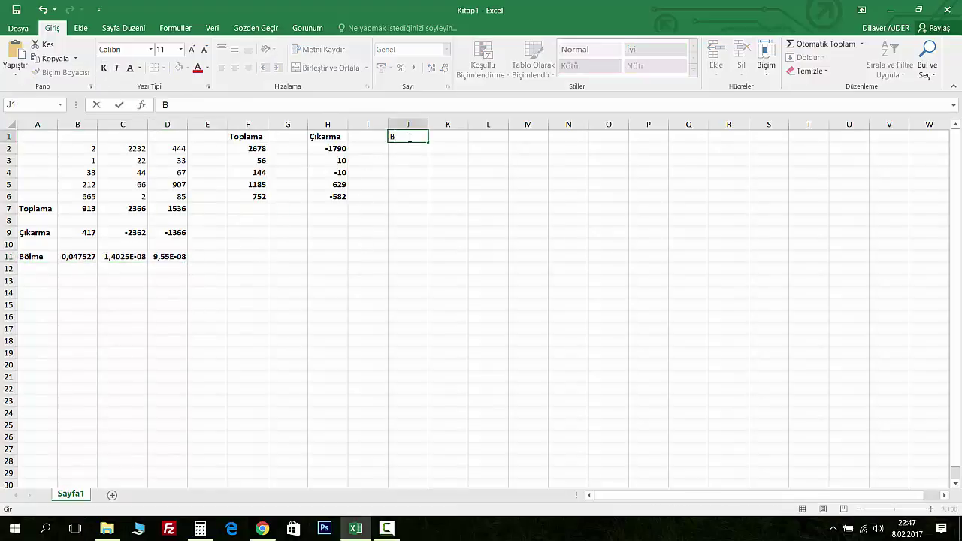
{"action": "type", "text": "ölme"}
{"action": "key", "text": "Return"}
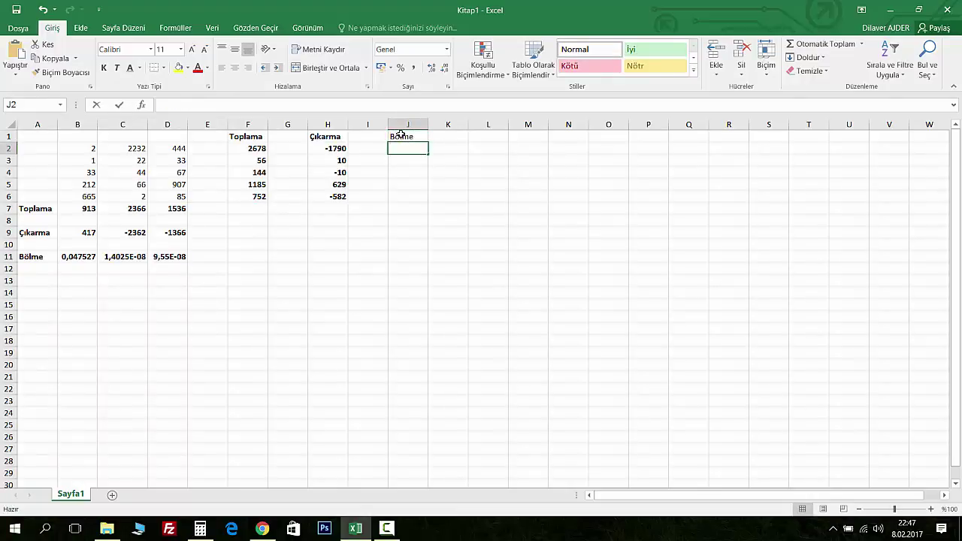
{"action": "type", "text": "="}
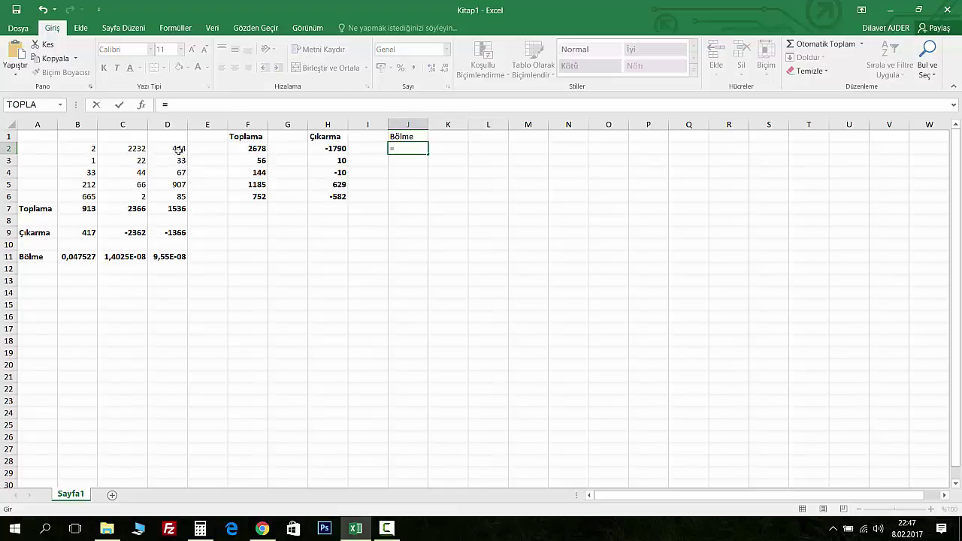
{"action": "left_click", "coordinate": [178, 149]}
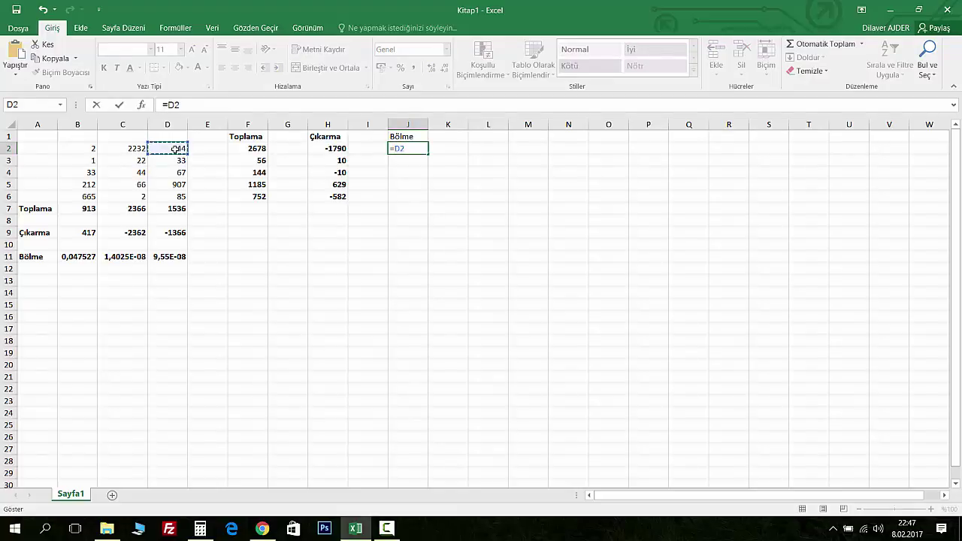
{"action": "type", "text": "/"}
{"action": "left_click", "coordinate": [133, 149]}
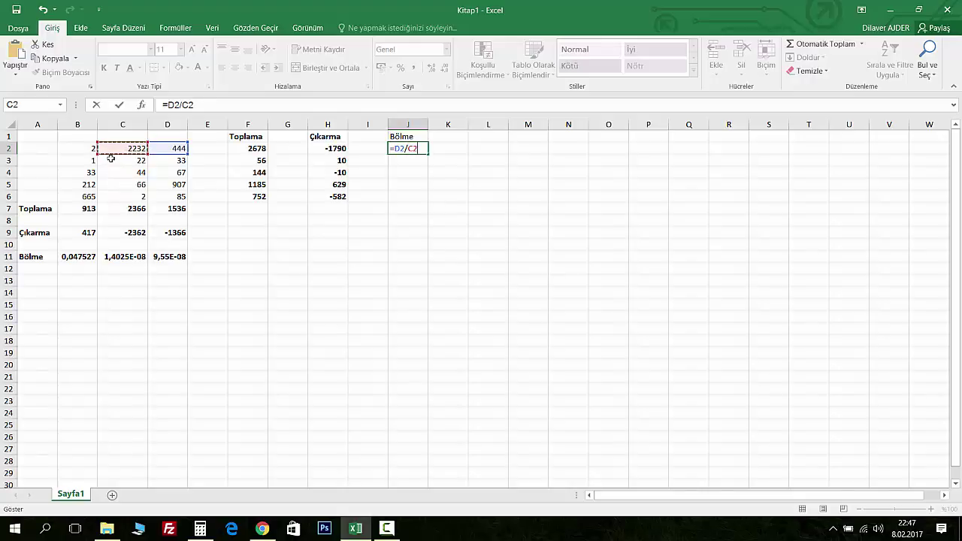
{"action": "type", "text": "/"}
{"action": "left_click", "coordinate": [82, 148]}
{"action": "key", "text": "Return"}
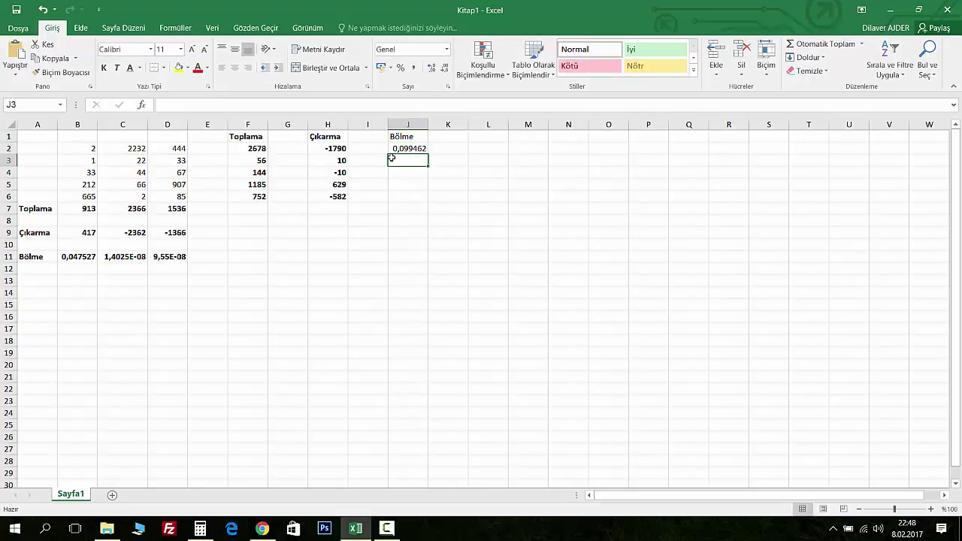
Copy the J2 formula down to J6 and bold the J2:J6 results
{"action": "left_click", "coordinate": [410, 149]}
{"action": "left_click_drag", "start_coordinate": [427, 154], "coordinate": [427, 198]}
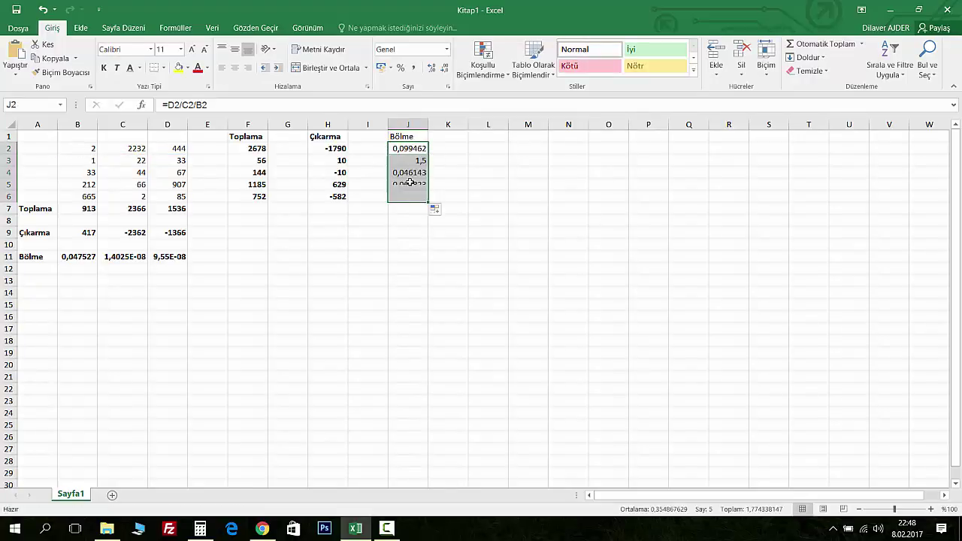
{"action": "left_click", "coordinate": [104, 67]}
{"action": "left_click", "coordinate": [410, 150]}
{"action": "left_click", "coordinate": [410, 160]}
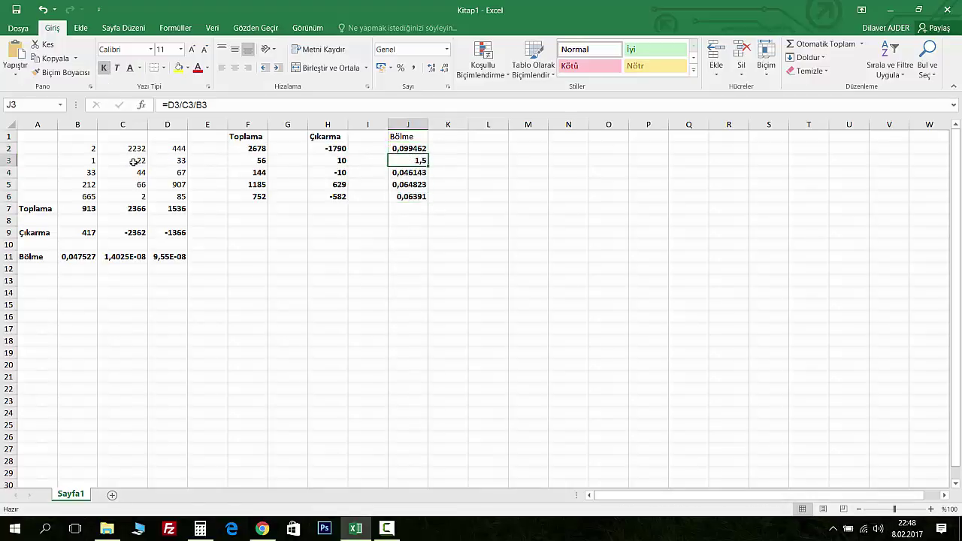
{"action": "left_click", "coordinate": [408, 172]}
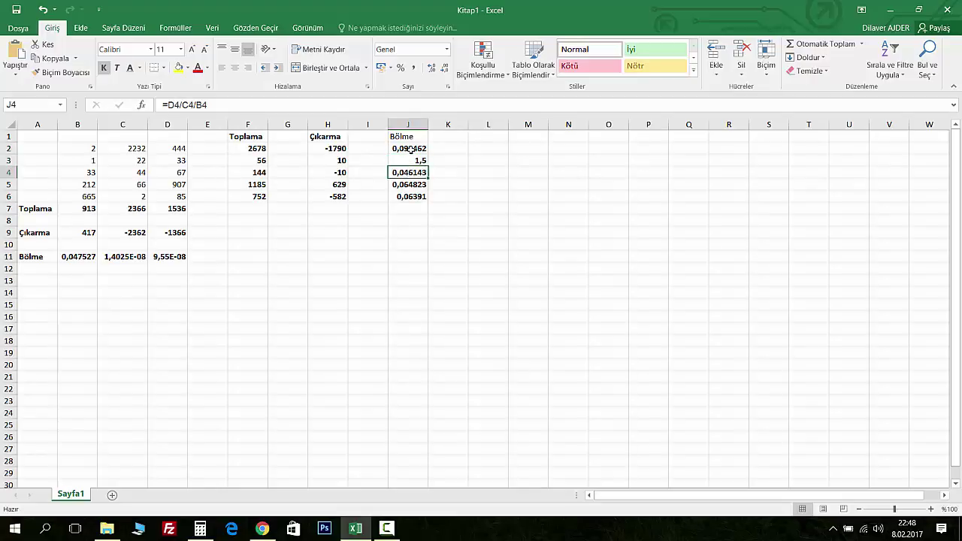
{"action": "left_click_drag", "start_coordinate": [408, 148], "coordinate": [408, 197]}
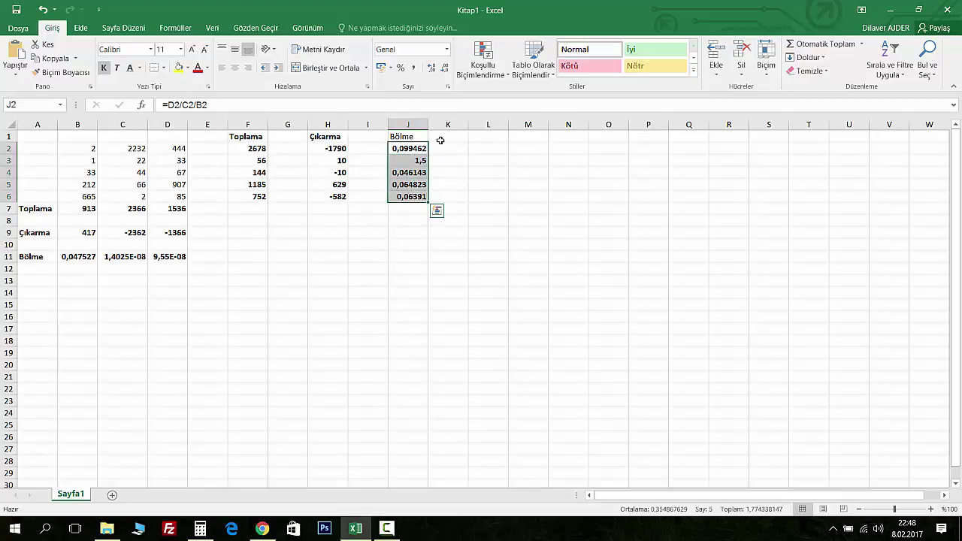
Make the 'Bölme' heading in J1 bold
{"action": "left_click", "coordinate": [409, 136]}
{"action": "left_click", "coordinate": [106, 69]}
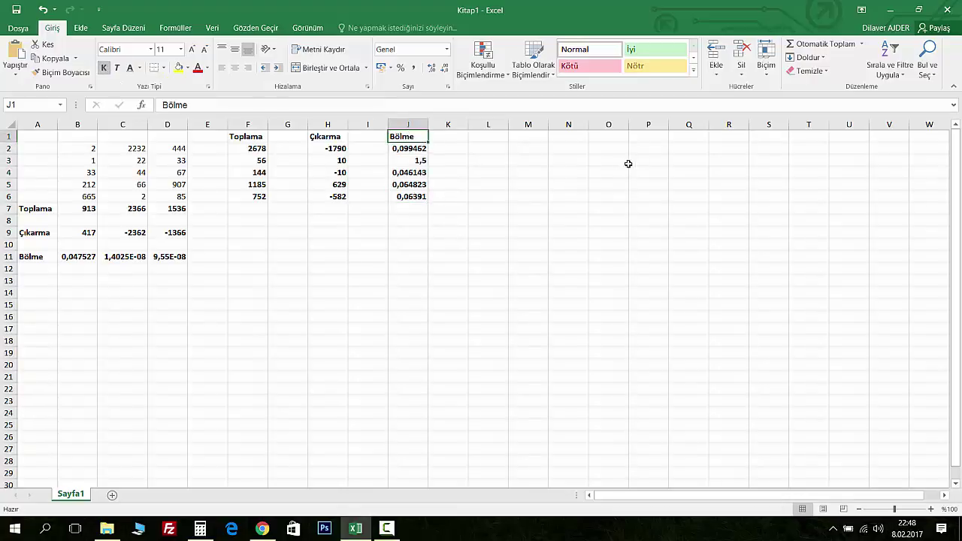
{"action": "left_click", "coordinate": [494, 136]}
Head column L with 'Çarpma' and enter =B2*D2*C2 in L2
{"action": "type", "text": "Ç"}
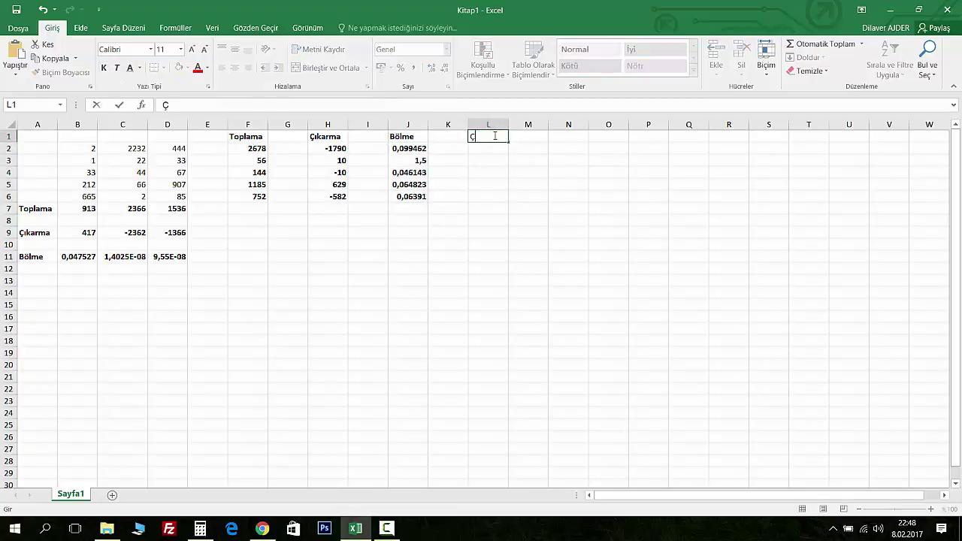
{"action": "type", "text": "arpma"}
{"action": "key", "text": "Return"}
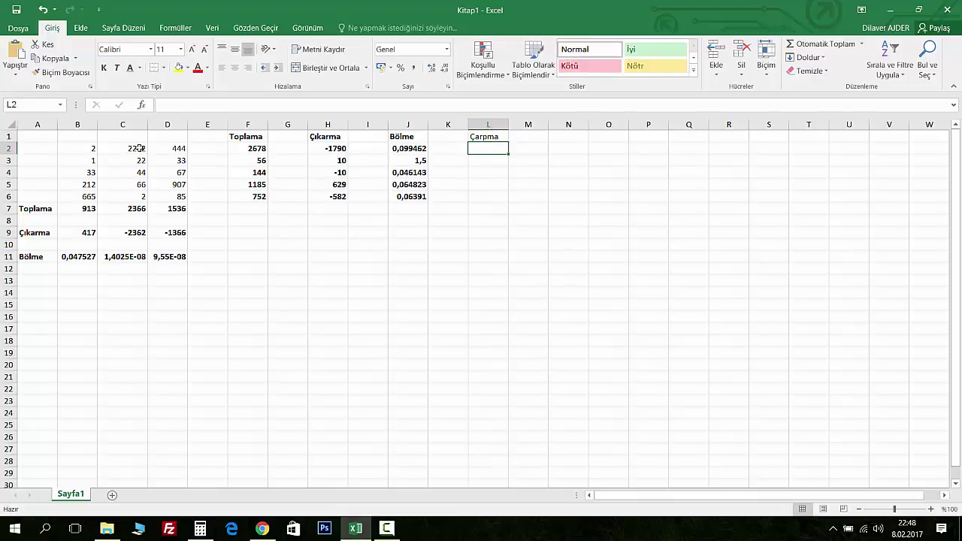
{"action": "type", "text": "="}
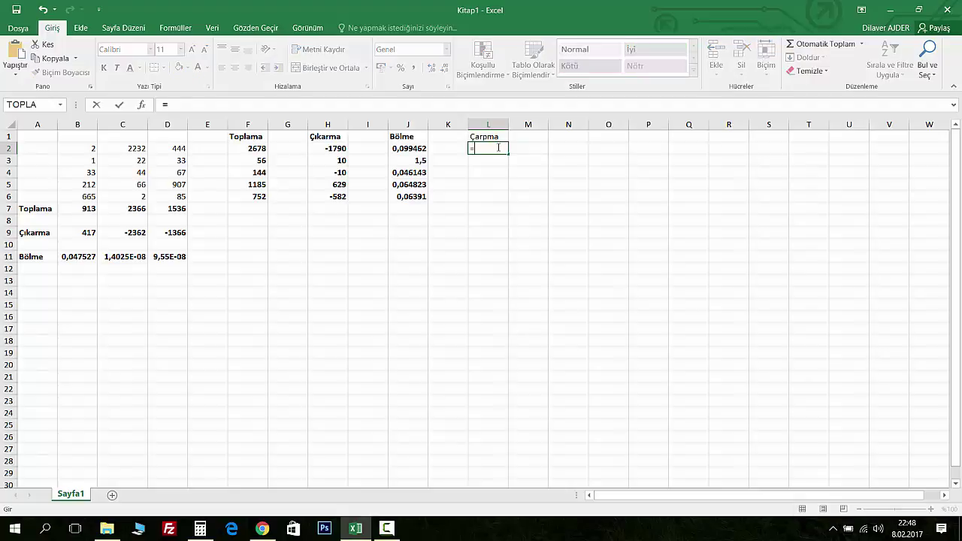
{"action": "left_click", "coordinate": [75, 150]}
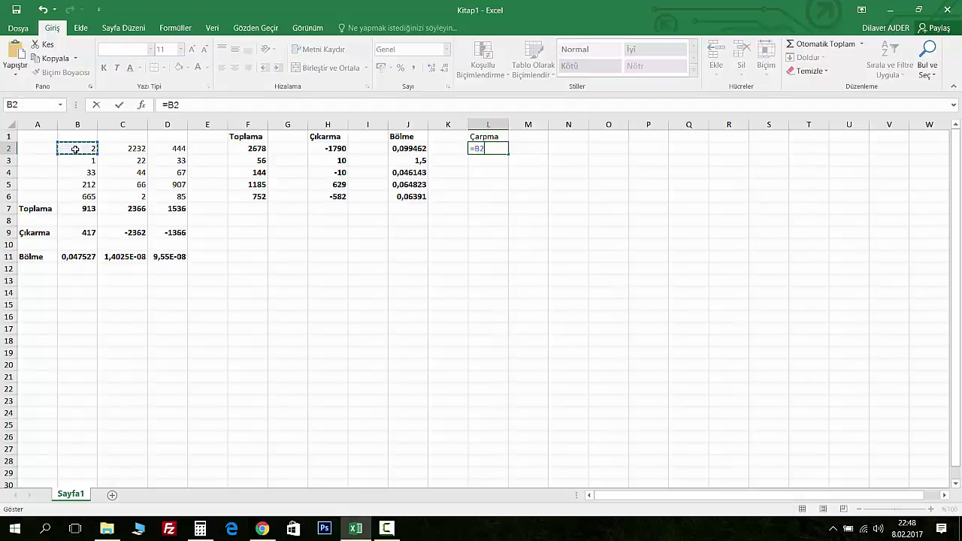
{"action": "type", "text": "*"}
{"action": "left_click", "coordinate": [165, 148]}
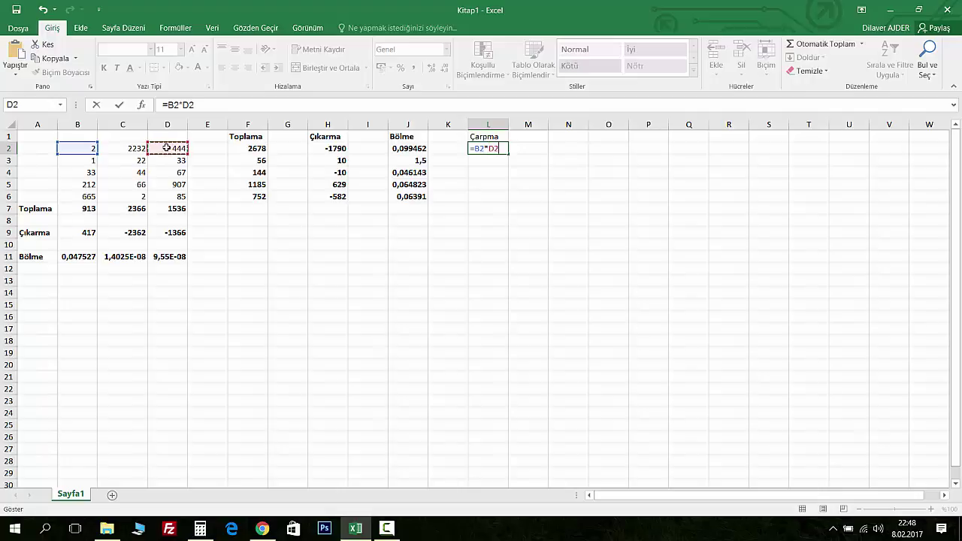
{"action": "type", "text": "*"}
{"action": "left_click", "coordinate": [127, 147]}
{"action": "key", "text": "Return"}
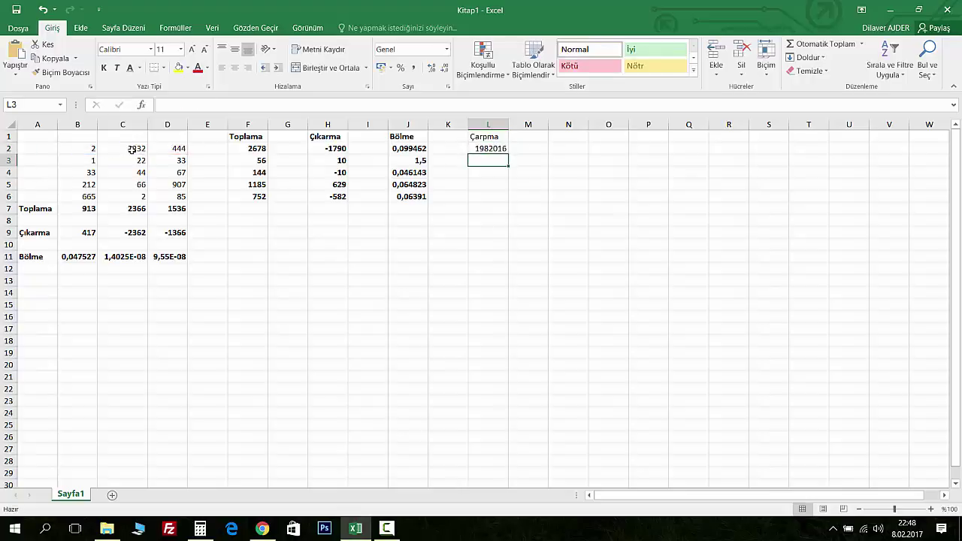
Enter a test product =B2*C2*D2 in M2, compare it with L2, then clear M2
{"action": "left_click", "coordinate": [519, 148]}
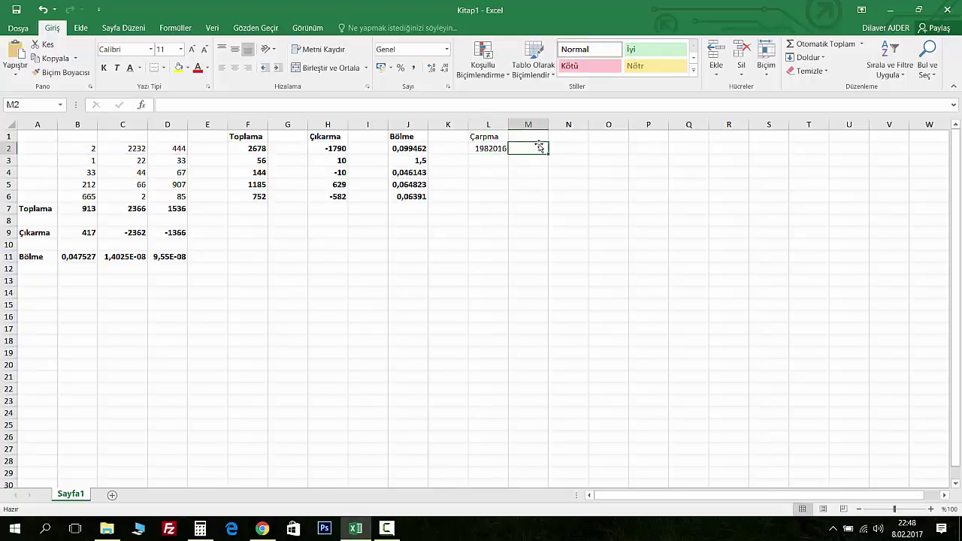
{"action": "type", "text": "="}
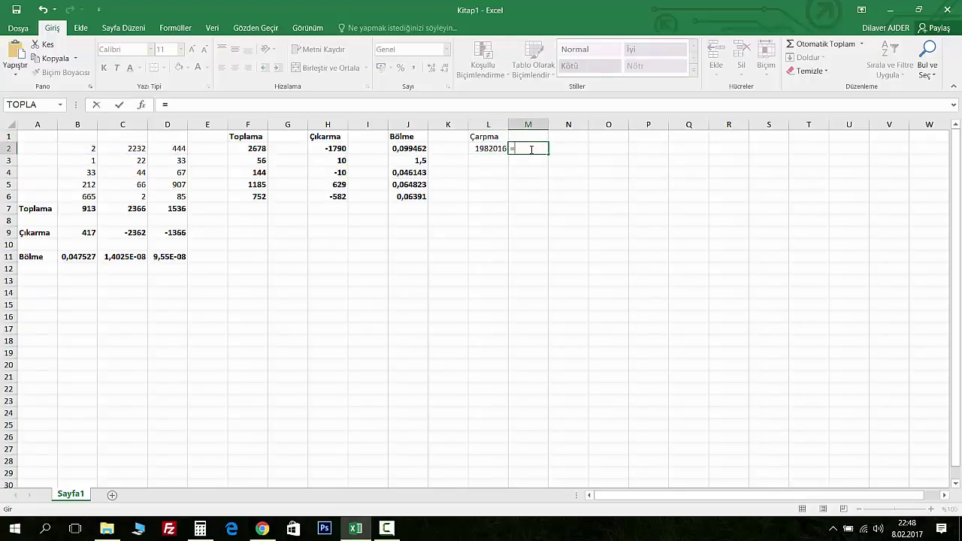
{"action": "left_click", "coordinate": [75, 148]}
{"action": "type", "text": "*"}
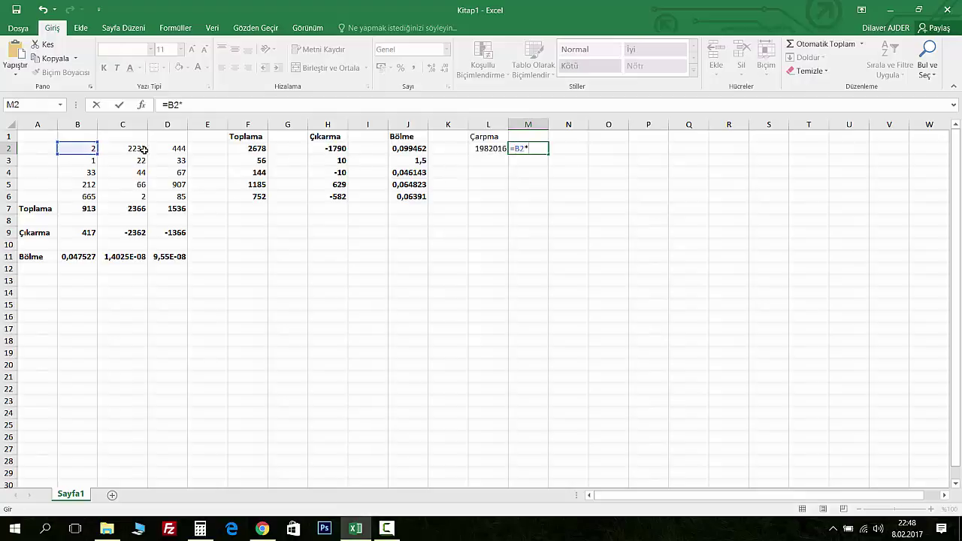
{"action": "left_click", "coordinate": [133, 149]}
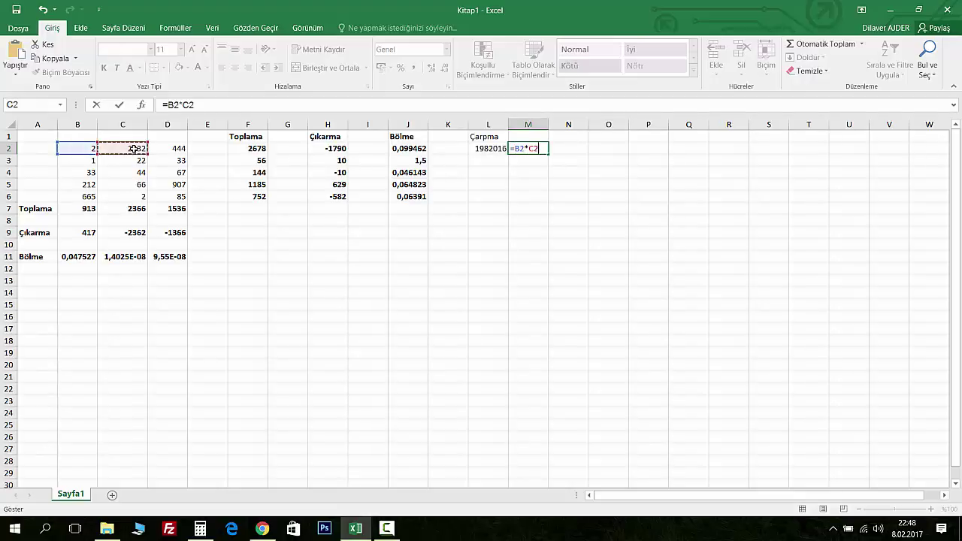
{"action": "type", "text": "*"}
{"action": "left_click", "coordinate": [173, 148]}
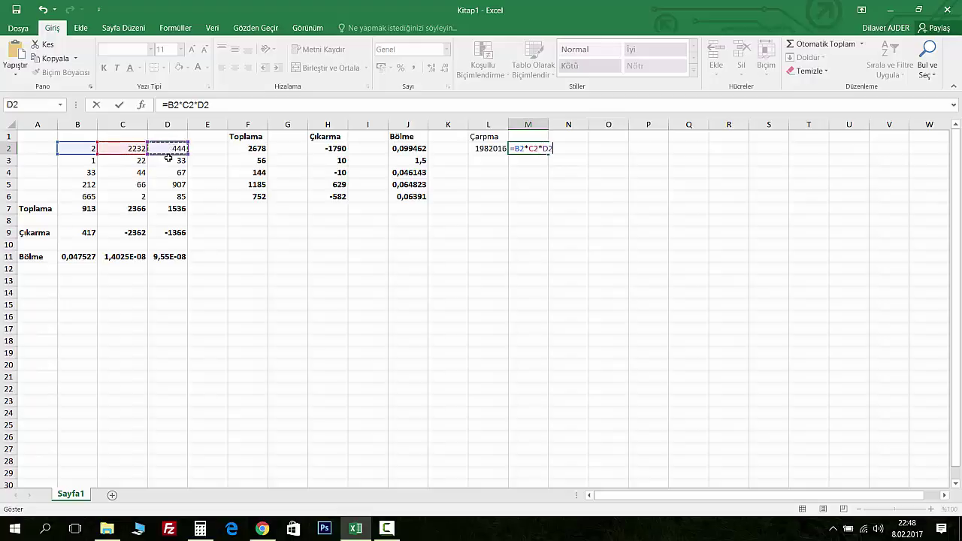
{"action": "key", "text": "Return"}
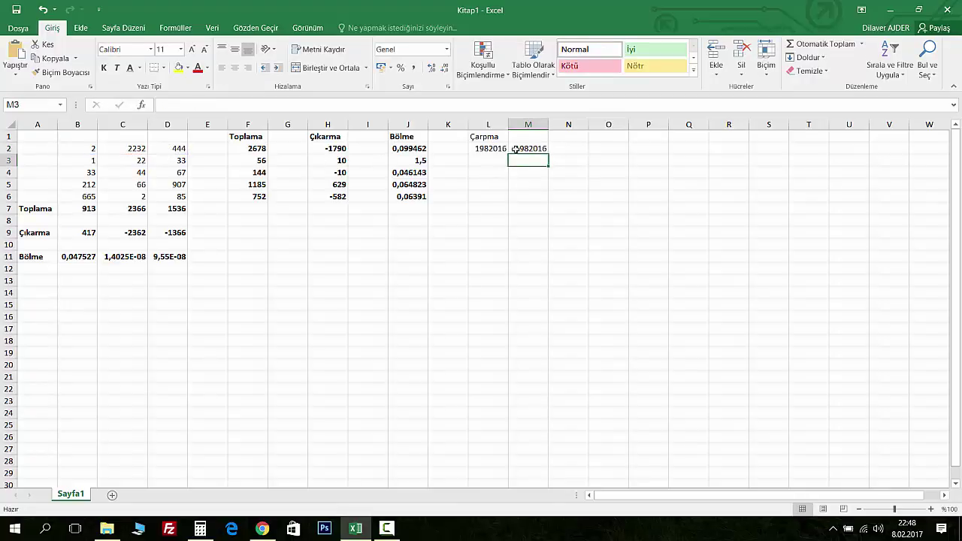
{"action": "left_click", "coordinate": [488, 149]}
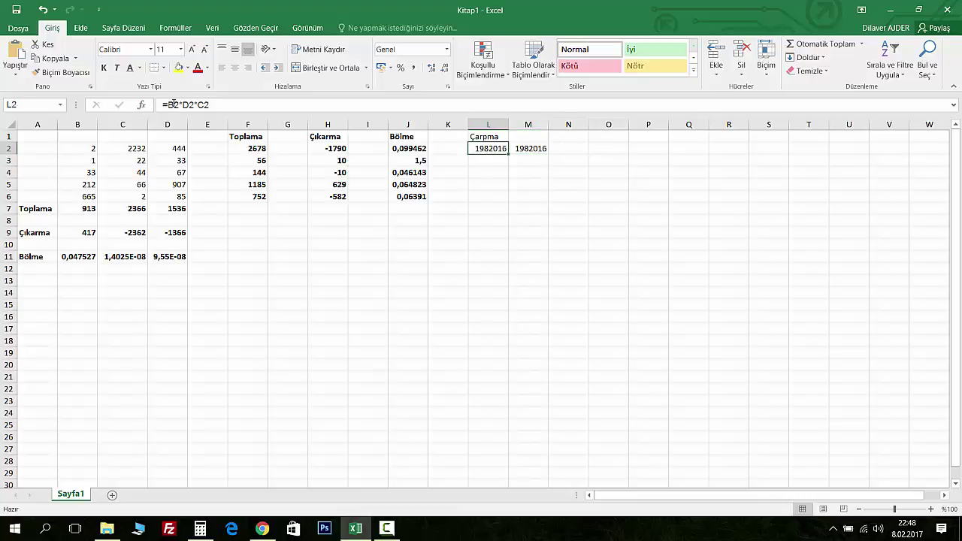
{"action": "left_click", "coordinate": [526, 150]}
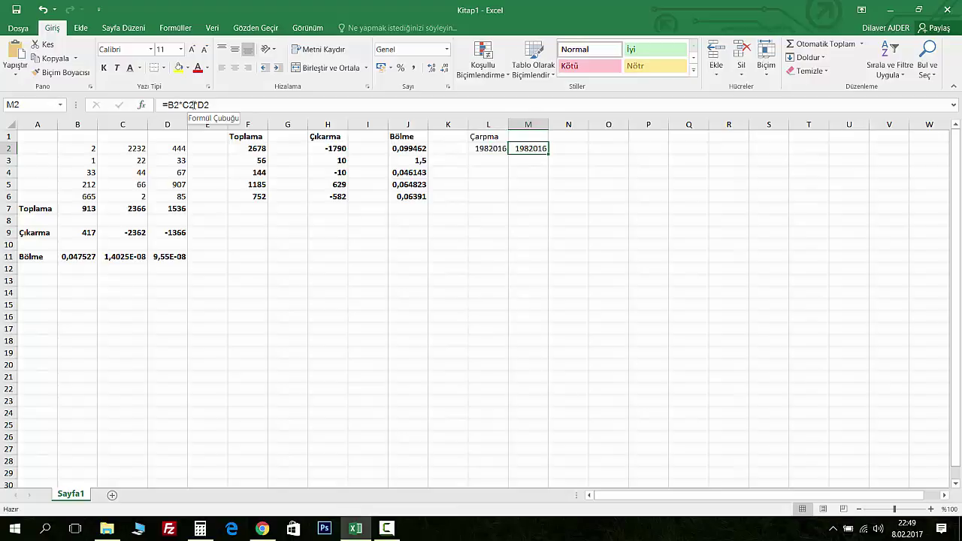
{"action": "left_click", "coordinate": [481, 152]}
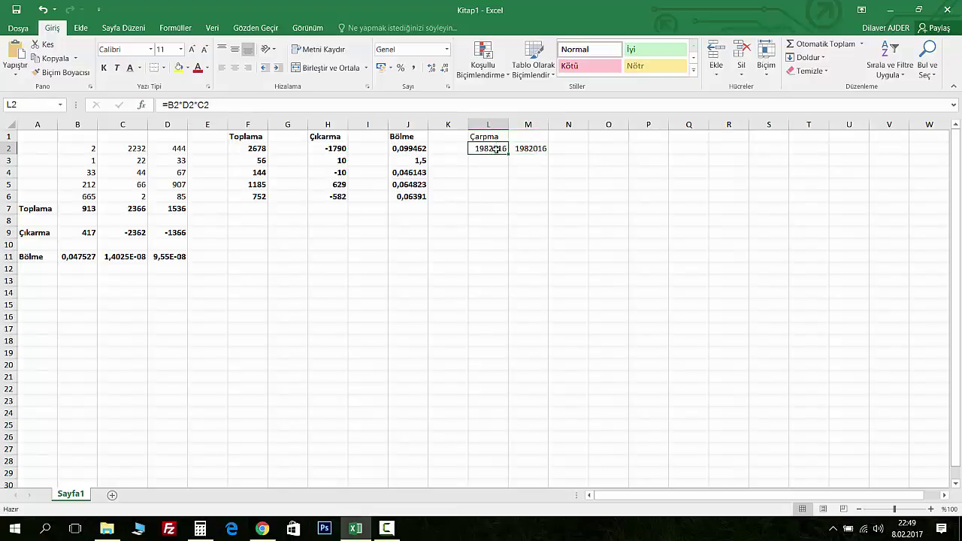
{"action": "left_click", "coordinate": [524, 149]}
{"action": "key", "text": "Delete"}
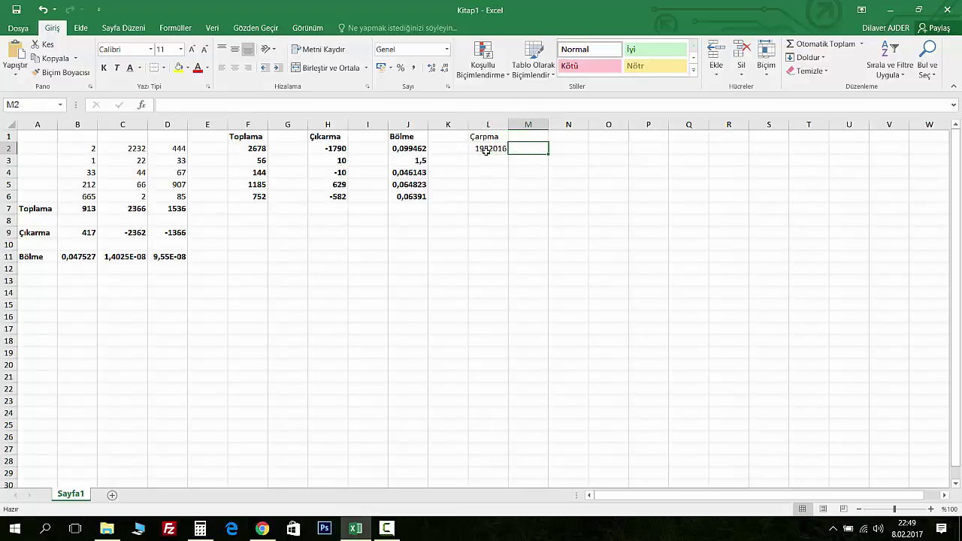
Copy the L2 product down to L6 and bold the Çarpma column L1:L6
{"action": "left_click", "coordinate": [498, 153]}
{"action": "left_click_drag", "start_coordinate": [508, 153], "coordinate": [502, 204]}
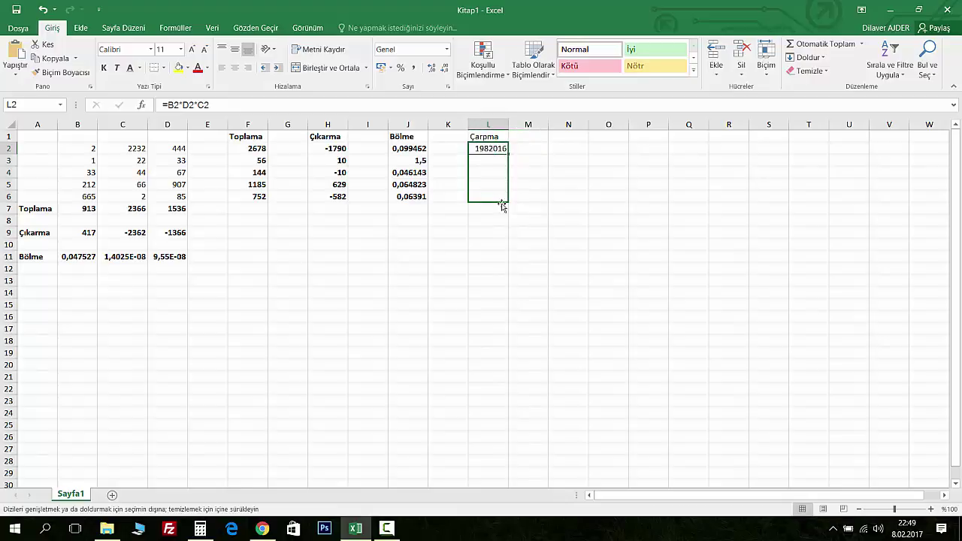
{"action": "left_click_drag", "start_coordinate": [488, 138], "coordinate": [487, 196]}
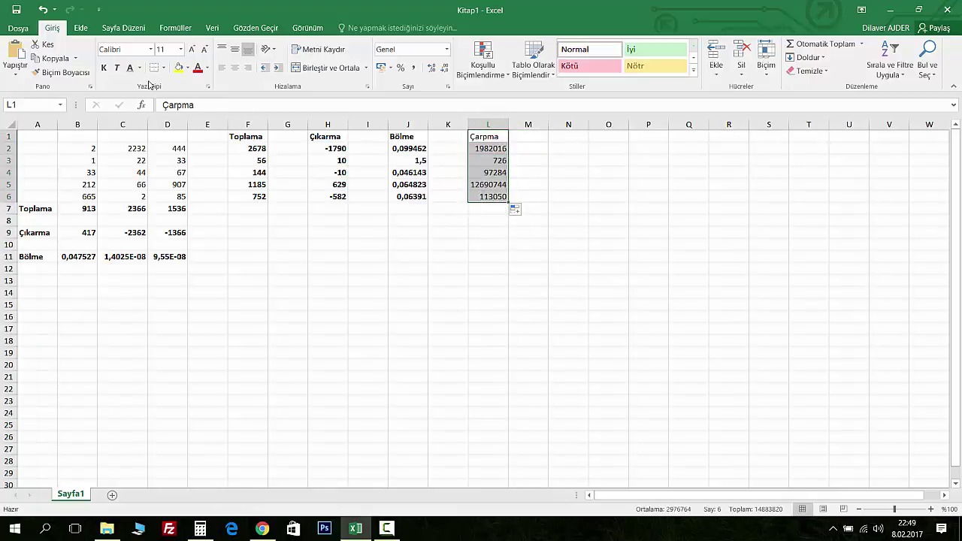
{"action": "left_click", "coordinate": [104, 68]}
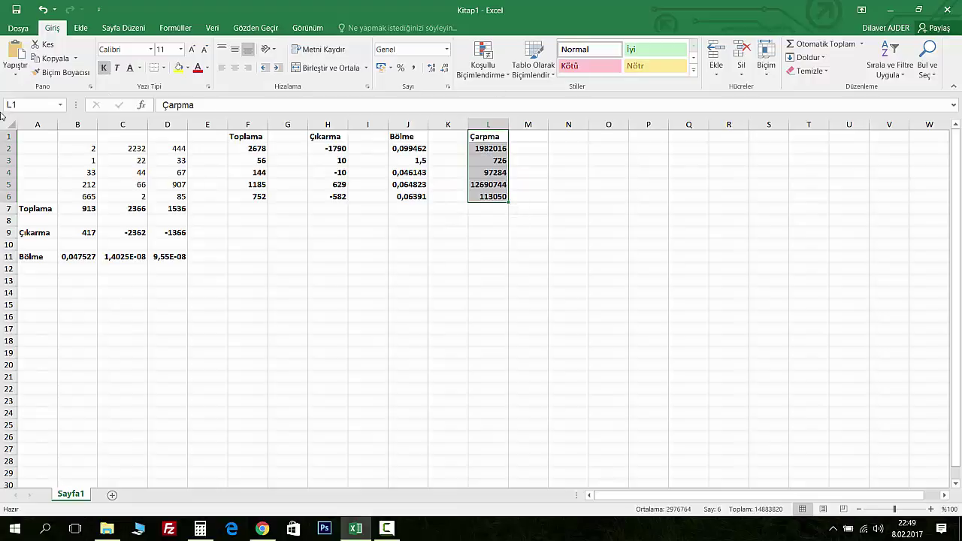
{"action": "left_click", "coordinate": [27, 281]}
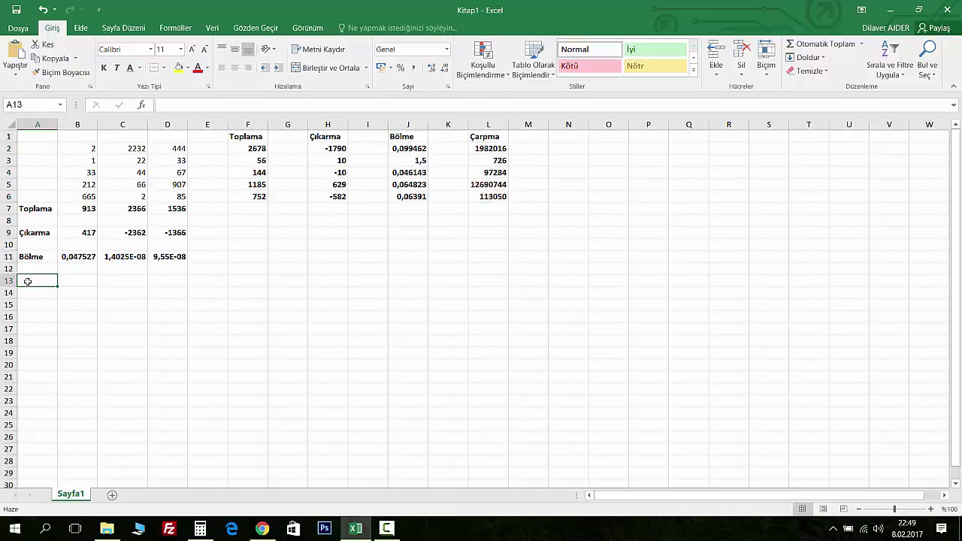
Label A13 'Çarpma' and enter =B6*B5*B4*B3*B2 in B13, giving 9304680
{"action": "type", "text": "Çarp"}
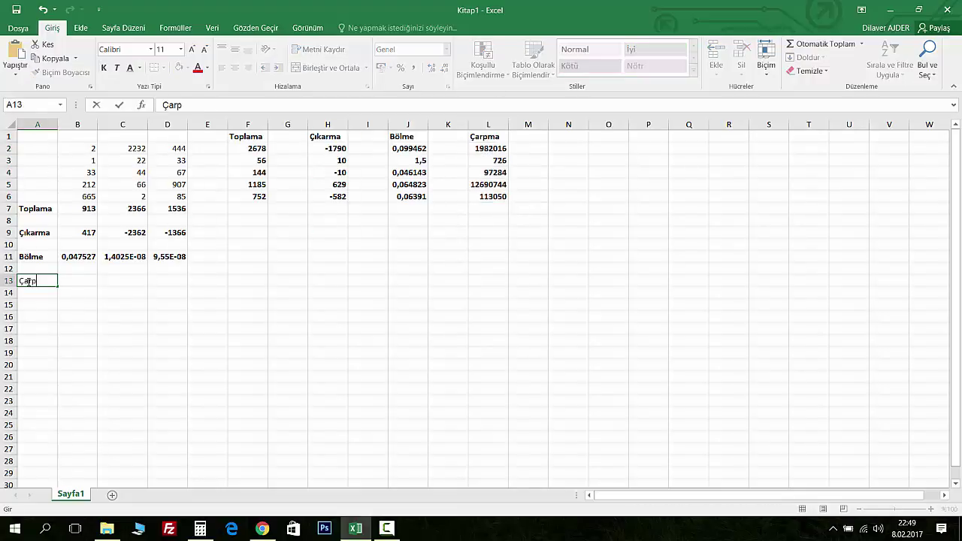
{"action": "type", "text": "ma"}
{"action": "key", "text": "Tab"}
{"action": "type", "text": "="}
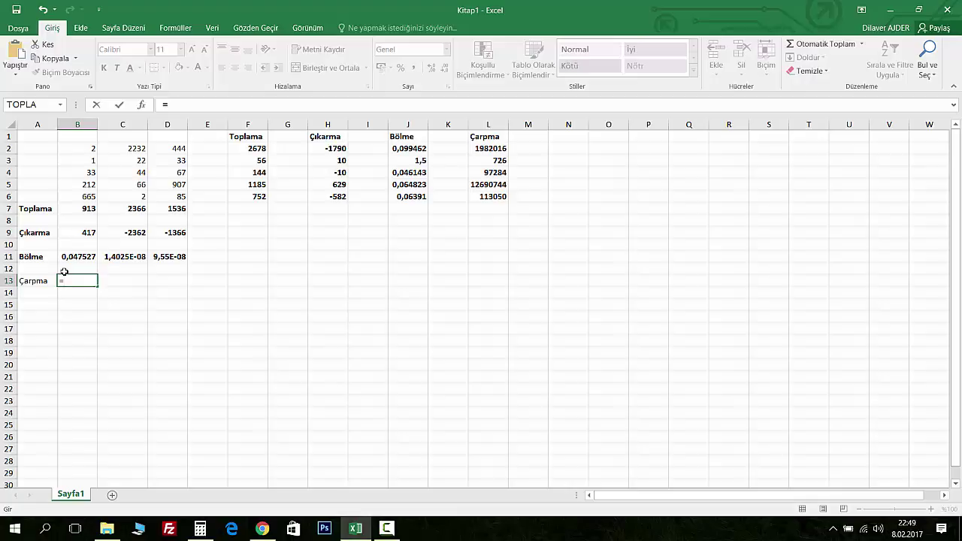
{"action": "left_click", "coordinate": [86, 197]}
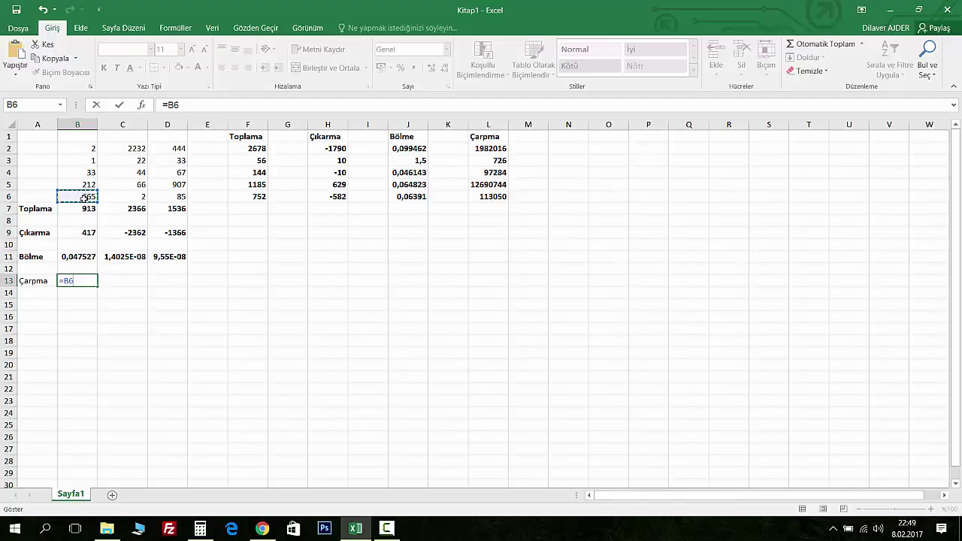
{"action": "type", "text": "*"}
{"action": "left_click", "coordinate": [85, 186]}
{"action": "type", "text": "*"}
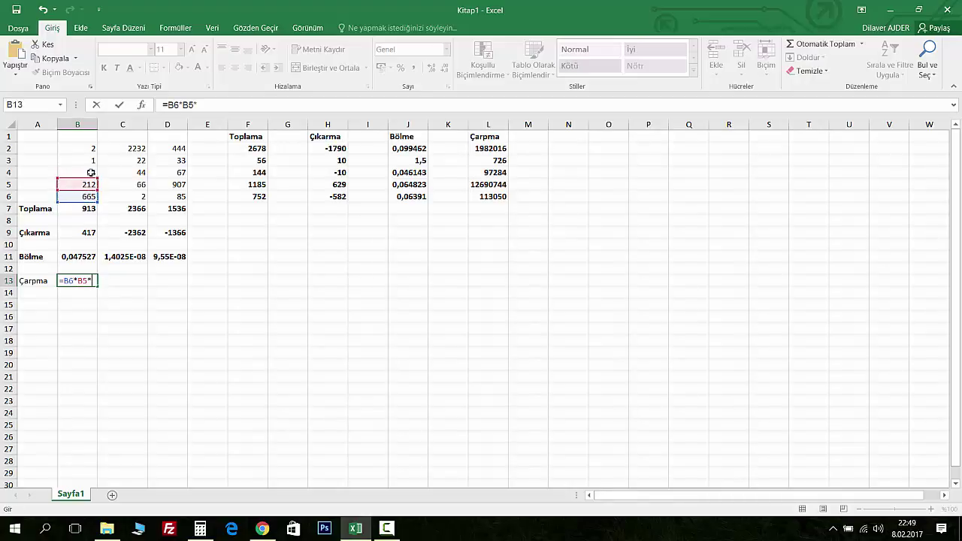
{"action": "left_click", "coordinate": [90, 172]}
{"action": "type", "text": "*"}
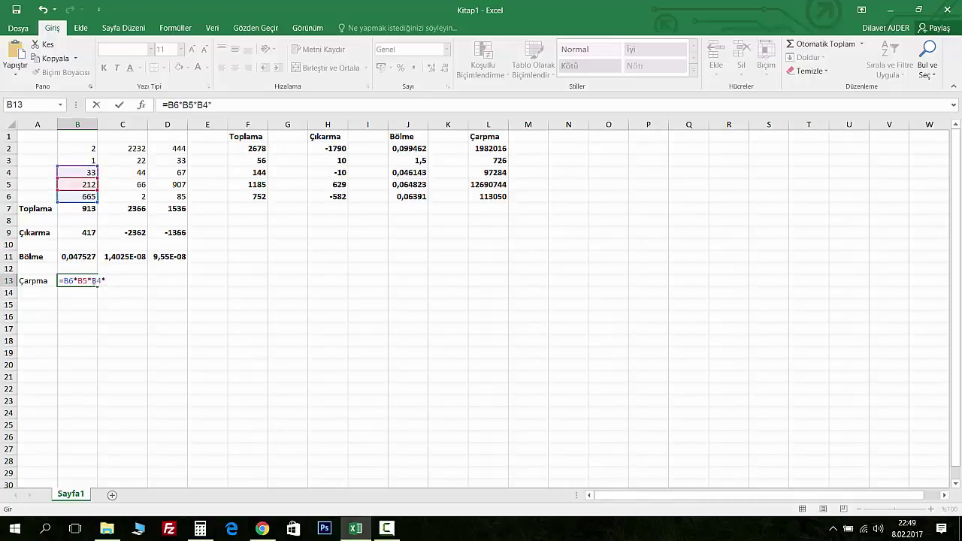
{"action": "left_click", "coordinate": [87, 160]}
{"action": "type", "text": "*"}
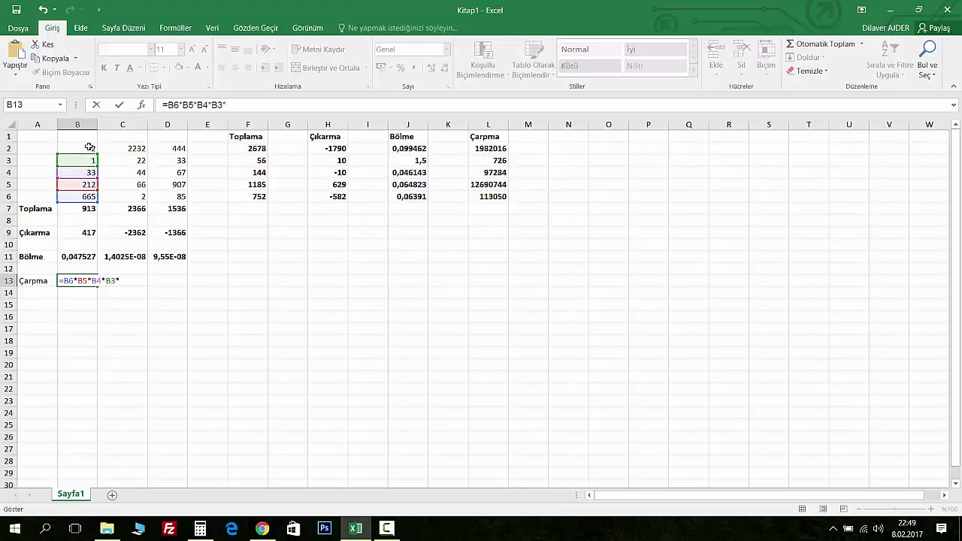
{"action": "left_click", "coordinate": [90, 150]}
{"action": "key", "text": "Return"}
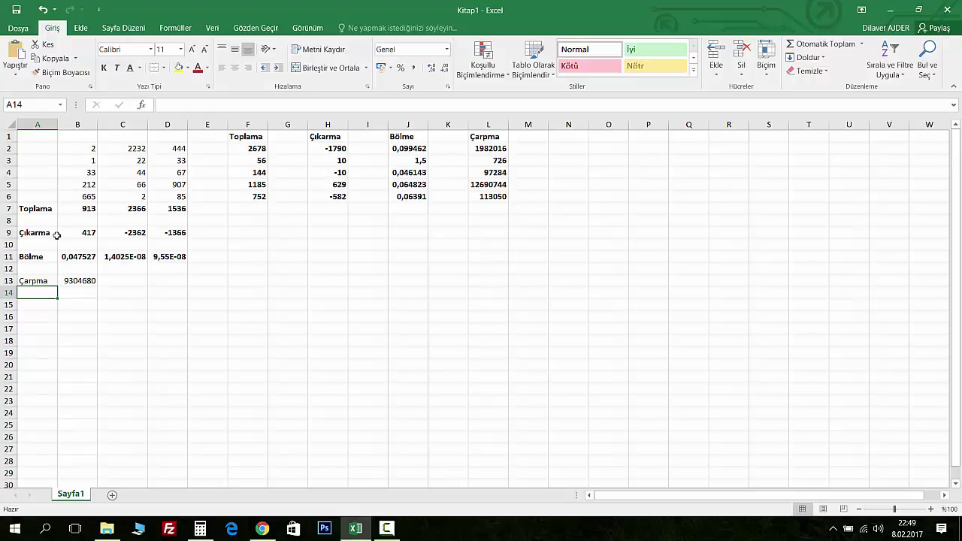
{"action": "left_click", "coordinate": [78, 278]}
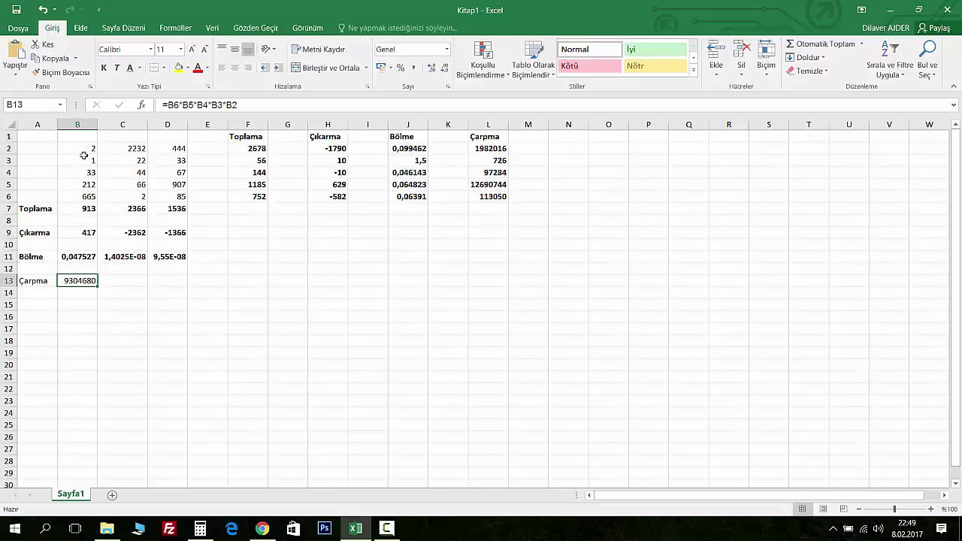
Format B13 as Sayı with 1000 separator and 3 decimals, showing 9.304.680,000
{"action": "right_click", "coordinate": [76, 279]}
{"action": "left_click", "coordinate": [154, 223]}
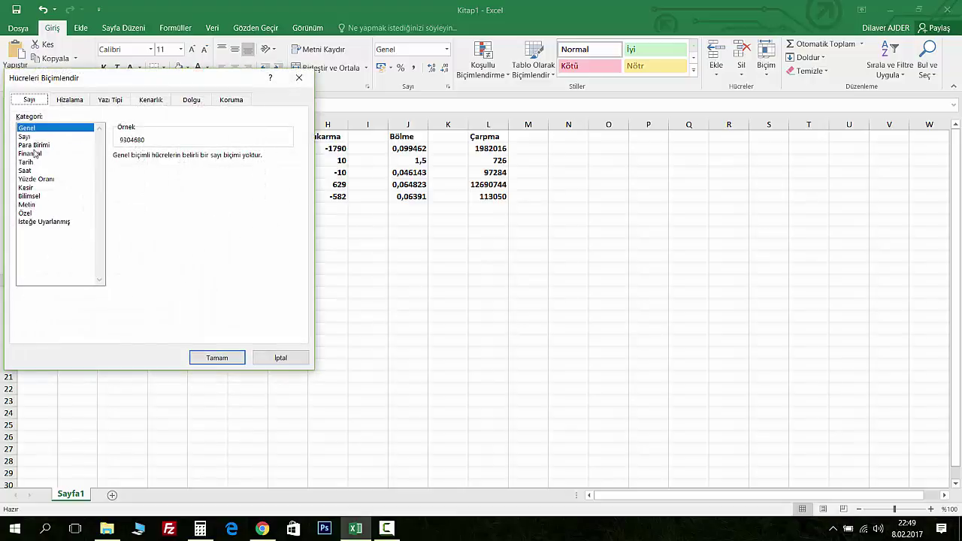
{"action": "left_click", "coordinate": [26, 136]}
{"action": "left_click", "coordinate": [134, 173]}
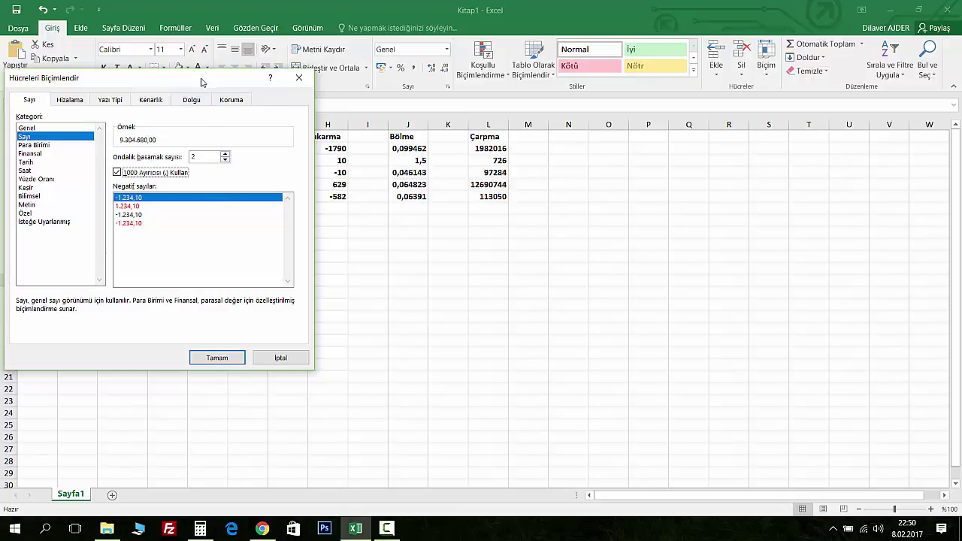
{"action": "left_click_drag", "start_coordinate": [202, 79], "coordinate": [695, 166]}
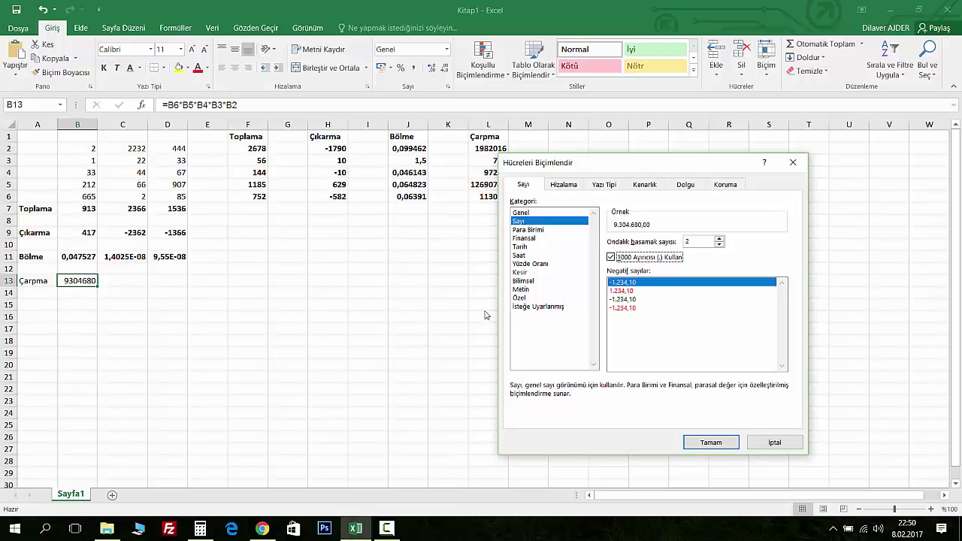
{"action": "left_click", "coordinate": [719, 240]}
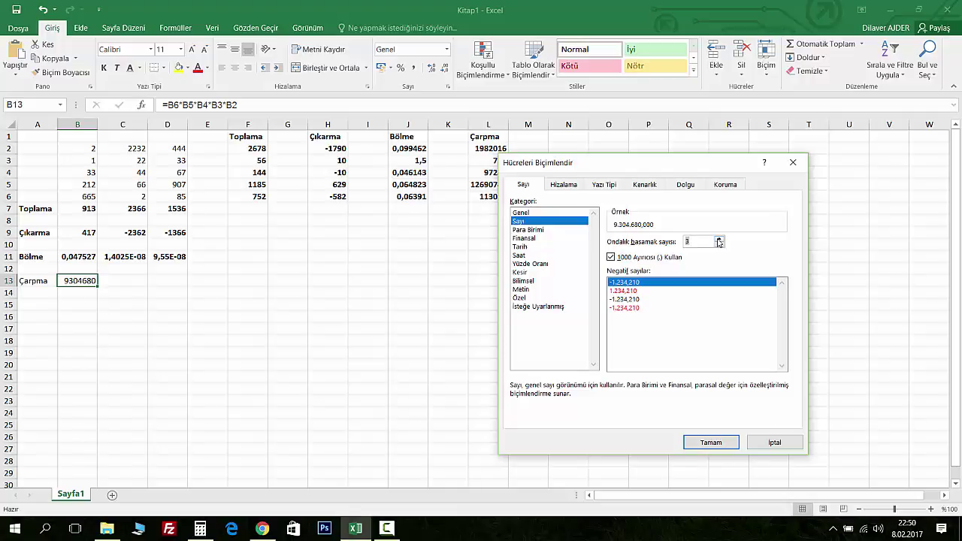
{"action": "left_click", "coordinate": [710, 442]}
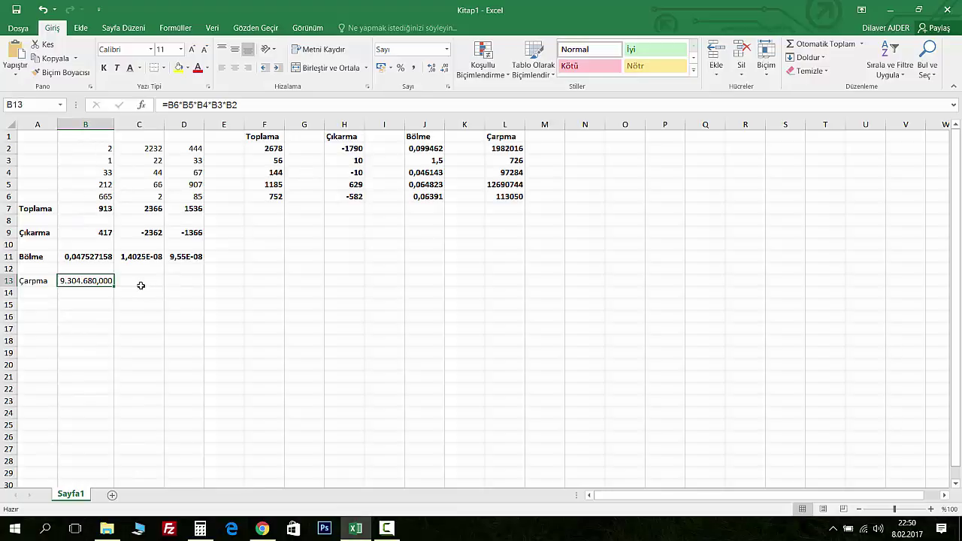
Copy the B13 product to C13:D13 and widen column C to show 285.196.032,000
{"action": "left_click_drag", "start_coordinate": [113, 287], "coordinate": [200, 286]}
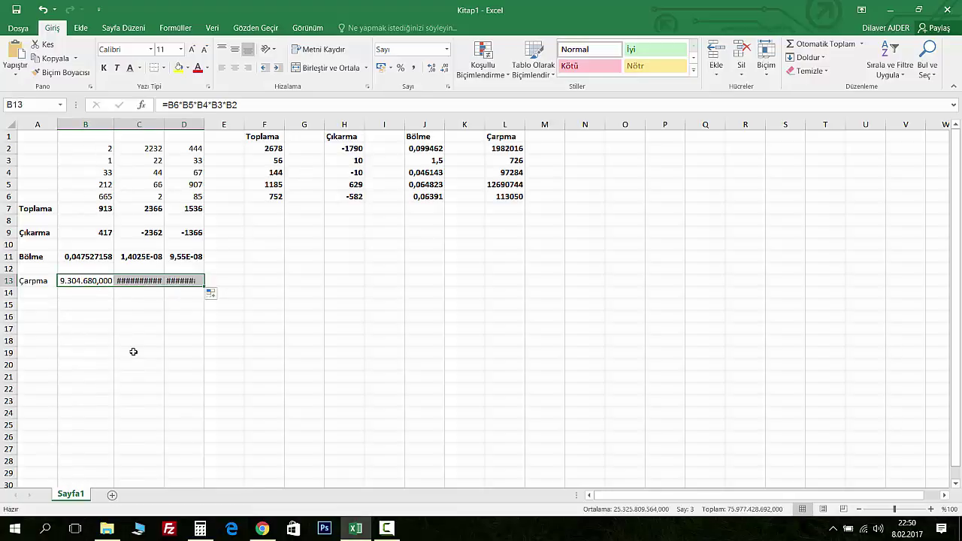
{"action": "left_click", "coordinate": [142, 281]}
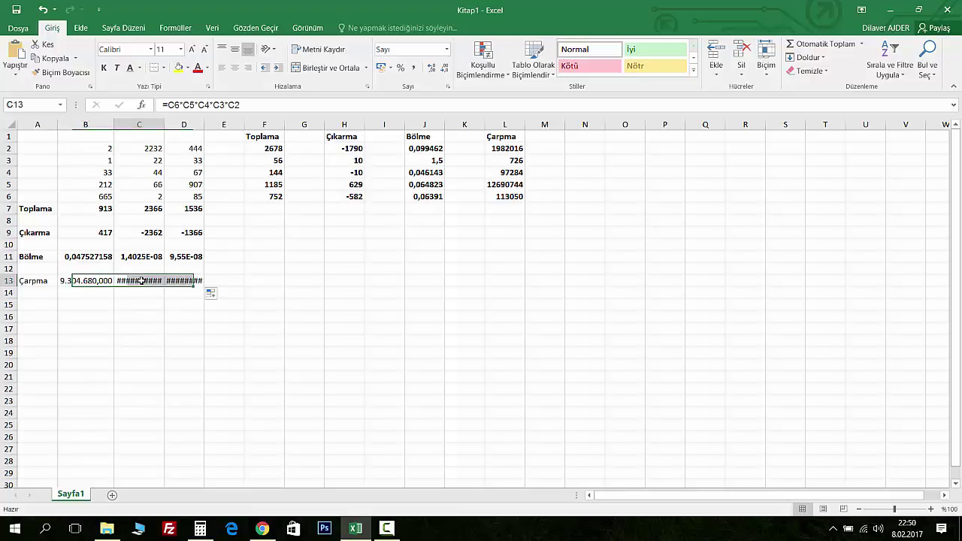
{"action": "left_click", "coordinate": [183, 283]}
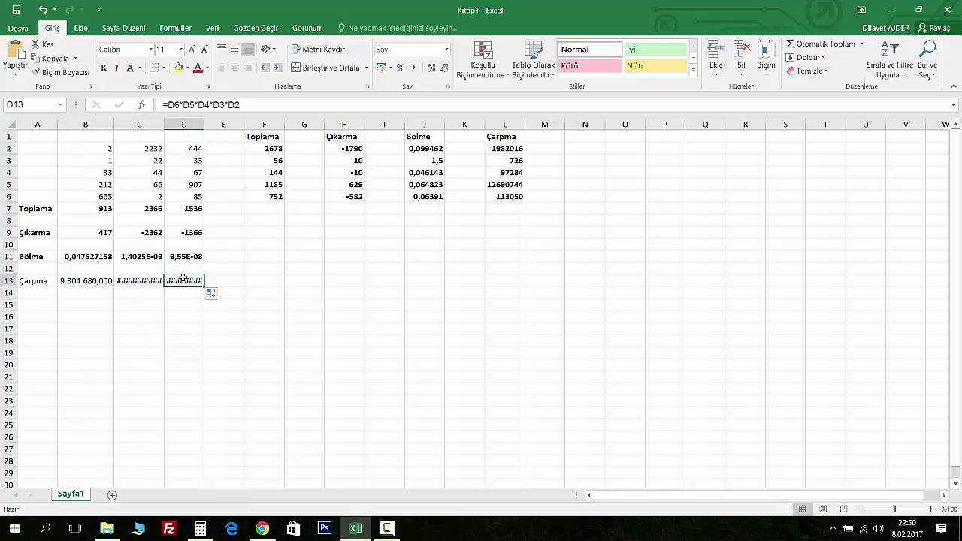
{"action": "left_click", "coordinate": [145, 280]}
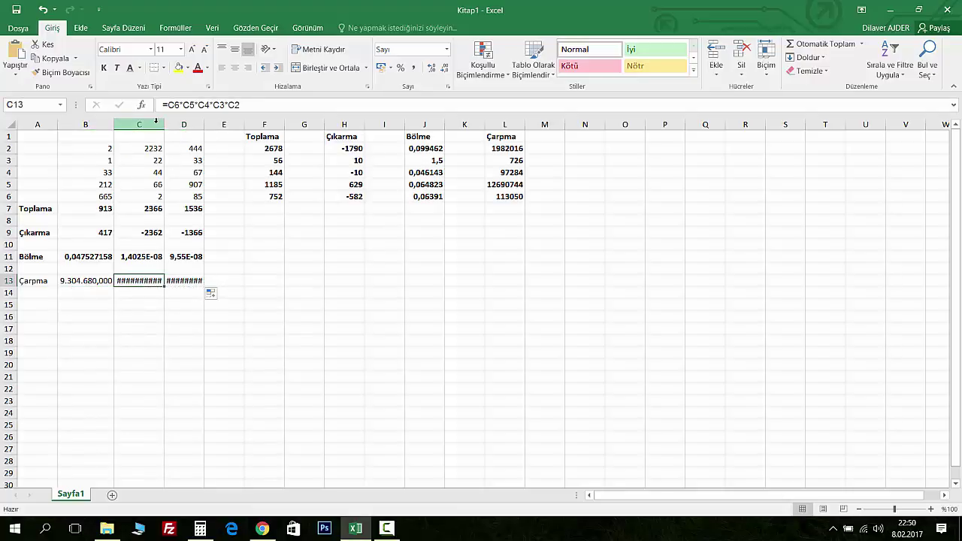
{"action": "left_click_drag", "start_coordinate": [163, 124], "coordinate": [298, 124]}
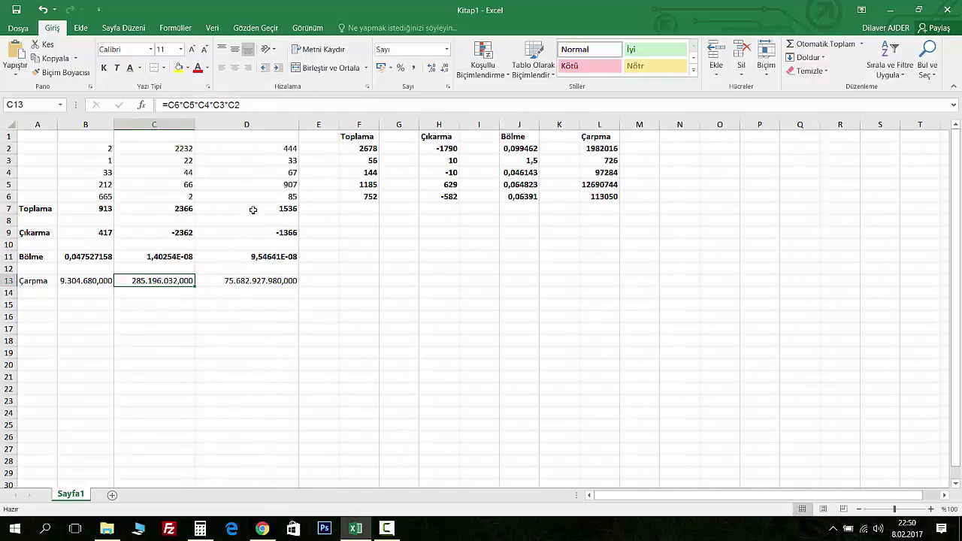
{"action": "left_click", "coordinate": [236, 279]}
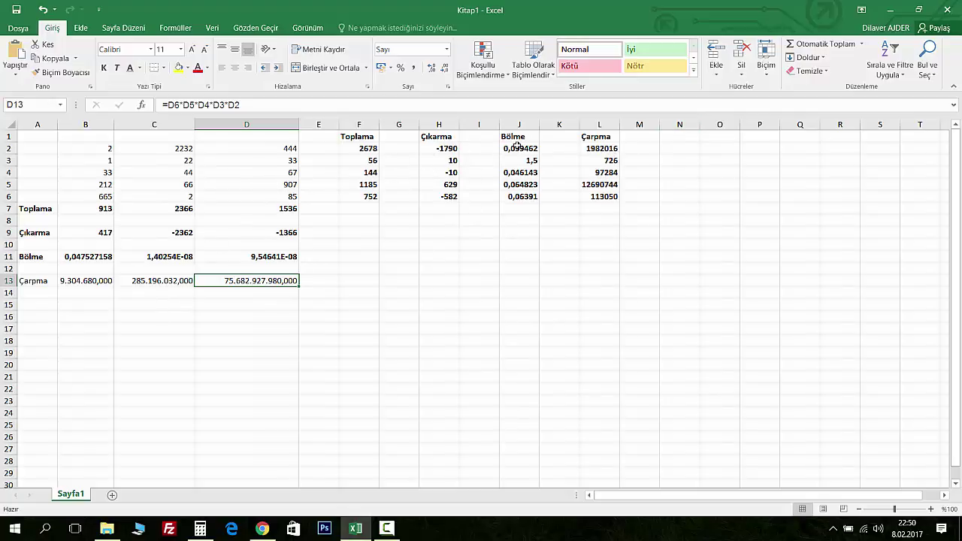
{"action": "left_click_drag", "start_coordinate": [519, 148], "coordinate": [518, 195]}
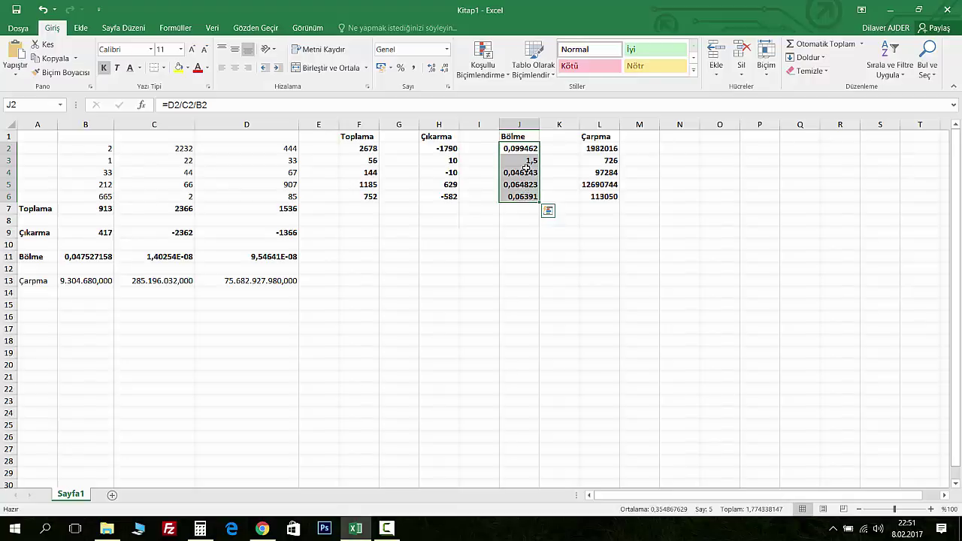
Format the Bölme results J2:J6 as Sayı with 1000 separator and 4 decimals, e.g. 0,0995 and 1,5000
{"action": "right_click", "coordinate": [527, 167]}
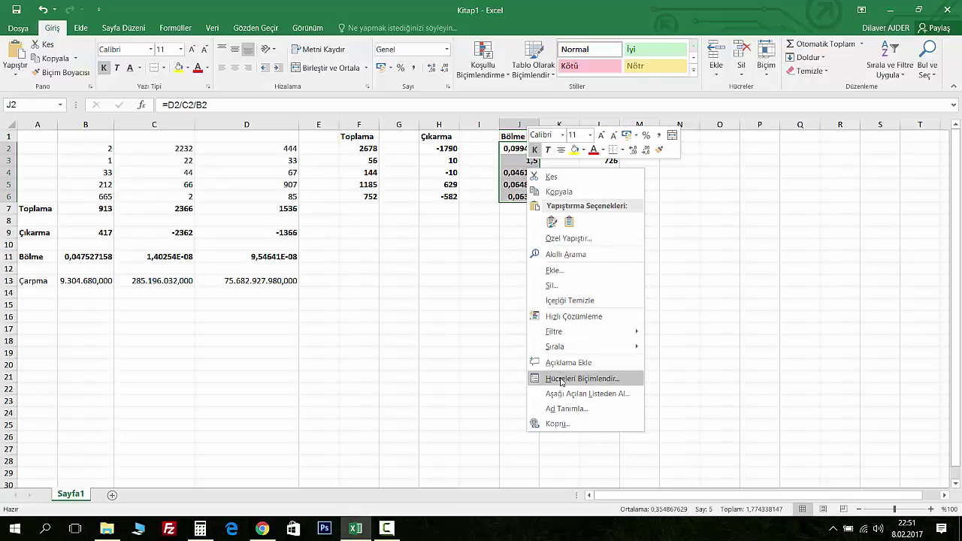
{"action": "key", "text": "Escape"}
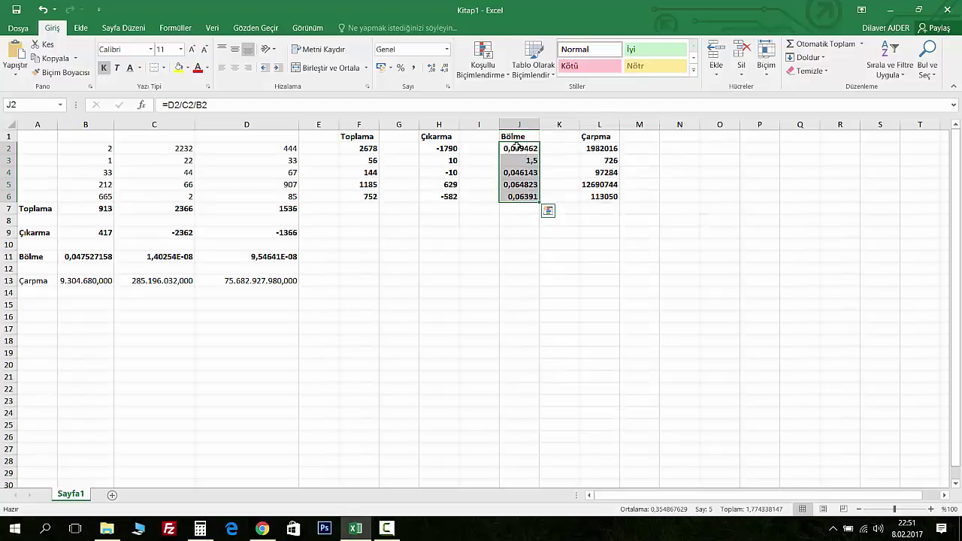
{"action": "right_click", "coordinate": [526, 180]}
{"action": "left_click", "coordinate": [557, 390]}
{"action": "left_click_drag", "start_coordinate": [526, 229], "coordinate": [682, 210]}
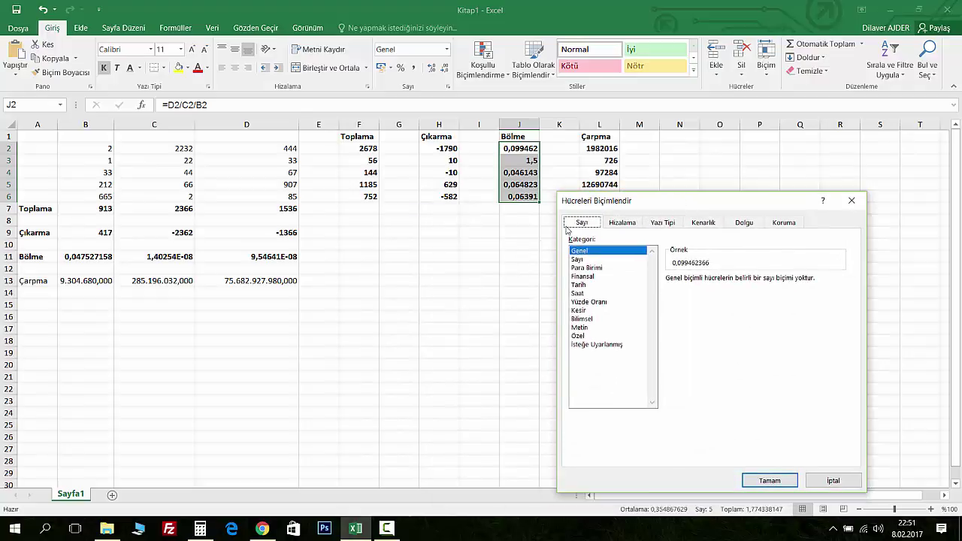
{"action": "left_click", "coordinate": [584, 259]}
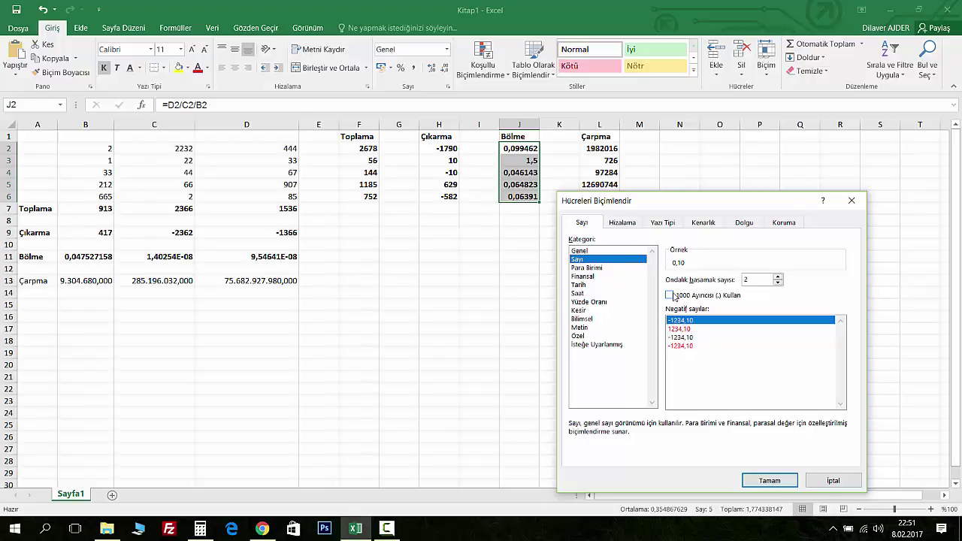
{"action": "left_click", "coordinate": [670, 295]}
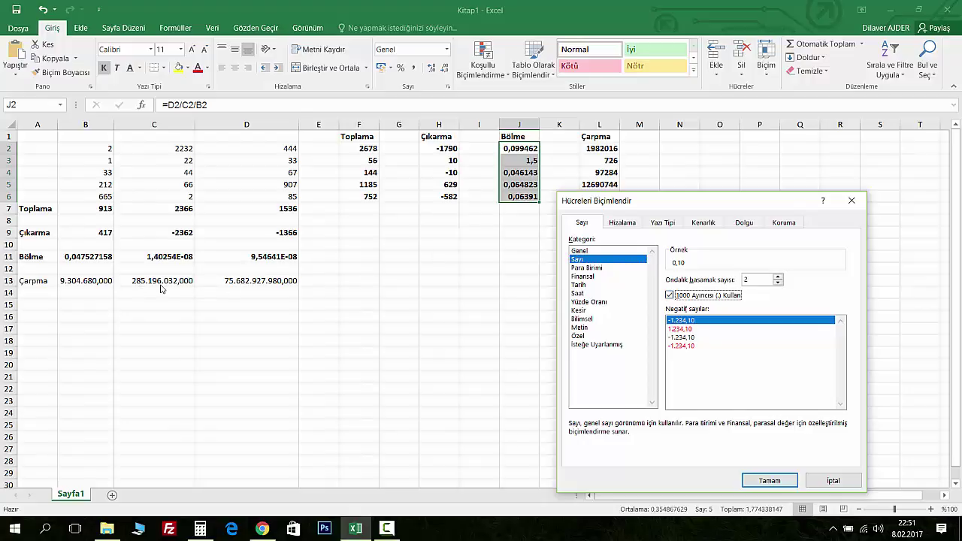
{"action": "left_click", "coordinate": [777, 277]}
{"action": "left_click", "coordinate": [778, 278]}
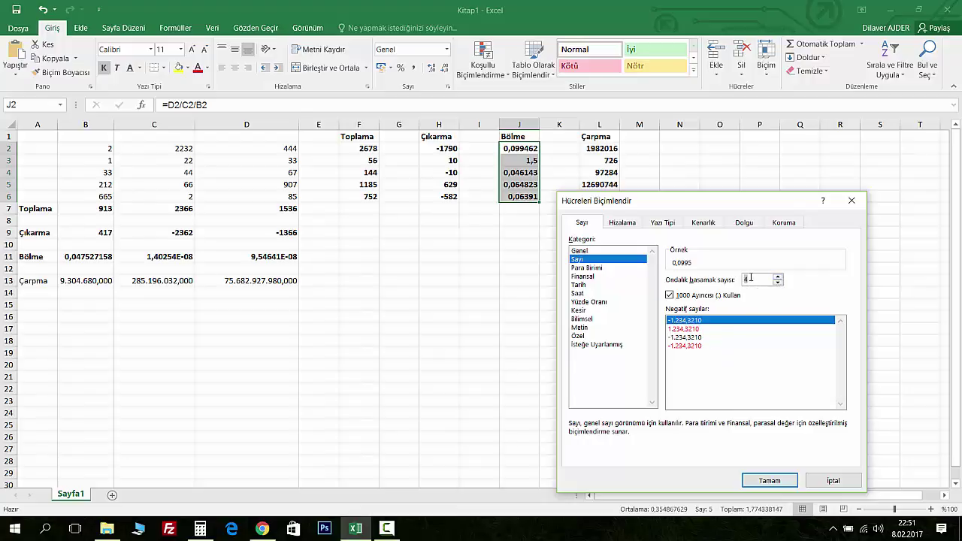
{"action": "left_click", "coordinate": [768, 480]}
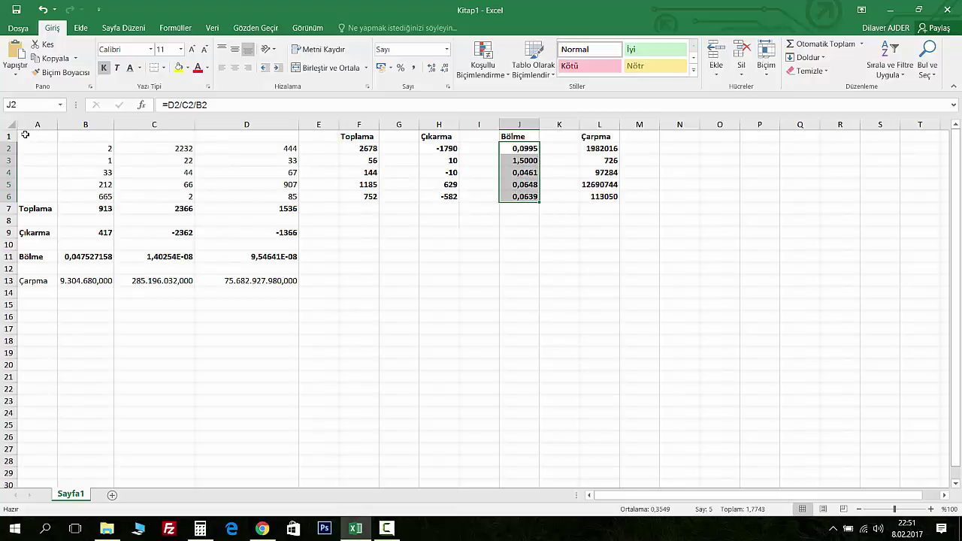
Format A1:L13 as Sayı with 1000 separator and 2 decimals
{"action": "left_click_drag", "start_coordinate": [24, 133], "coordinate": [601, 280]}
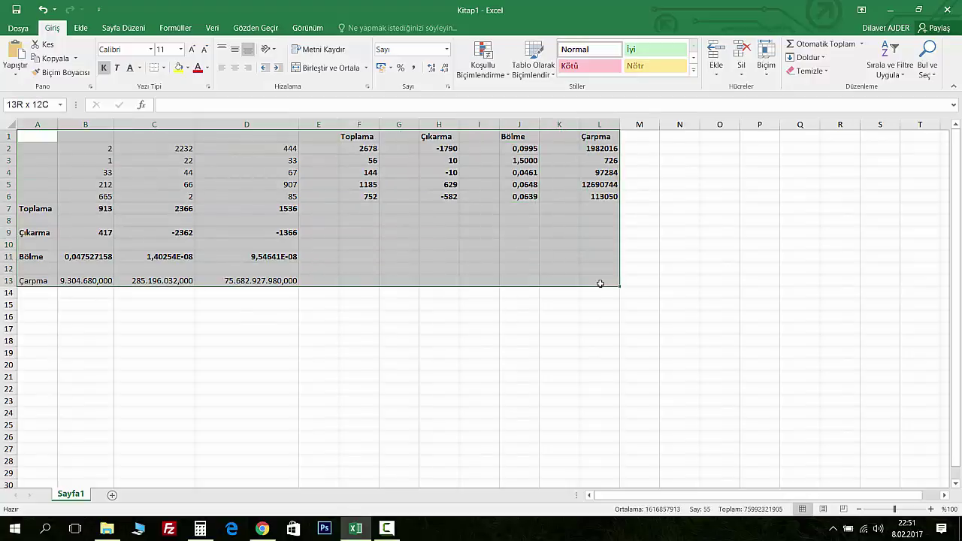
{"action": "right_click", "coordinate": [555, 234]}
{"action": "left_click", "coordinate": [606, 445]}
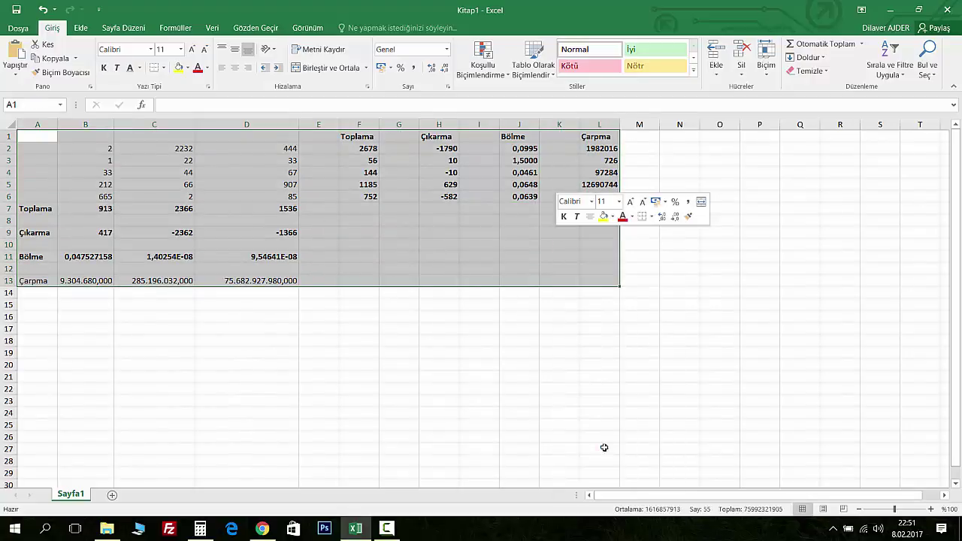
{"action": "left_click", "coordinate": [470, 278]}
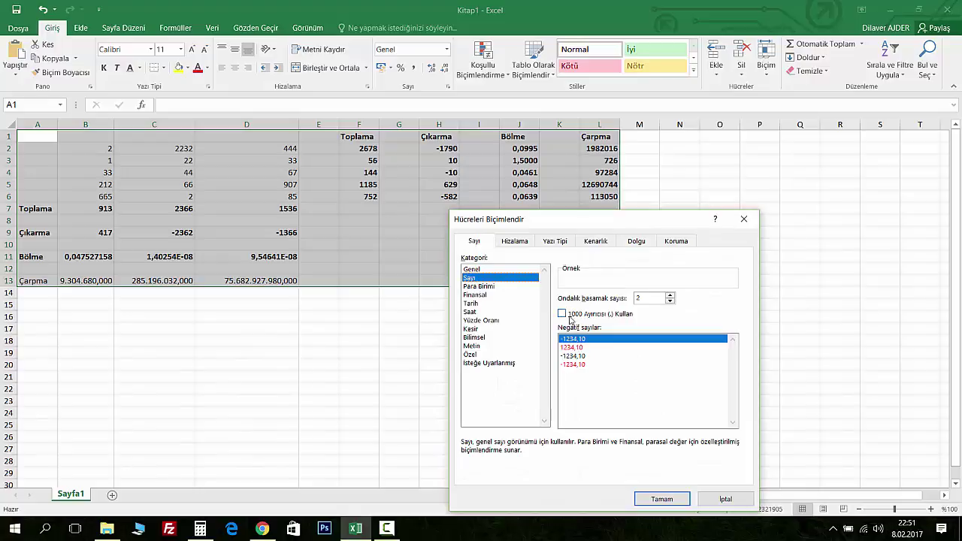
{"action": "left_click", "coordinate": [563, 314]}
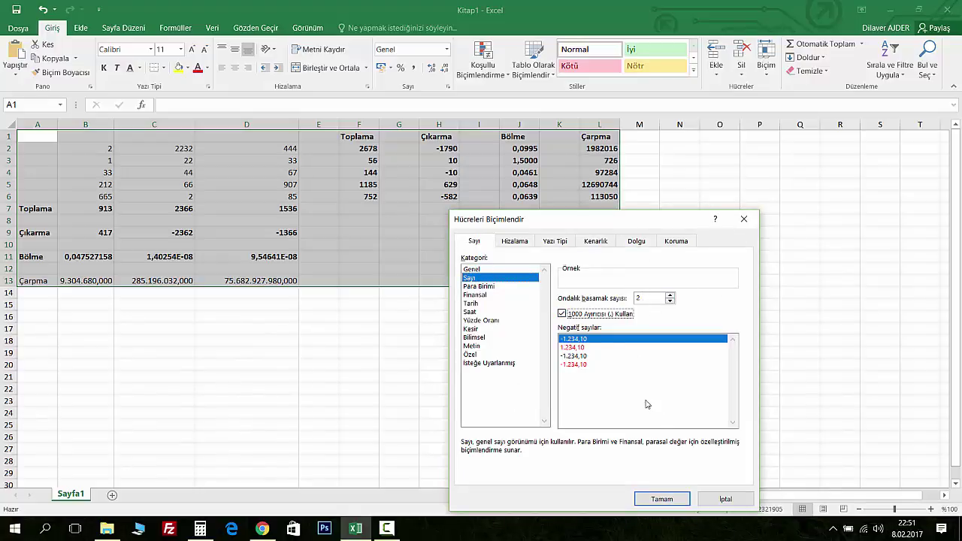
{"action": "left_click", "coordinate": [662, 499]}
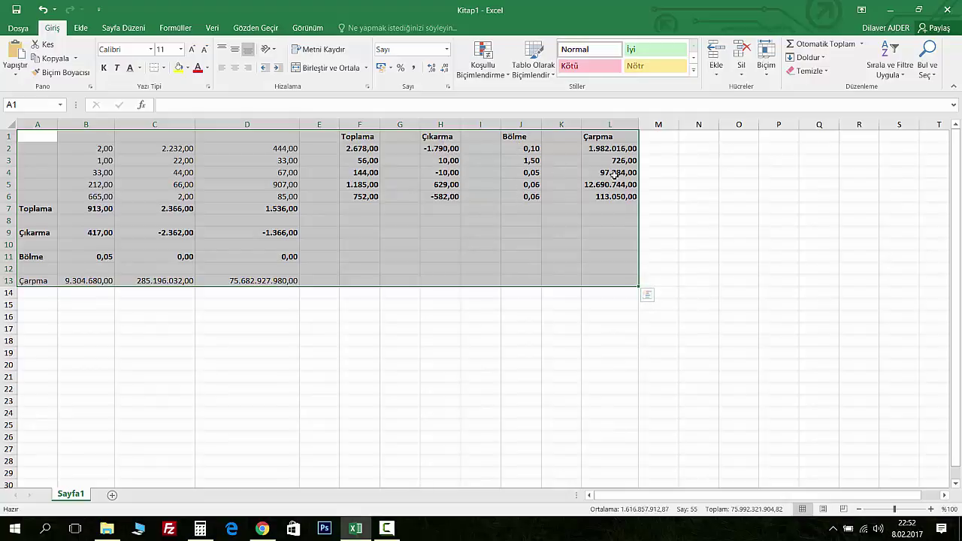
Clear the selection and go to cell F7 below the Toplama results
{"action": "left_click", "coordinate": [357, 328]}
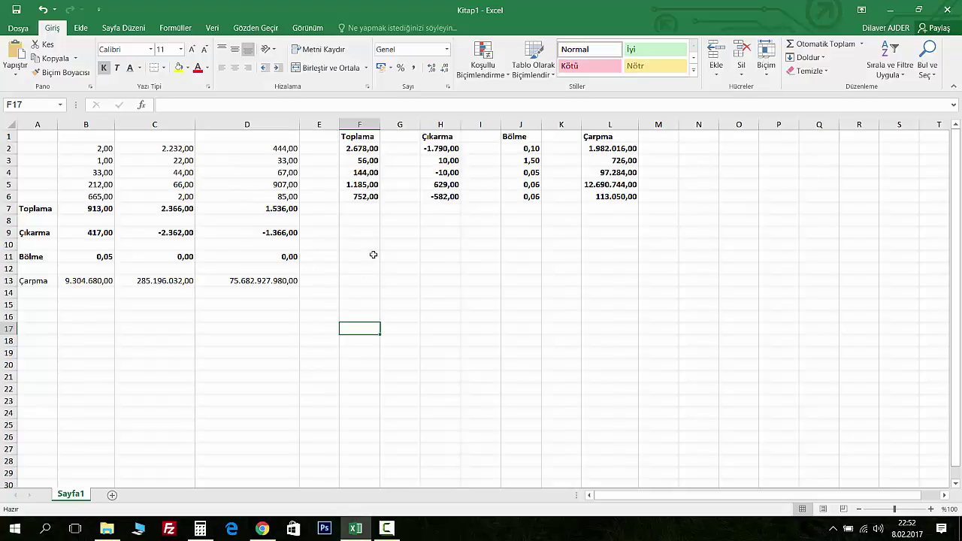
{"action": "key", "text": "Up"}
{"action": "key", "text": "Up"}
{"action": "key", "text": "Up"}
{"action": "key", "text": "Up"}
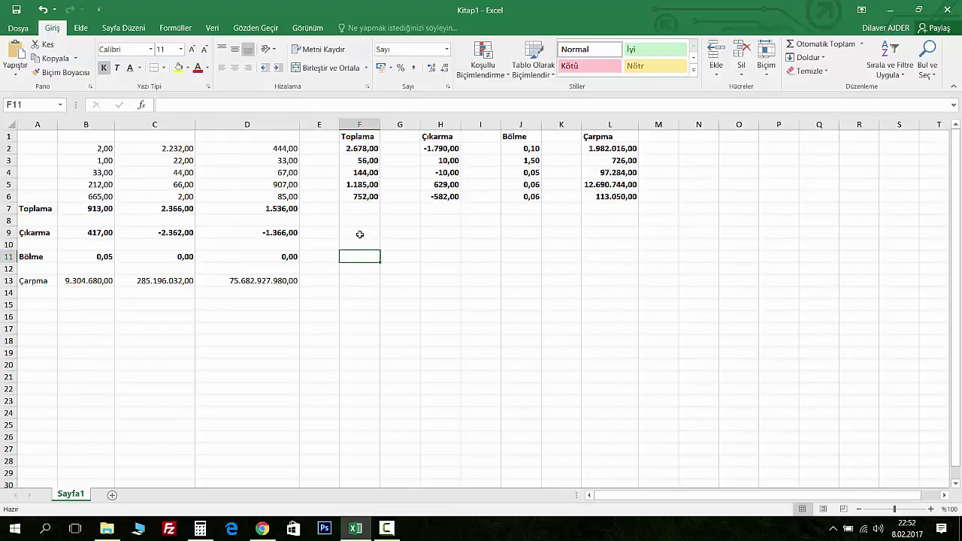
{"action": "left_click", "coordinate": [360, 235]}
{"action": "left_click", "coordinate": [359, 209]}
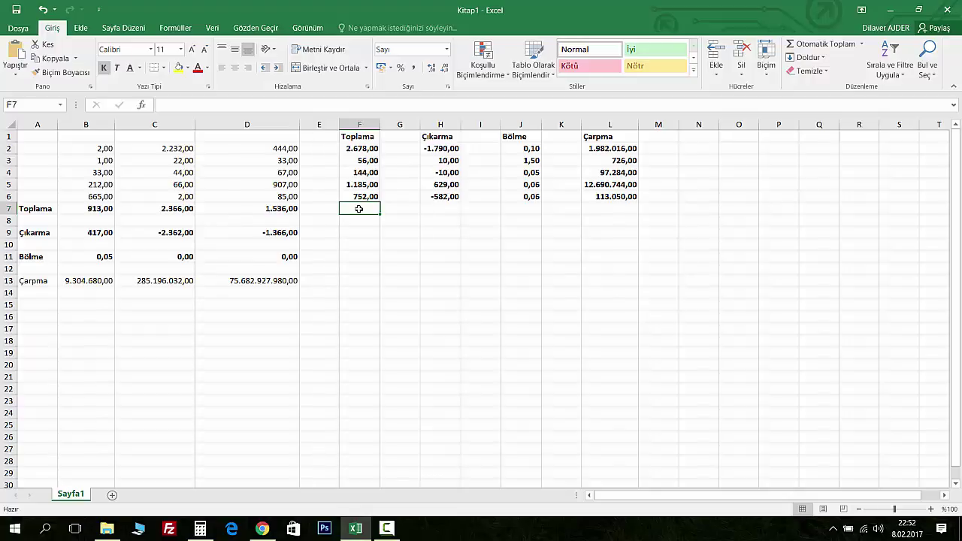